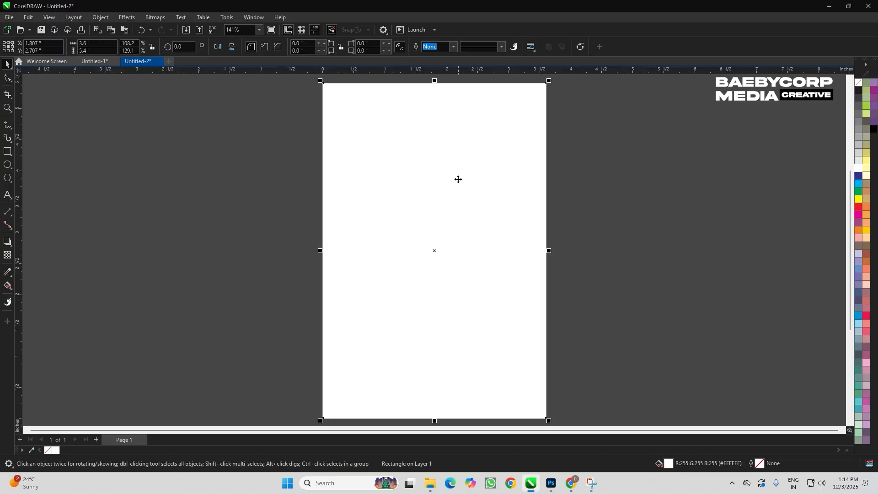
Centre the white background rectangle on the page of Untitled-2.
click(401, 177)
click(668, 284)
click(442, 200)
key(p)
click(622, 209)
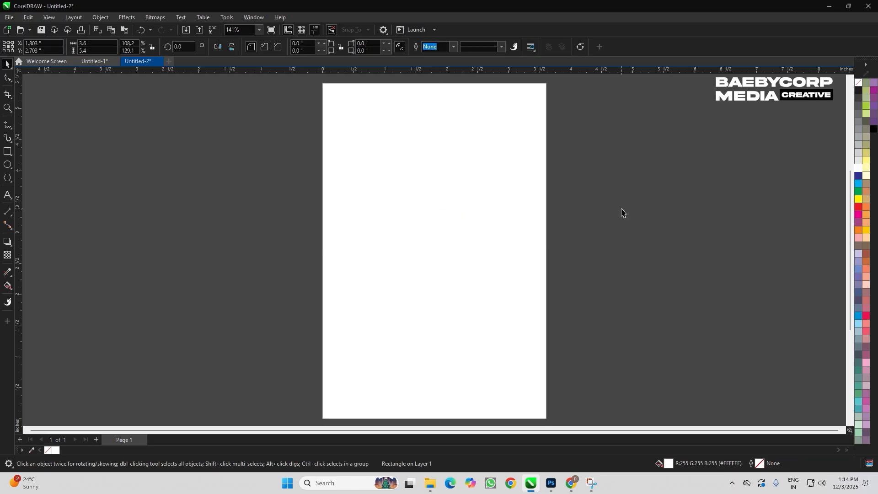
Switch to Chrome and open Google's search-by-image tool in a new browser tab.
click(460, 167)
click(593, 415)
click(572, 474)
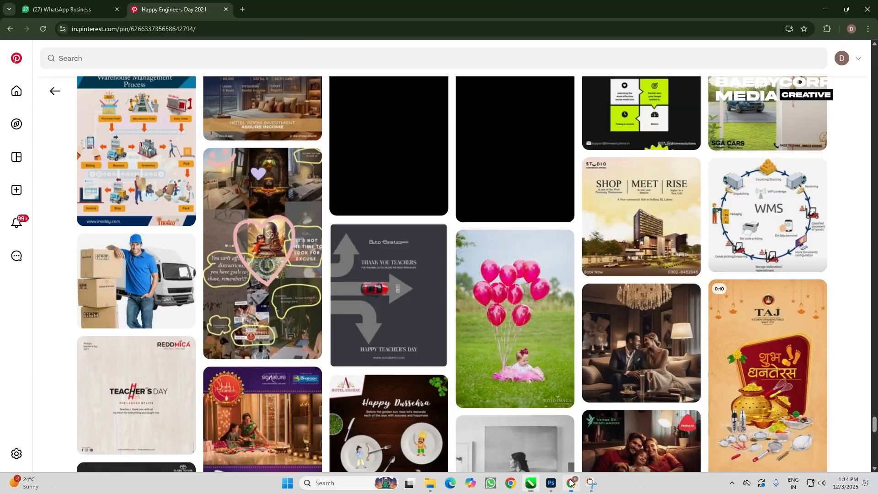
click(243, 11)
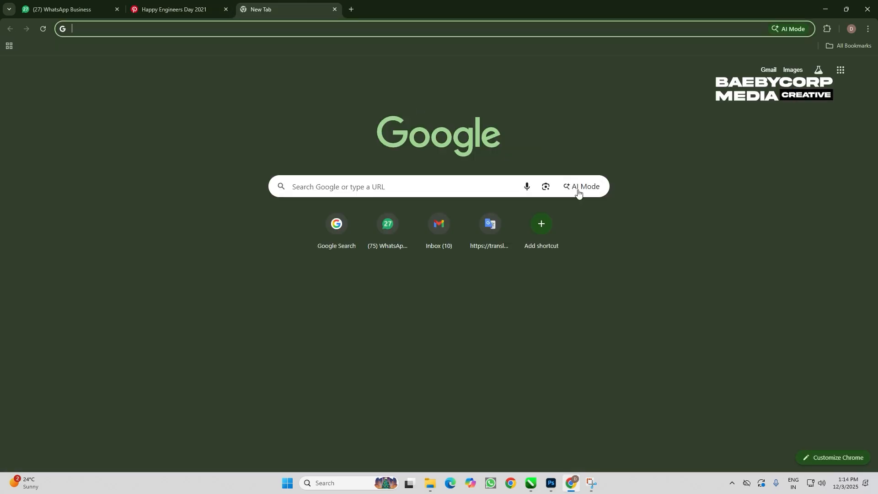
click(546, 189)
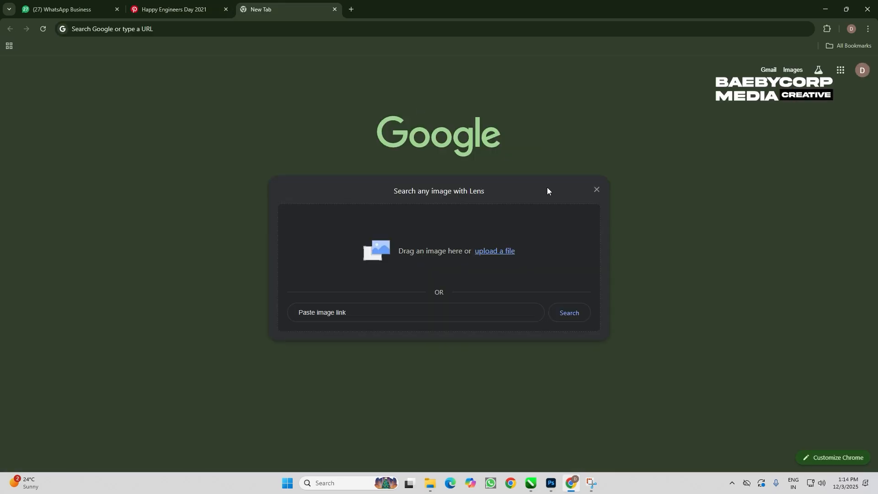
Upload the Barsur mystery trip poster from the Downloads folder to Google Lens and enlarge its preview.
click(490, 251)
click(38, 105)
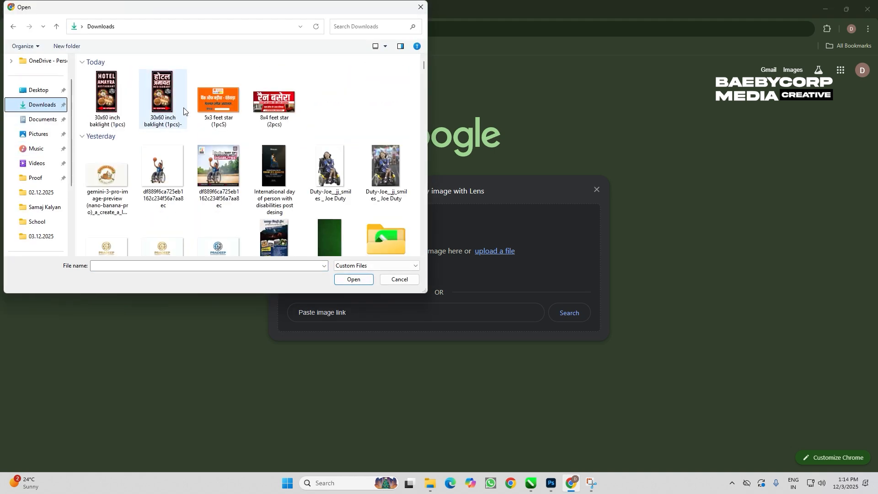
scroll(85, 200, down, 2)
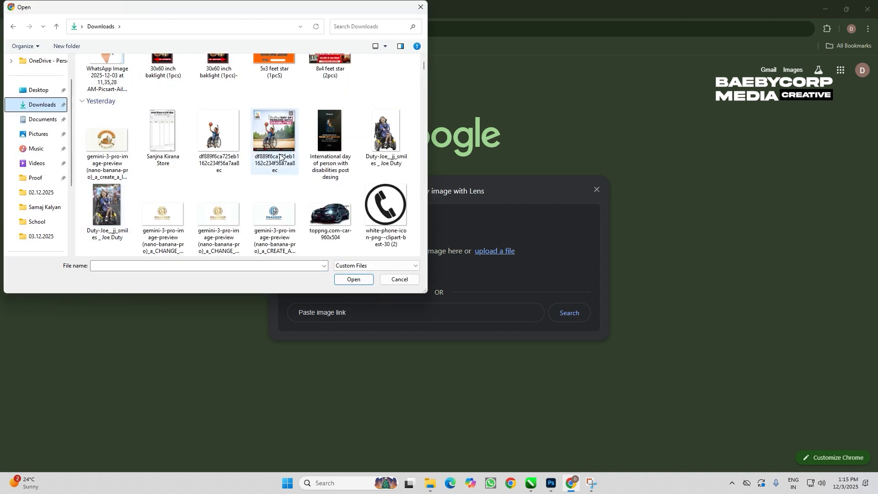
scroll(274, 137, down, 3)
double_click(179, 144)
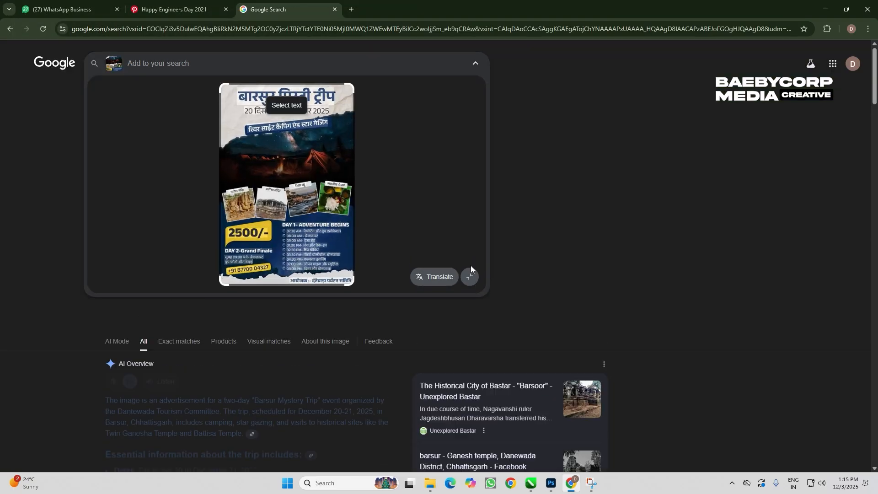
click(471, 266)
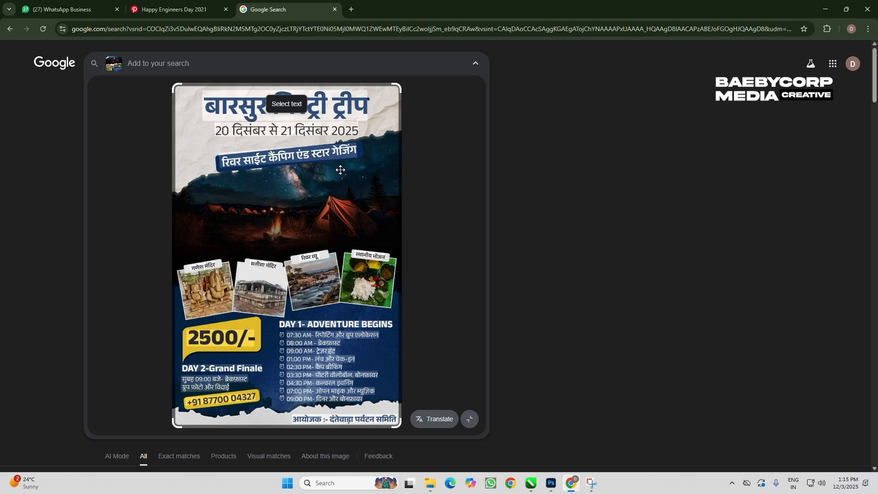
Return to CorelDRAW, copy the finished poster from Untitled-1 into Untitled-2 and place it to the left of the blank page.
key(alt+Tab)
scroll(479, 174, down, 1)
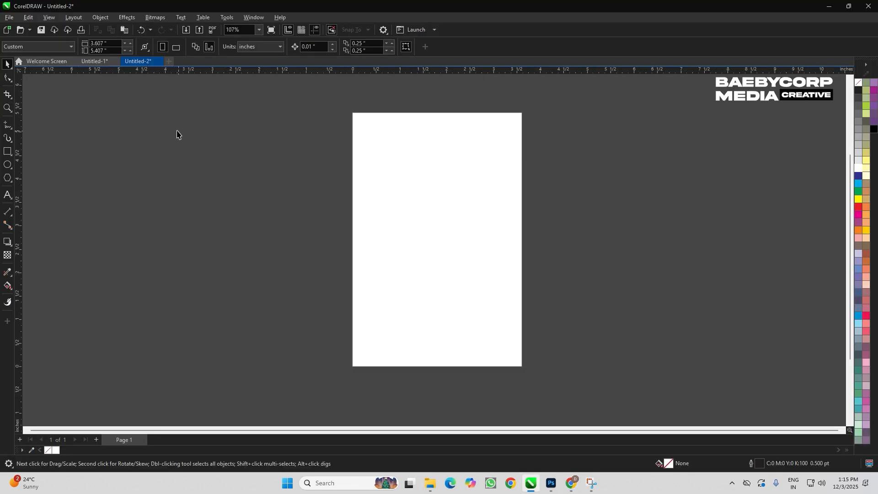
click(87, 62)
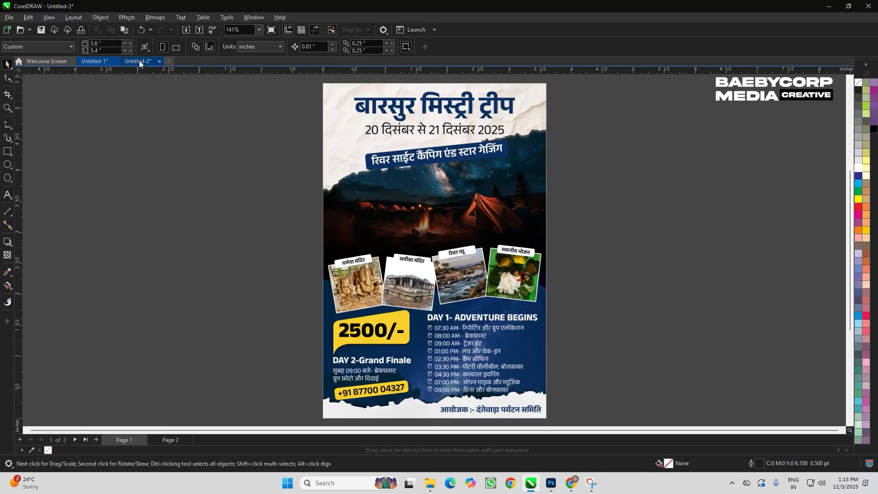
click(139, 61)
key(ctrl+v)
scroll(484, 246, down, 4)
drag(473, 239, 370, 237)
scroll(472, 226, up, 5)
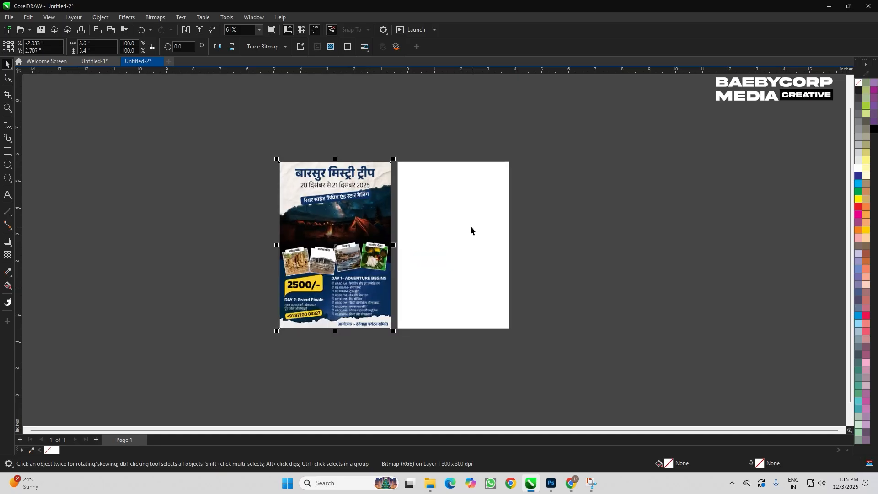
key(F4)
click(683, 198)
Examine the reference poster's title area, photo row, schedule and torn-paper edges next to the blank page.
scroll(167, 218, down, 4)
scroll(309, 191, up, 2)
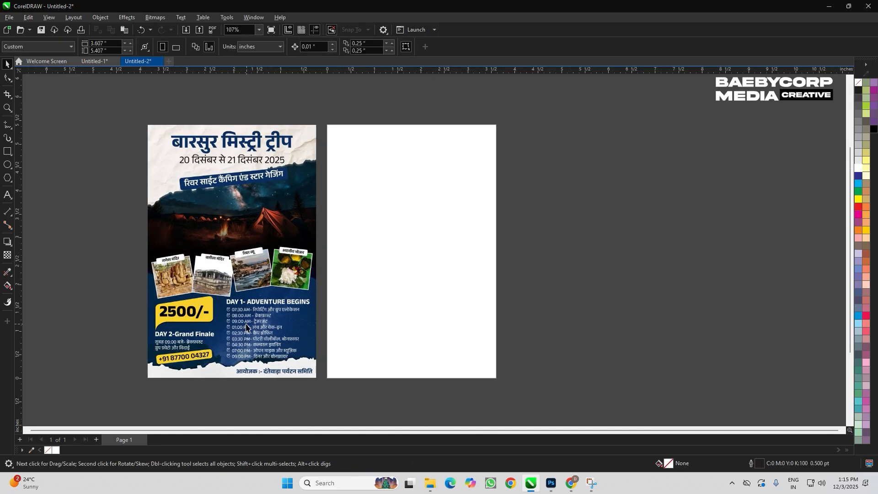
scroll(216, 375, up, 3)
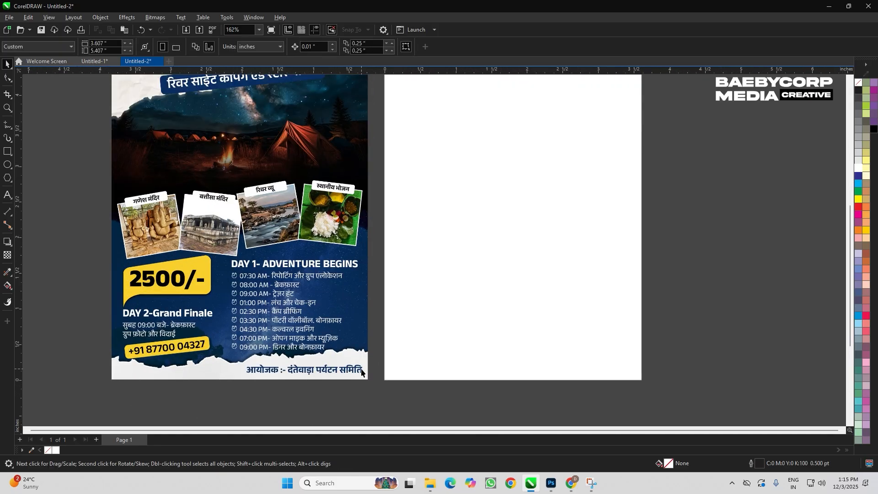
scroll(312, 372, down, 2)
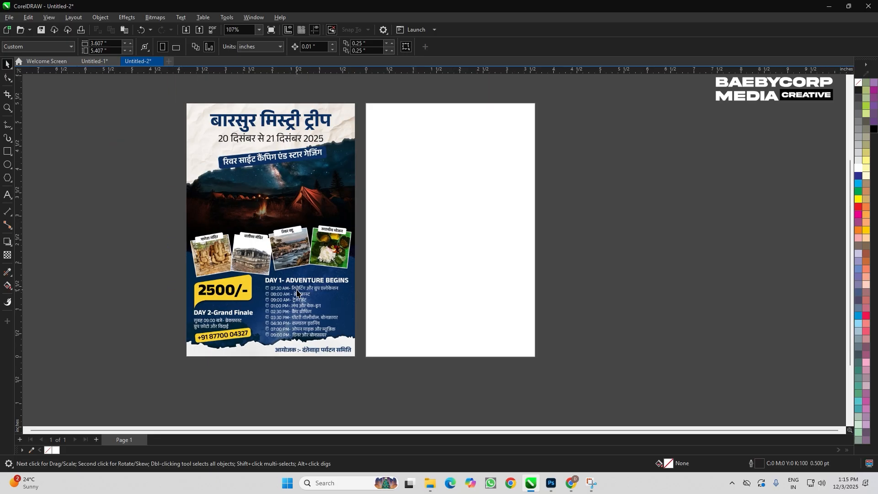
scroll(189, 122, up, 1)
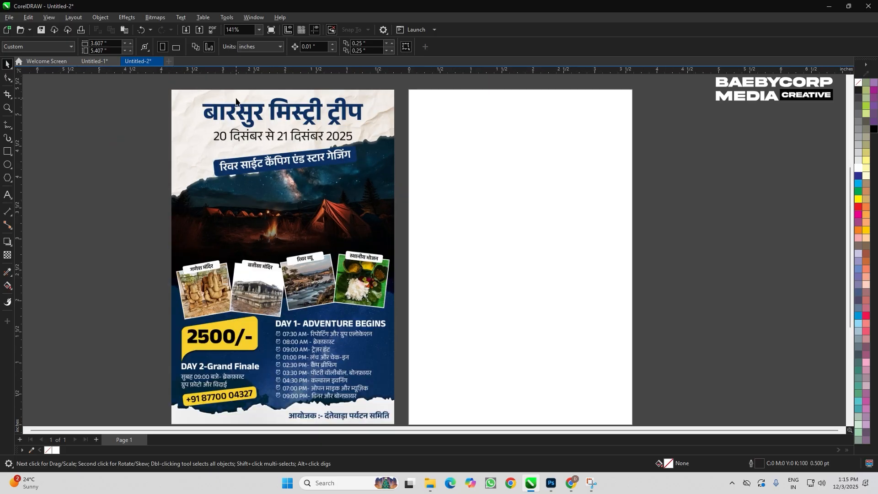
scroll(236, 101, up, 4)
scroll(390, 164, down, 5)
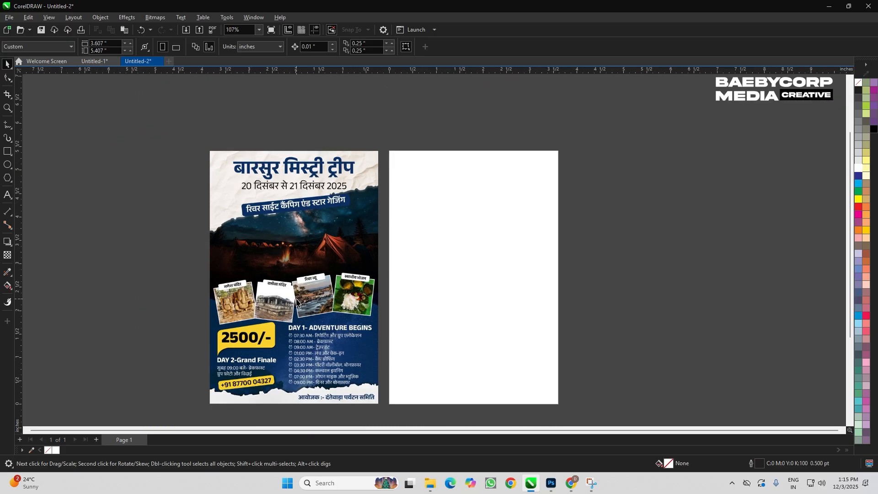
scroll(274, 302, up, 1)
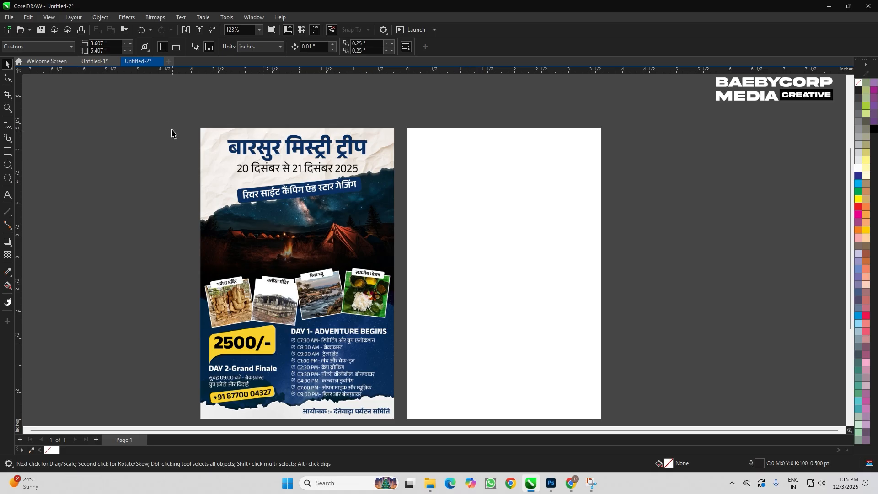
Copy the light grey torn-paper image from page 2 of Untitled-1 into Untitled-2.
click(97, 60)
click(171, 440)
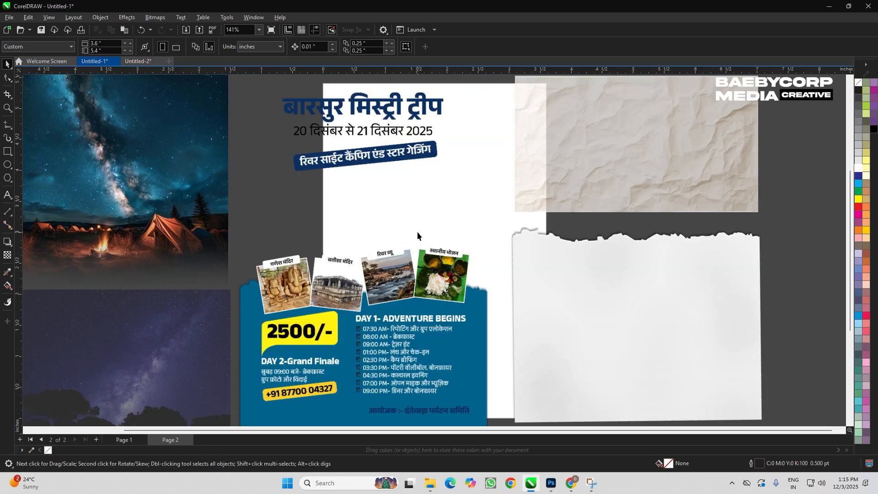
scroll(417, 234, down, 1)
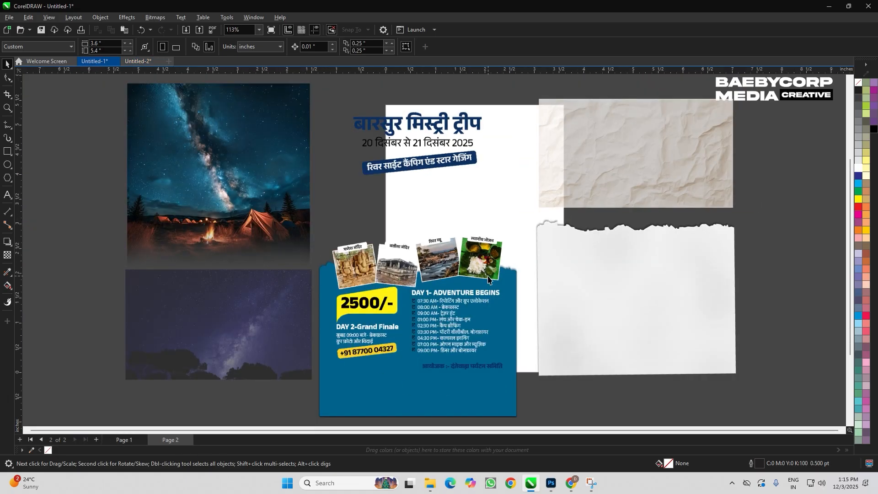
click(612, 260)
click(134, 63)
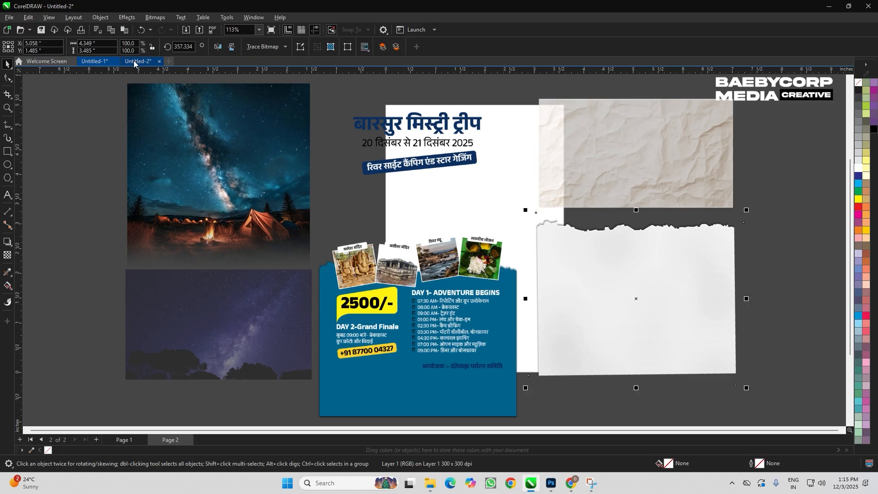
key(ctrl+v)
Move the torn-paper image down so its ragged edge runs across the page's lower end.
scroll(581, 240, down, 2)
scroll(564, 284, up, 1)
drag(566, 270, 460, 339)
scroll(472, 374, up, 2)
scroll(482, 347, down, 3)
scroll(466, 330, up, 1)
scroll(484, 327, down, 2)
scroll(473, 340, up, 2)
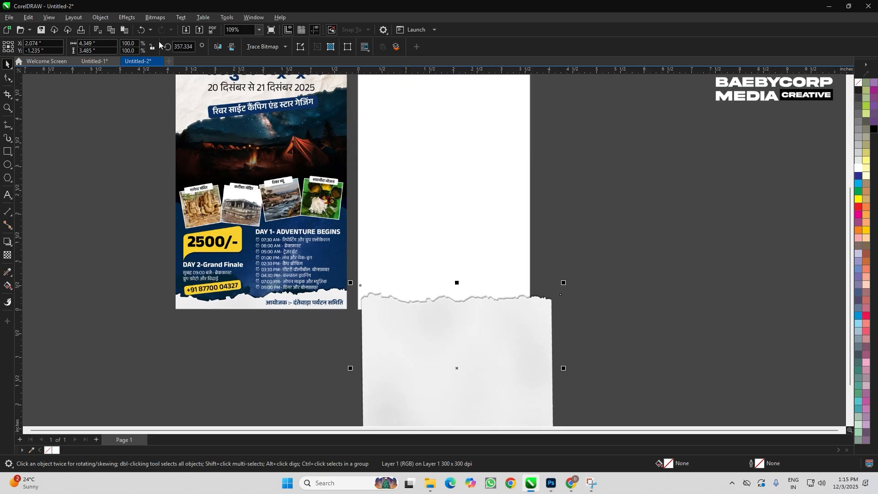
Mirror the torn paper horizontally, tilt it to a rotation of about 185.2 degrees and align it over the page's bottom edge.
scroll(431, 290, up, 1)
scroll(430, 289, up, 2)
click(422, 316)
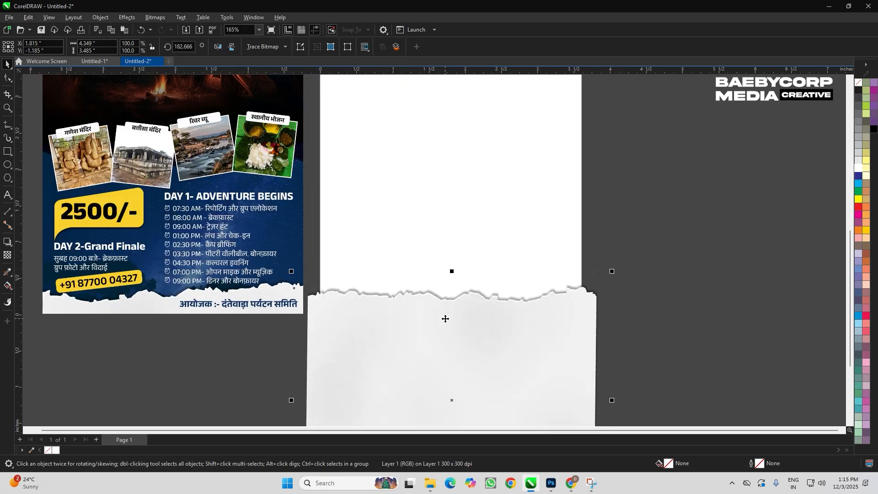
drag(613, 271, 611, 254)
drag(569, 316, 568, 313)
click(669, 252)
Place a duplicate of the torn paper on the empty area to the right of the page.
click(478, 320)
right_click(477, 319)
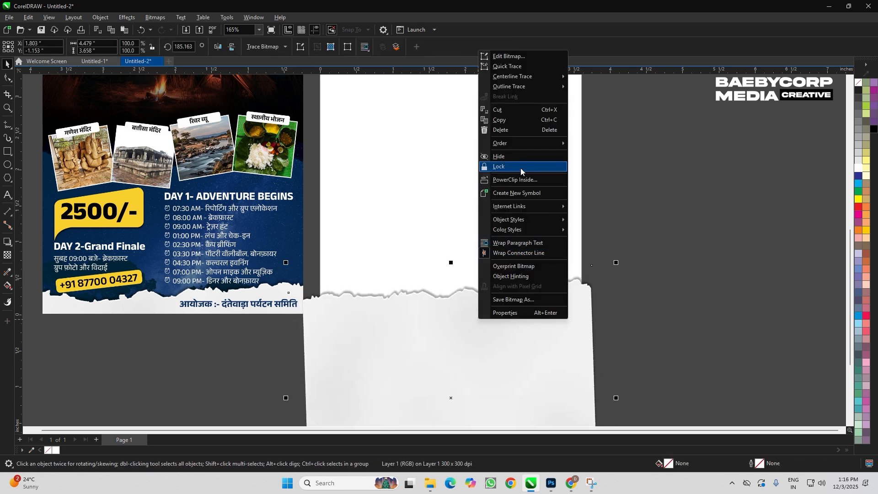
click(638, 232)
scroll(429, 323, down, 4)
drag(430, 322, 620, 144)
PowerClip the lower torn paper inside the white background rectangle.
click(579, 320)
scroll(465, 296, up, 4)
right_click(427, 309)
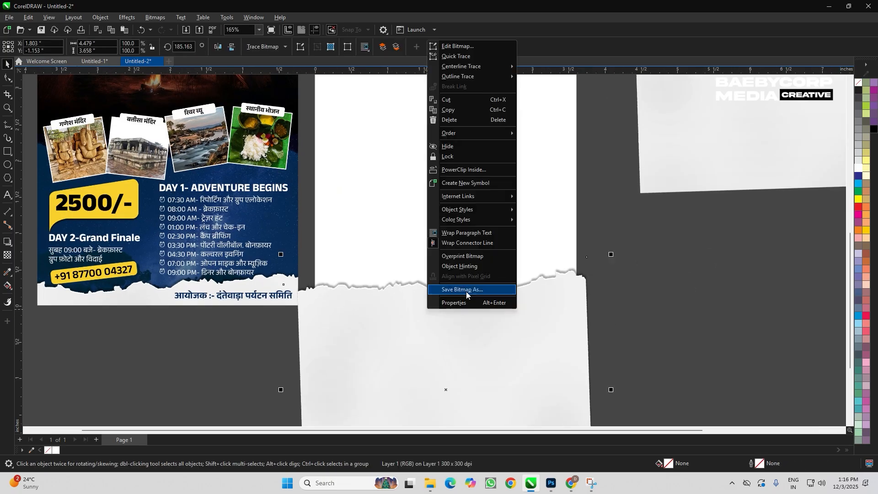
click(454, 192)
scroll(490, 305, down, 1)
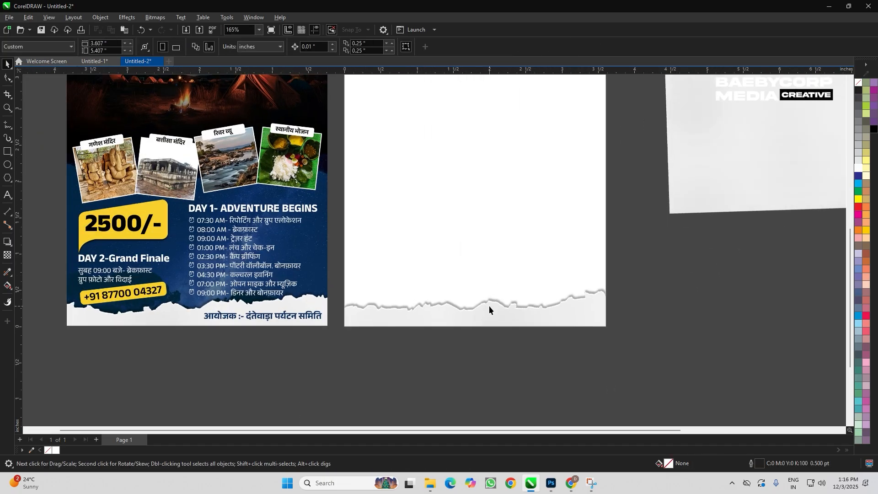
scroll(442, 275, down, 3)
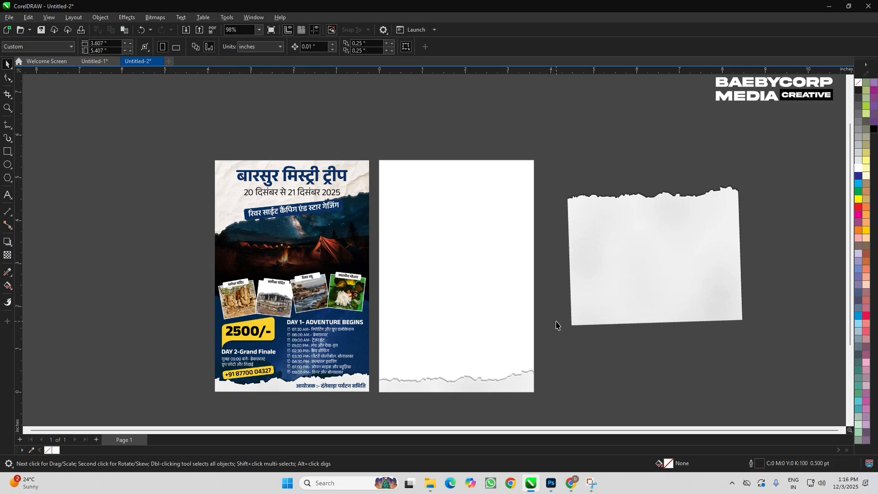
Mirror the duplicate torn paper vertically and move it over the upper part of the page.
click(609, 216)
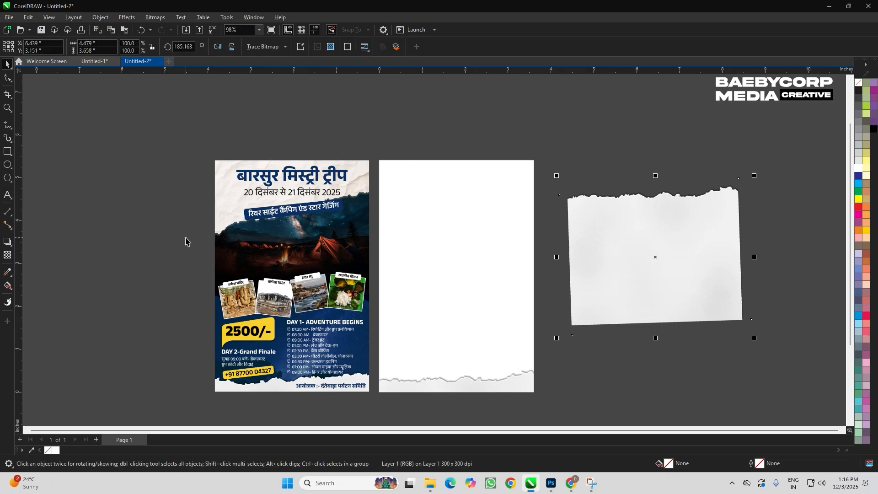
click(234, 44)
drag(677, 238, 464, 228)
click(464, 227)
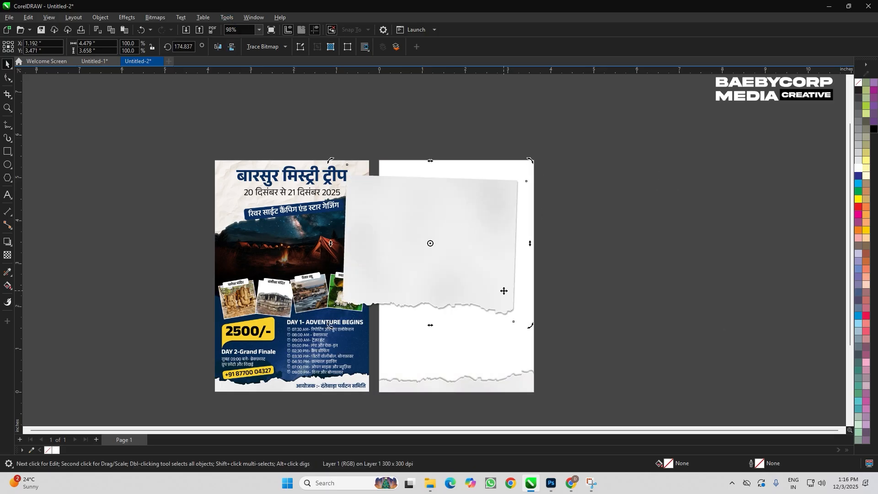
Rotate the upper torn paper to about 197 degrees, enlarge it to about 122.6% and position its ragged edge diagonally across the page.
drag(525, 326, 574, 325)
click(442, 238)
drag(477, 252, 473, 181)
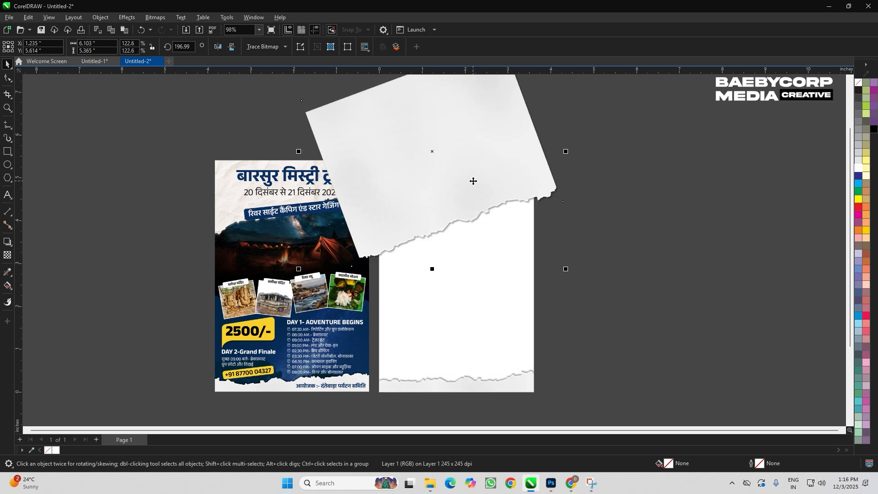
PowerClip the upper torn paper inside the white background rectangle.
right_click(462, 178)
click(498, 309)
click(502, 308)
click(601, 296)
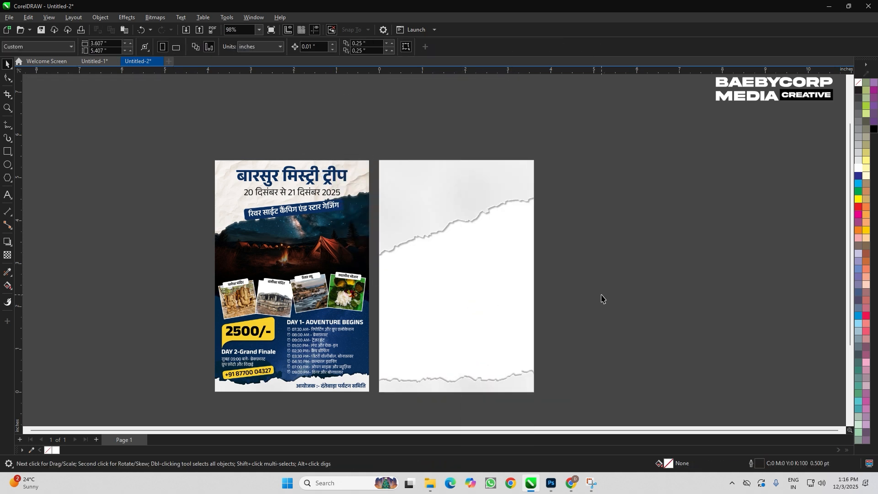
Compare the clipped upper torn paper with the reference poster and inspect the PowerClip contents.
scroll(602, 299, up, 2)
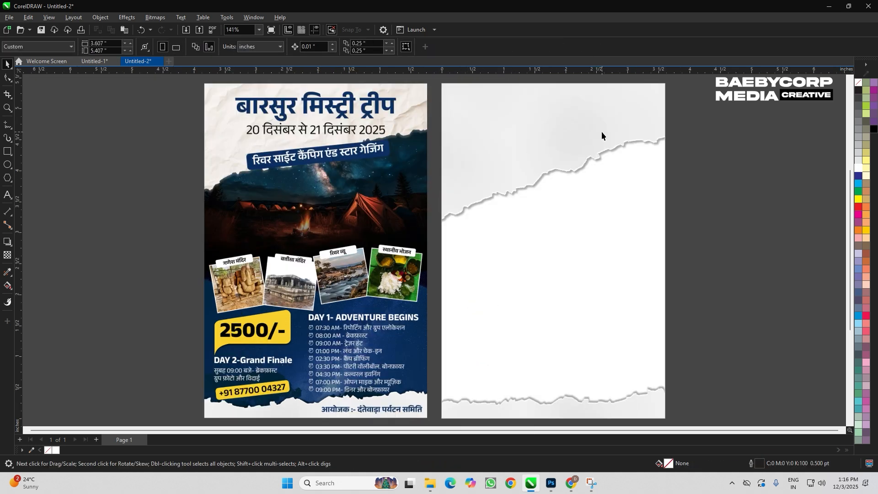
scroll(602, 131, down, 2)
scroll(244, 140, up, 4)
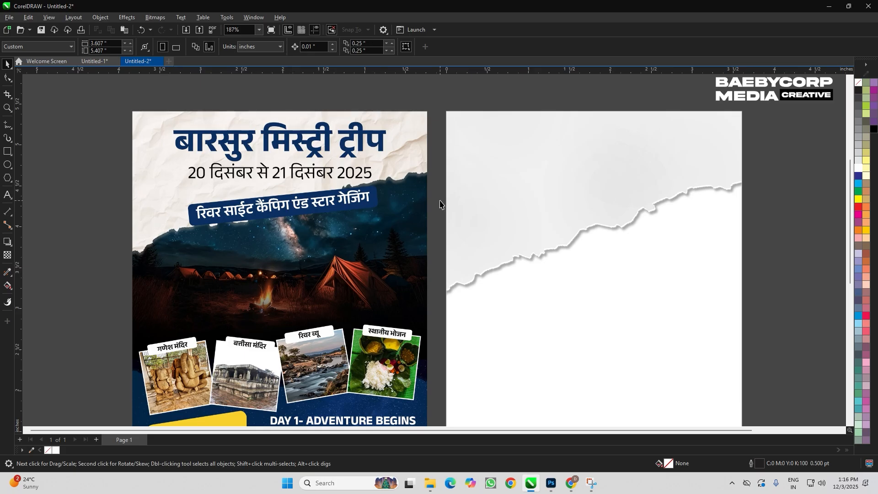
double_click(534, 167)
scroll(528, 172, down, 4)
ctrl+click(680, 182)
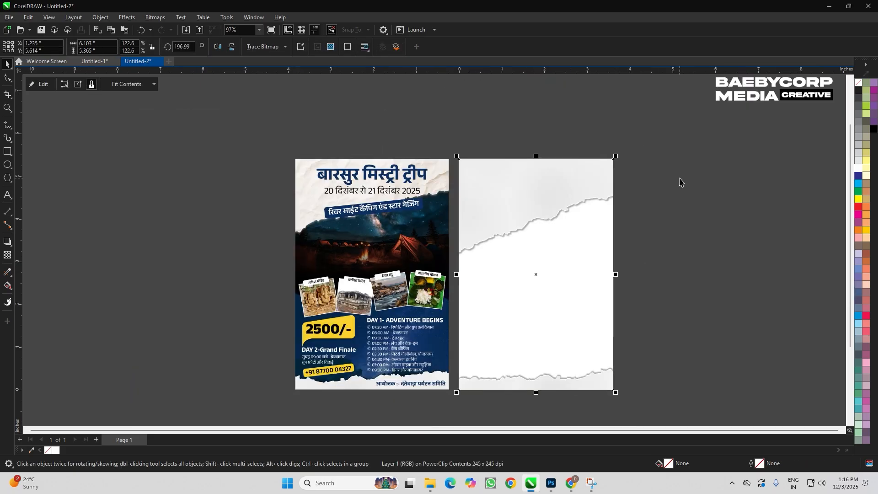
click(681, 182)
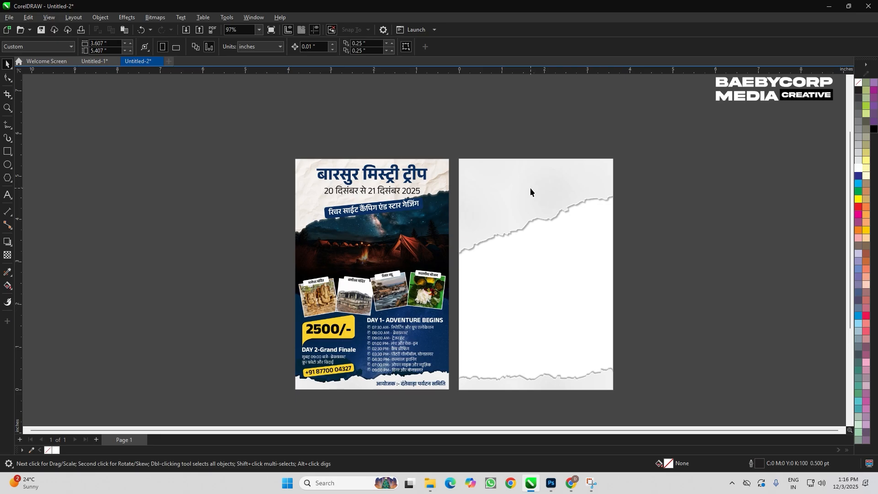
Fit both designs in the view and preview them full screen.
scroll(530, 188, up, 3)
key(F4)
key(F9)
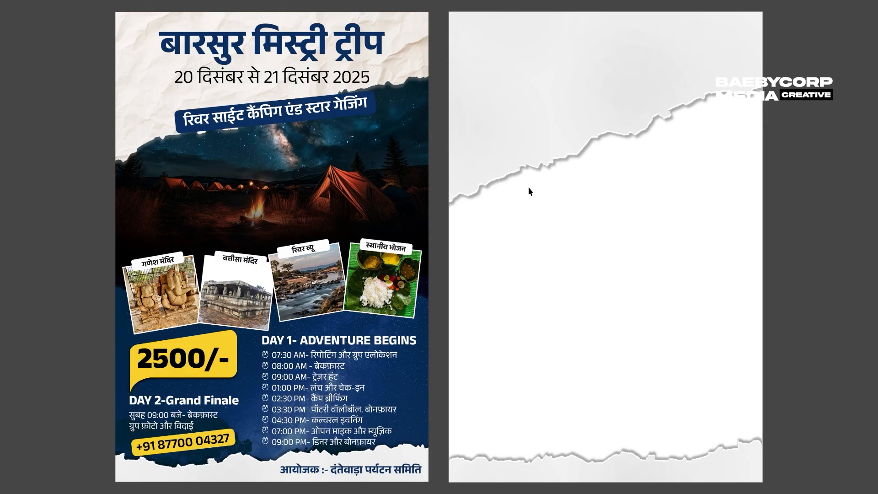
Take the upper torn paper out of the background rectangle's PowerClip and paste it onto the page.
key(Escape)
drag(559, 120, 470, 149)
double_click(409, 159)
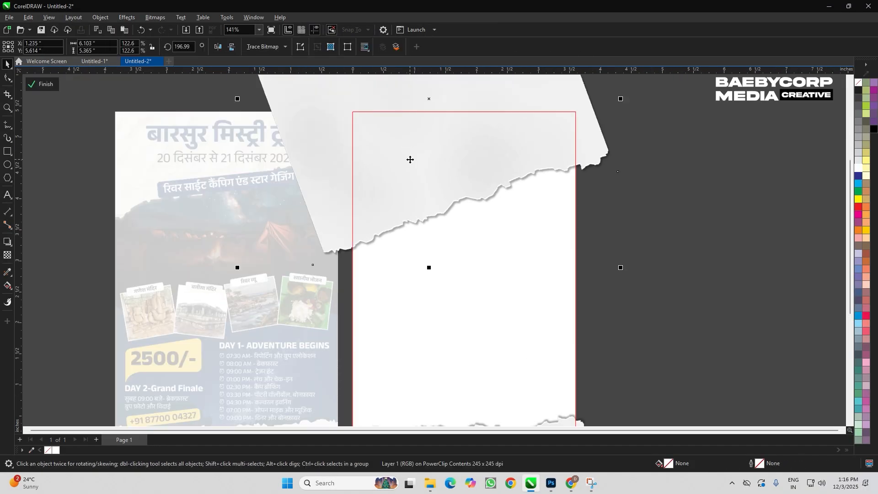
scroll(429, 186, down, 1)
key(ctrl+x)
ctrl+click(598, 216)
key(ctrl+v)
click(598, 217)
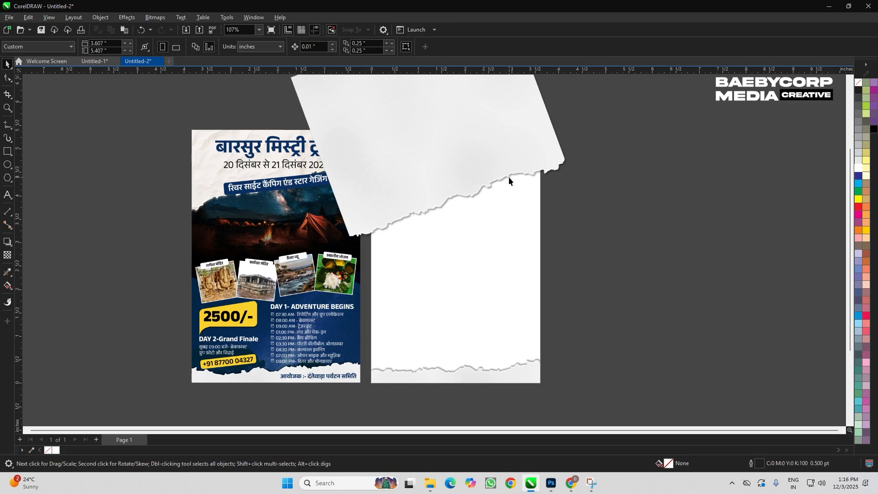
scroll(508, 176, down, 1)
scroll(436, 155, up, 2)
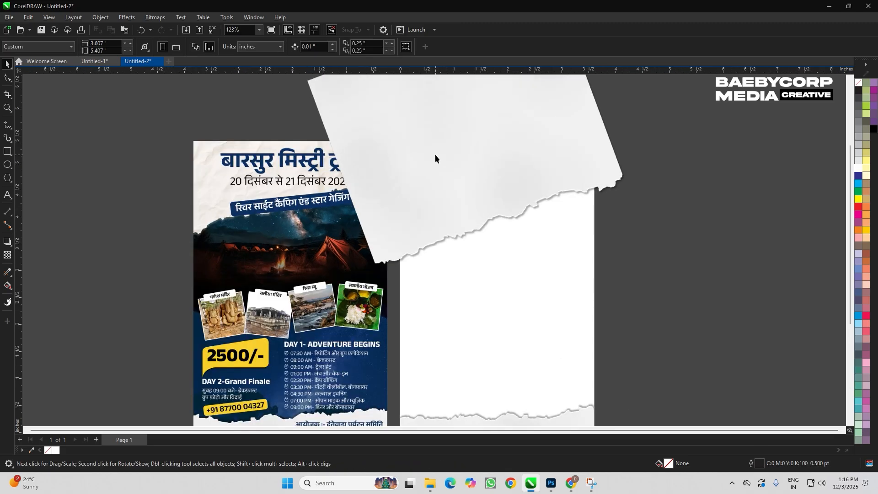
Trace the upper torn paper bitmap with an outline trace using the Detailed Logo preset.
click(435, 155)
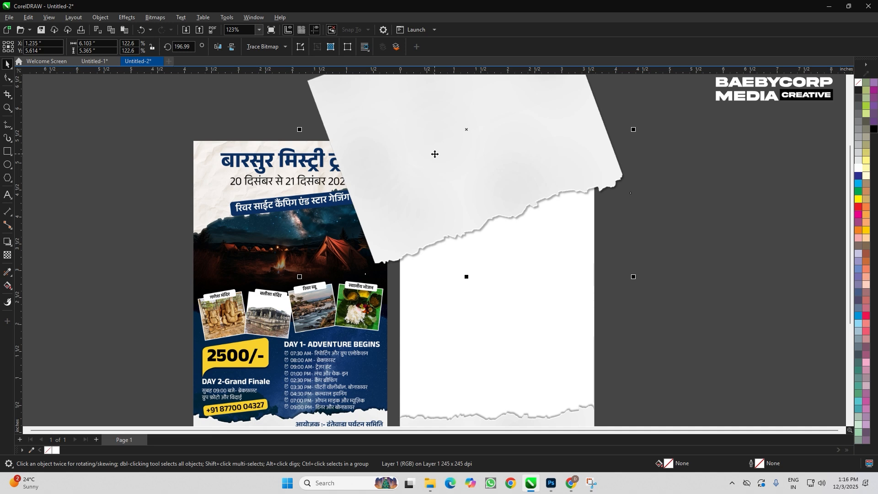
right_click(435, 154)
mouse_move(468, 194)
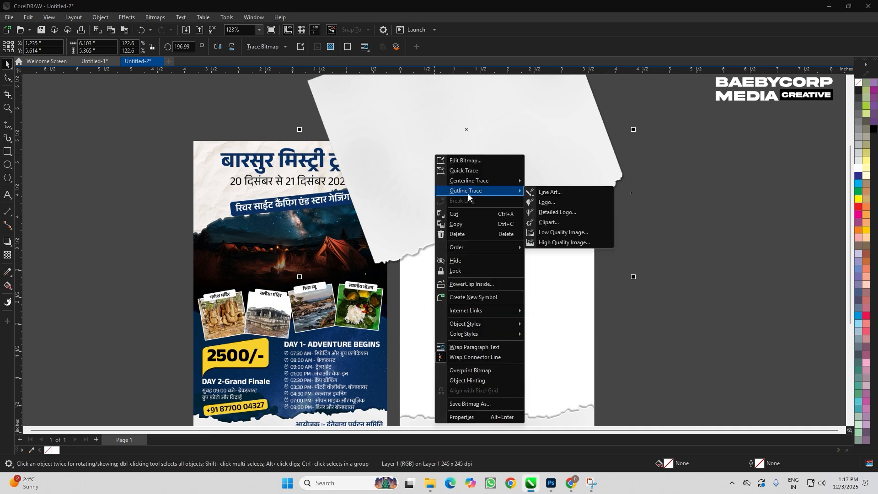
click(560, 212)
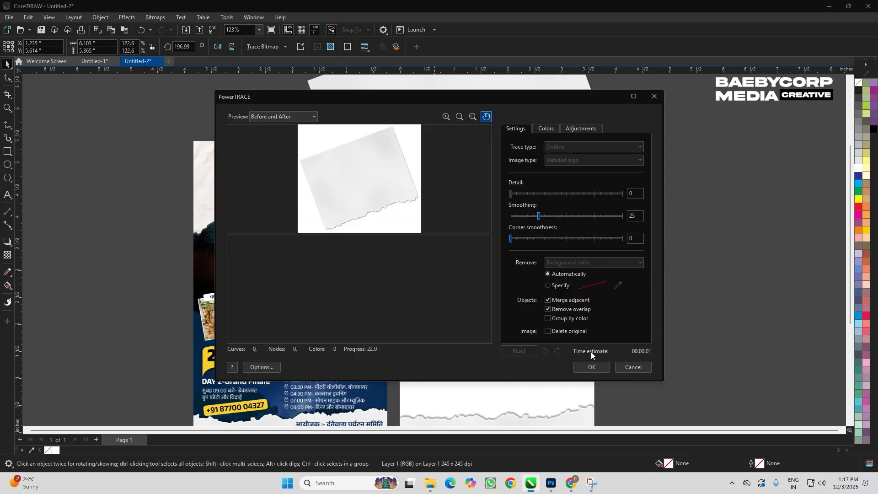
click(592, 367)
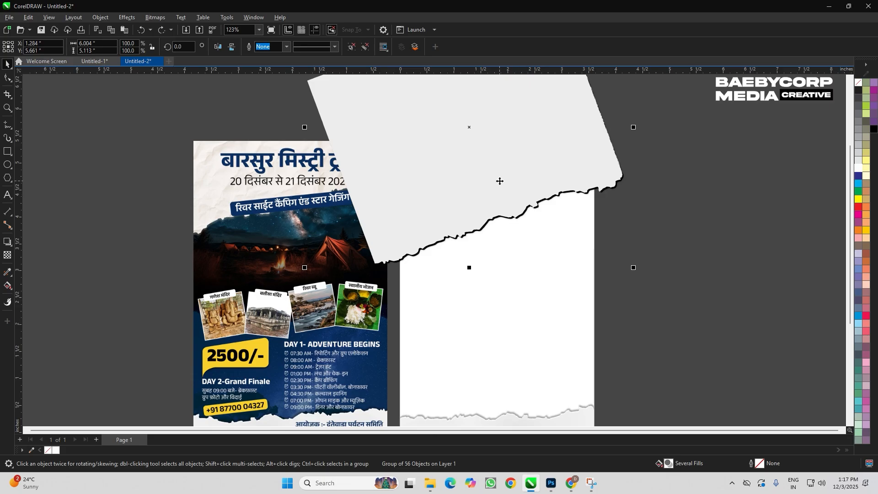
key(Delete)
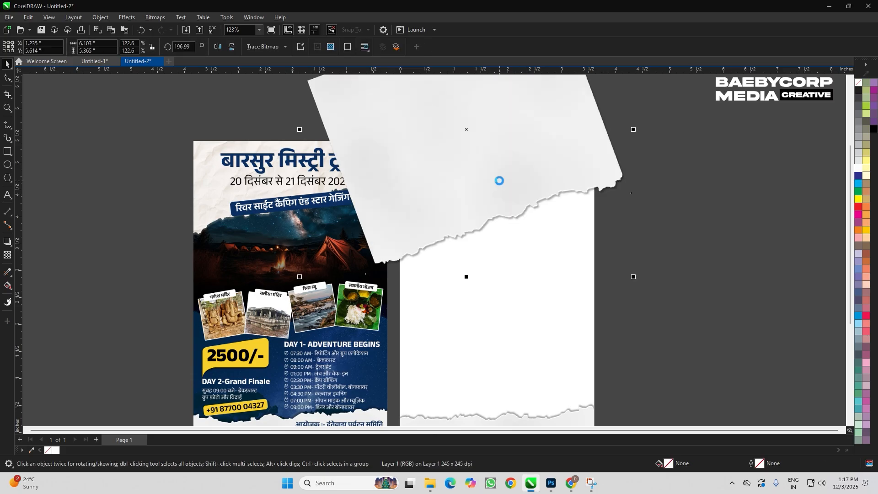
Ungroup all traced objects and cut the large light gray paper curve.
right_click(500, 181)
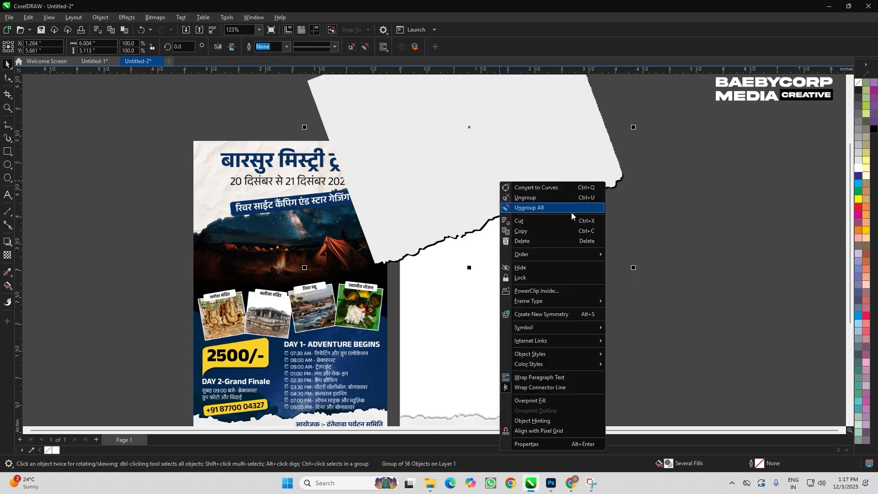
click(572, 209)
scroll(564, 180, up, 1)
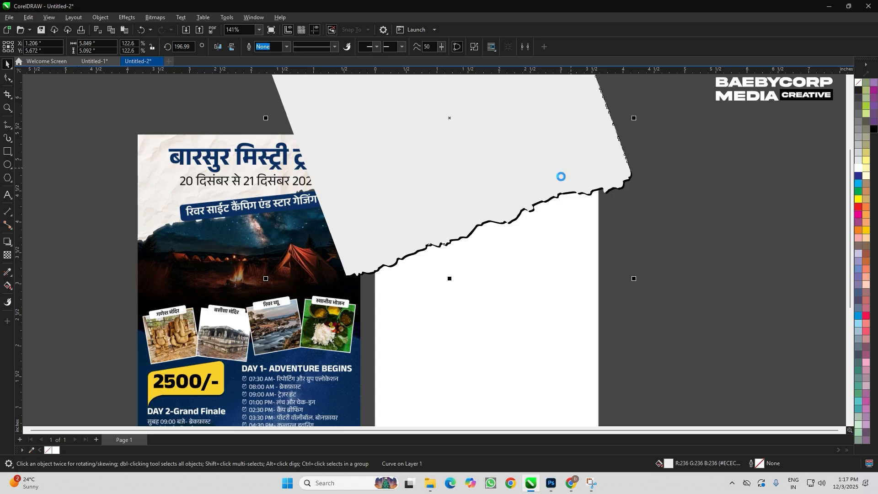
key(Delete)
Delete the leftover trace pieces and the original upper bitmap, and paste the gray paper curve back onto the page.
scroll(636, 179, down, 5)
drag(696, 297, 273, 73)
key(Delete)
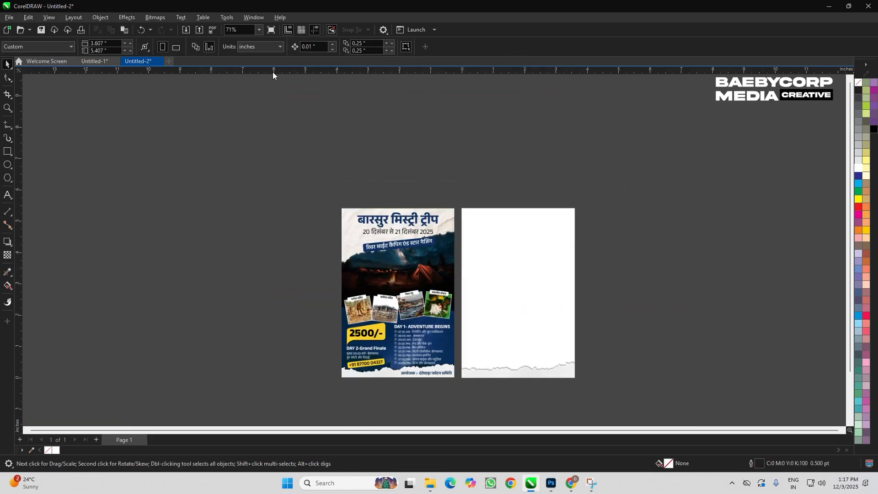
scroll(560, 309, down, 4)
drag(631, 295, 280, 108)
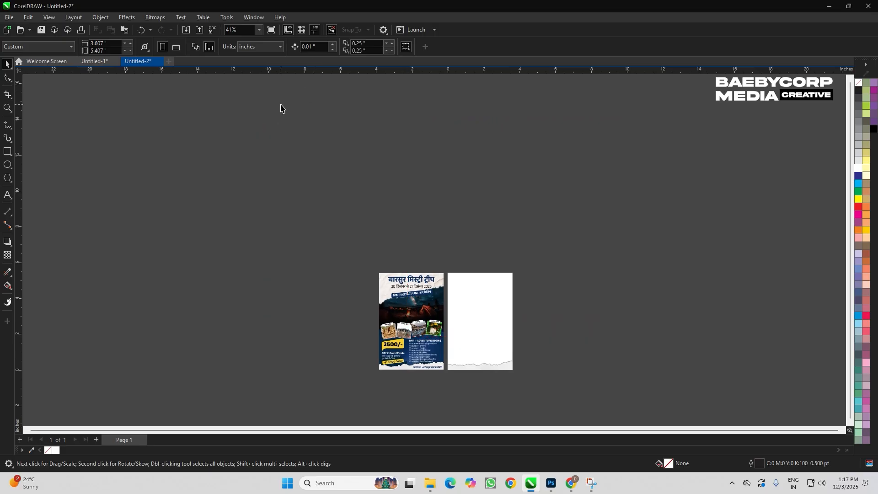
key(ctrl+v)
scroll(468, 314, up, 4)
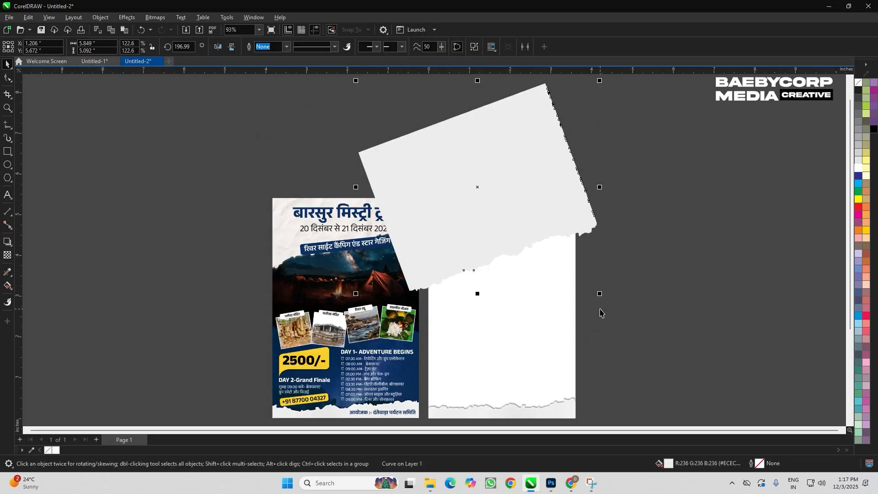
PowerClip the gray torn-paper curve inside the white background rectangle.
scroll(485, 231, up, 3)
right_click(479, 225)
click(518, 313)
click(523, 326)
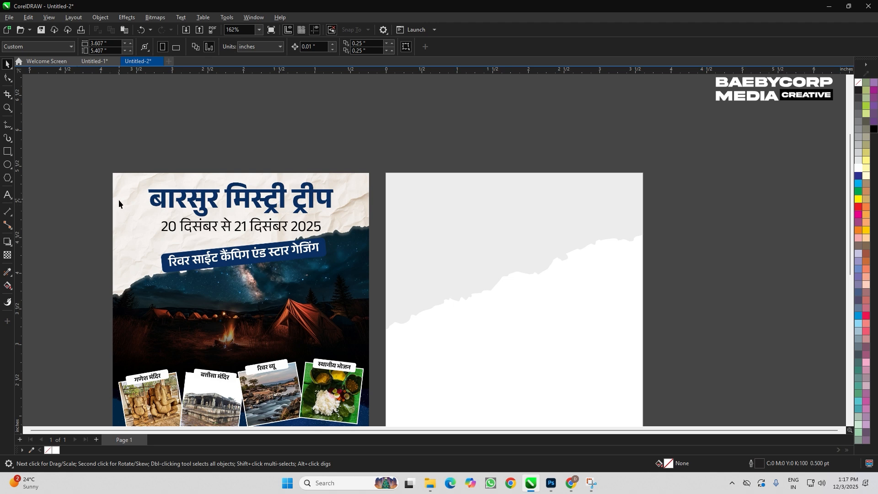
scroll(141, 199, up, 3)
scroll(142, 199, down, 4)
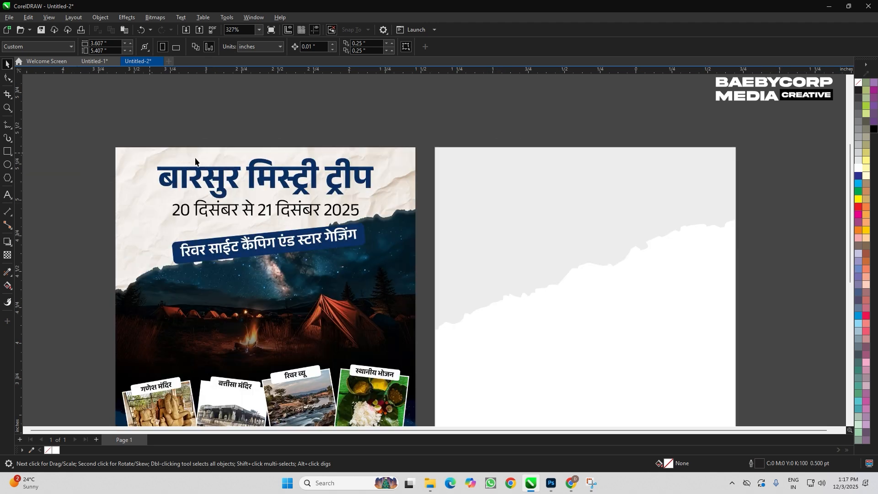
Paste the crumpled-paper texture, enlarge it to about 4.49 inches wide and center it over the upper part of the page.
click(137, 61)
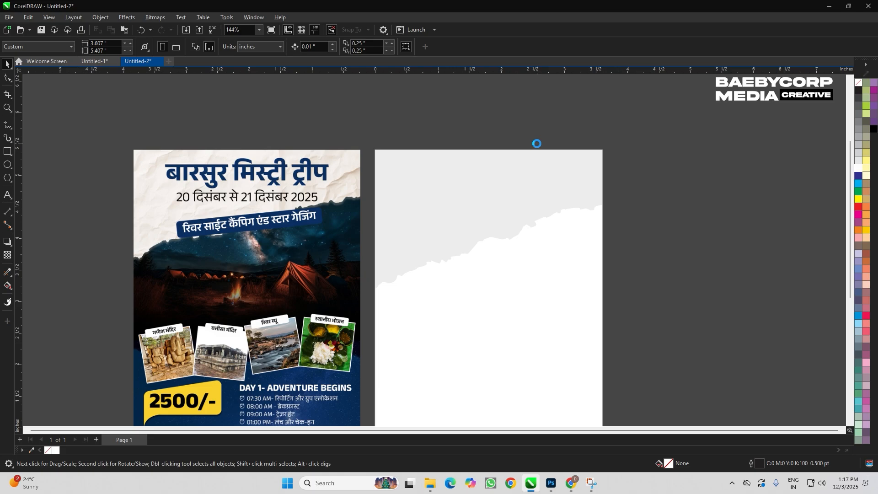
key(ctrl+v)
drag(671, 199, 406, 188)
drag(520, 200, 546, 201)
drag(454, 205, 490, 205)
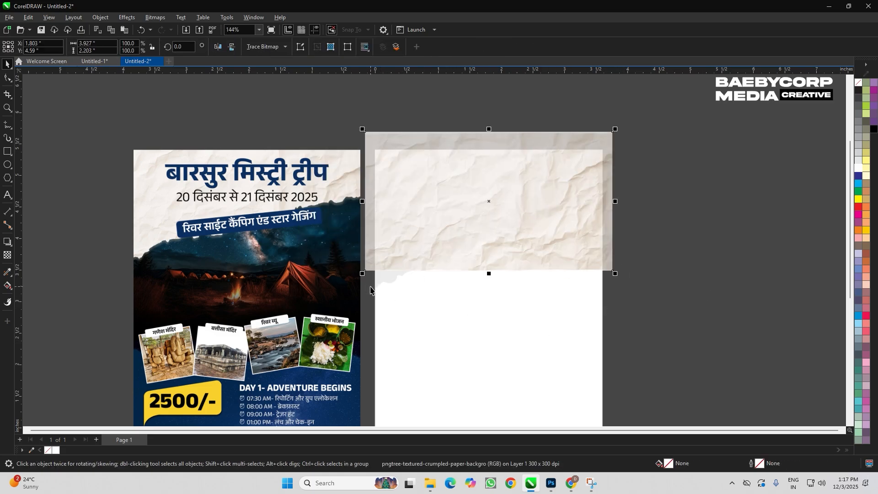
drag(361, 275, 345, 294)
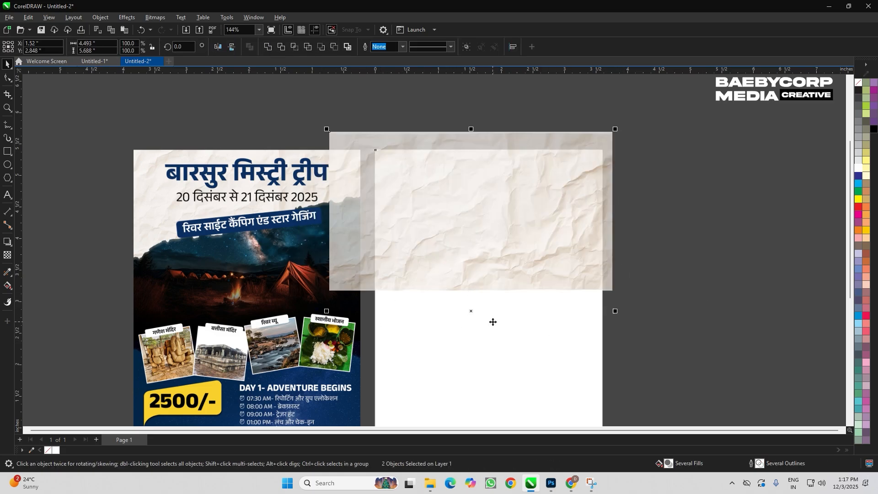
drag(457, 192, 457, 198)
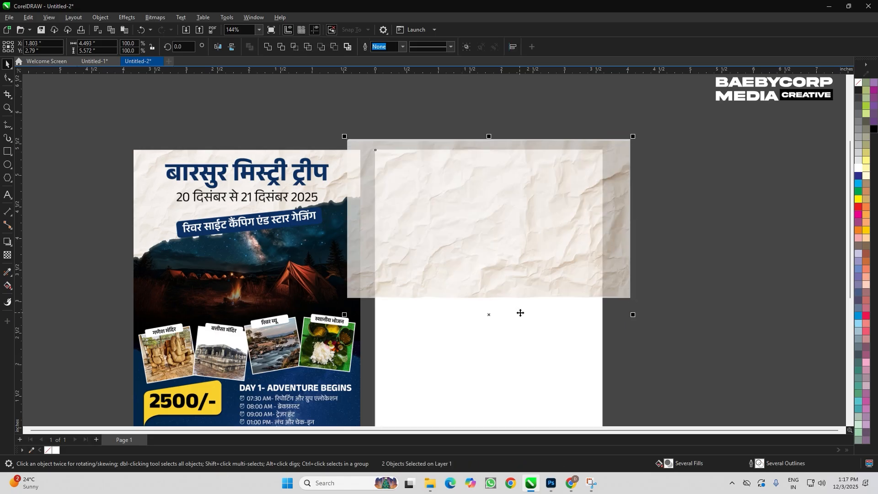
Move the crumpled-paper texture into the background rectangle's PowerClip contents.
key(ctrl+x)
ctrl+click(479, 195)
key(ctrl+v)
click(662, 193)
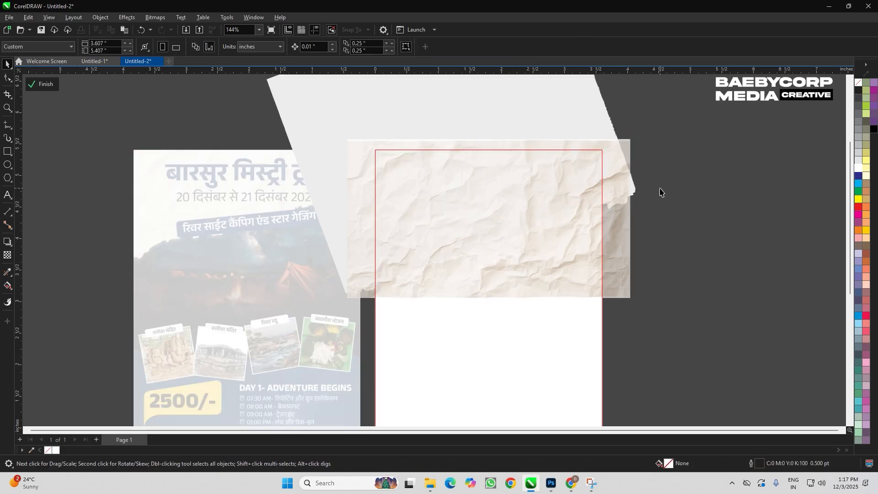
PowerClip the crumpled-paper texture inside the gray torn-paper curve and finish editing the rectangle's contents.
scroll(428, 205, down, 1)
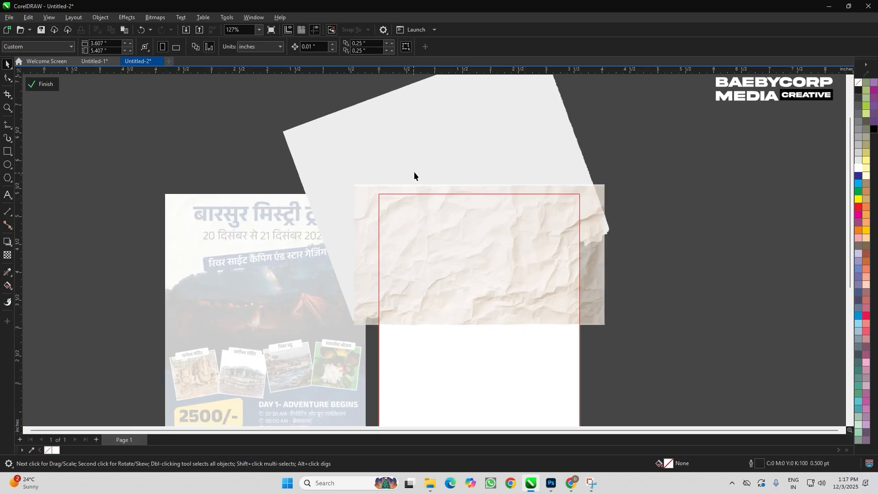
click(414, 170)
right_click(470, 294)
click(502, 155)
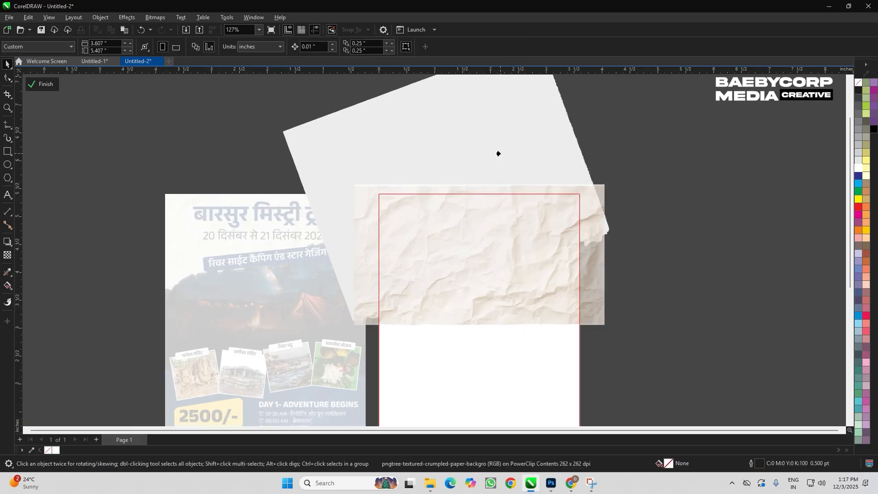
click(499, 153)
ctrl+click(624, 162)
click(624, 162)
scroll(462, 238, up, 2)
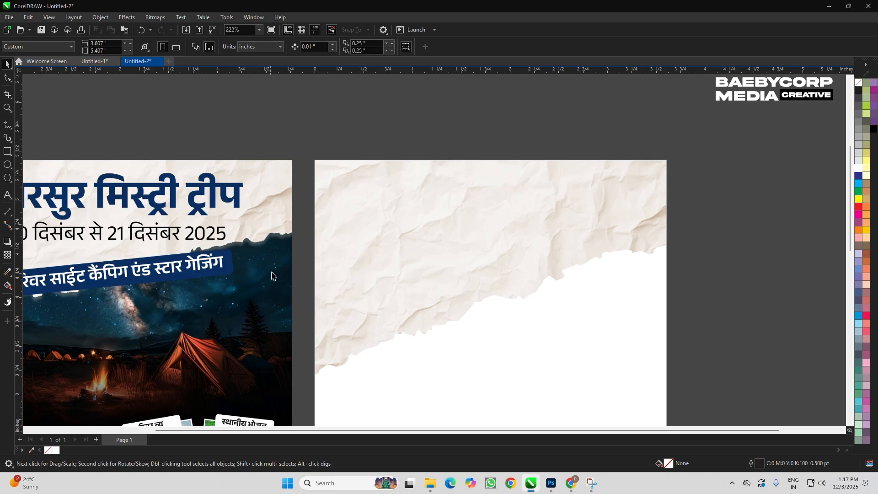
scroll(407, 187, down, 2)
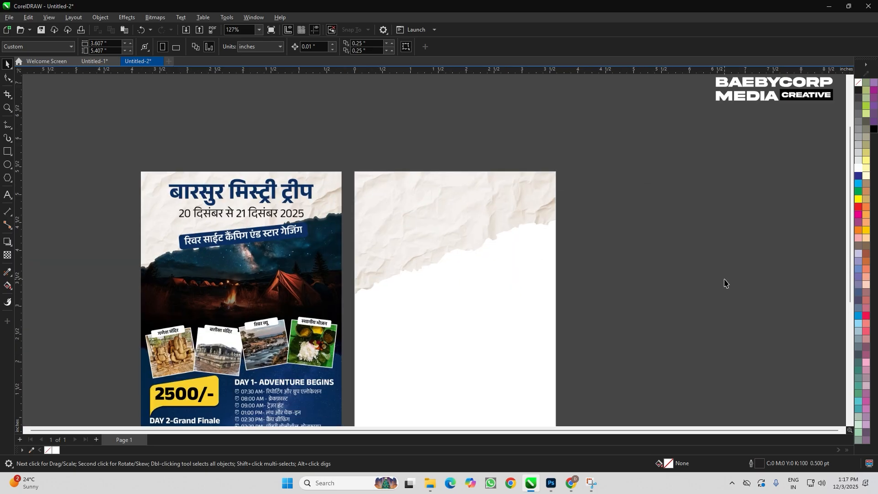
Add a Multiply drop shadow with opacity 50 and feathering 15 to the textured torn paper inside the PowerClip.
scroll(499, 252, up, 2)
double_click(499, 251)
scroll(525, 247, down, 2)
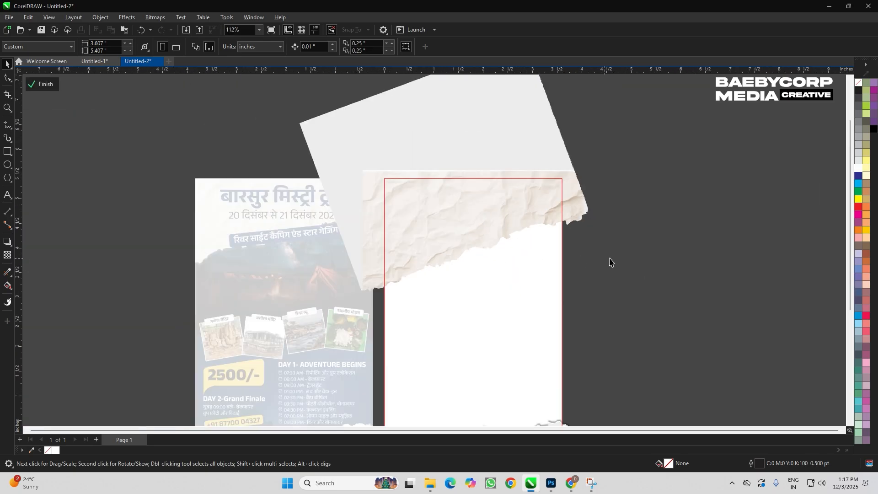
click(435, 183)
click(7, 242)
scroll(406, 240, up, 1)
drag(482, 179, 564, 241)
key(F3)
key(space)
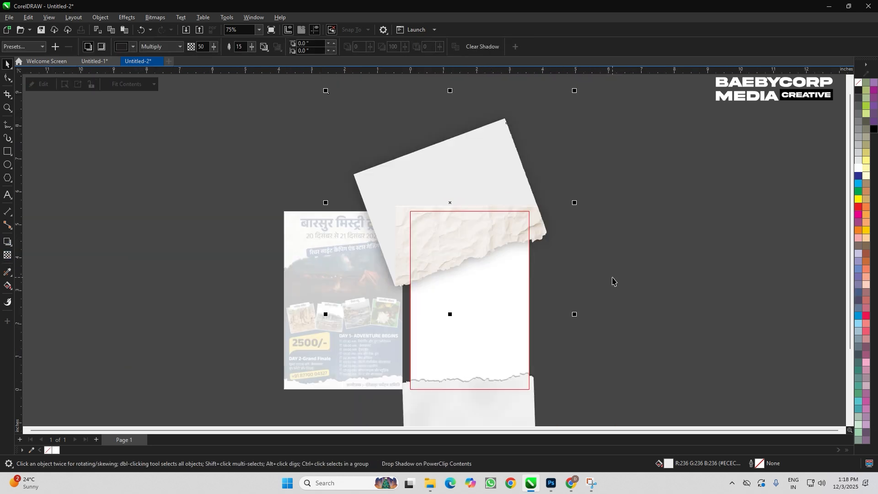
ctrl+click(612, 280)
key(F4)
Fill the background rectangle with a near-black navy color sampled from the reference poster.
click(547, 250)
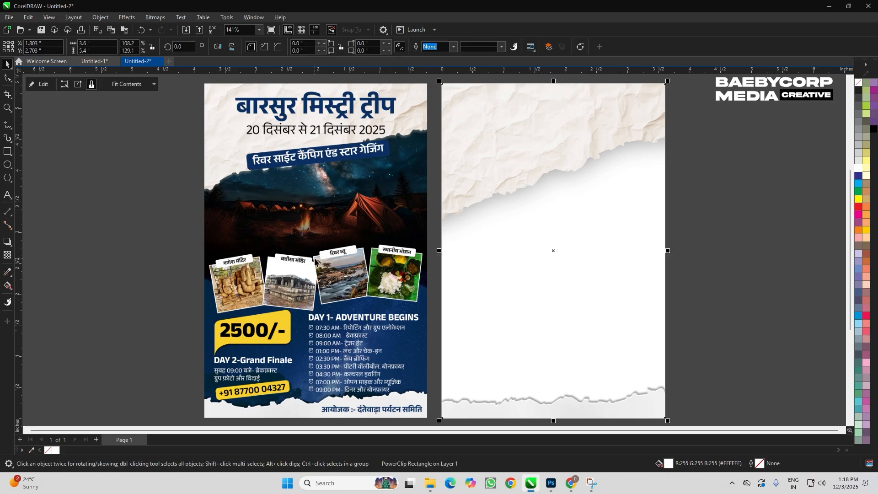
scroll(209, 292, up, 1)
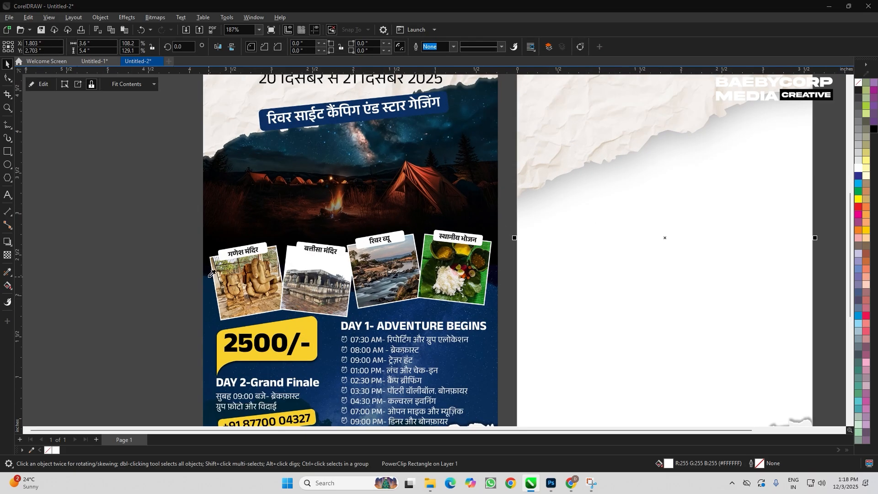
key(Escape)
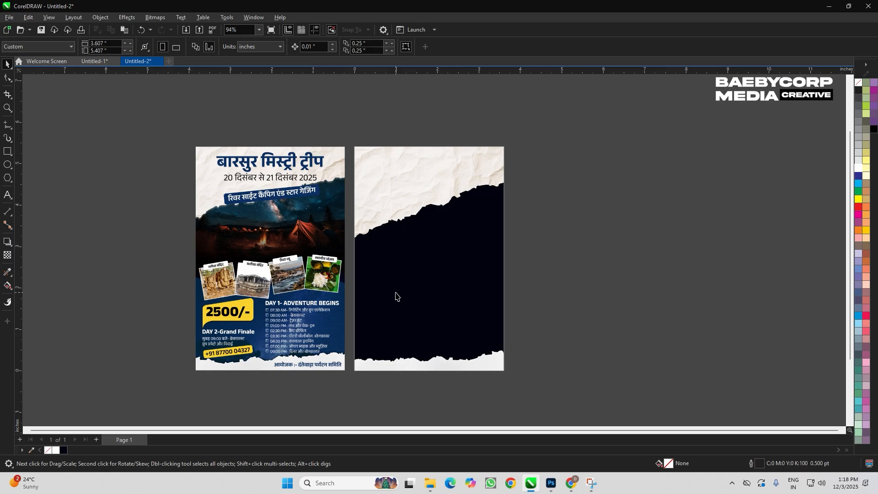
key(F4)
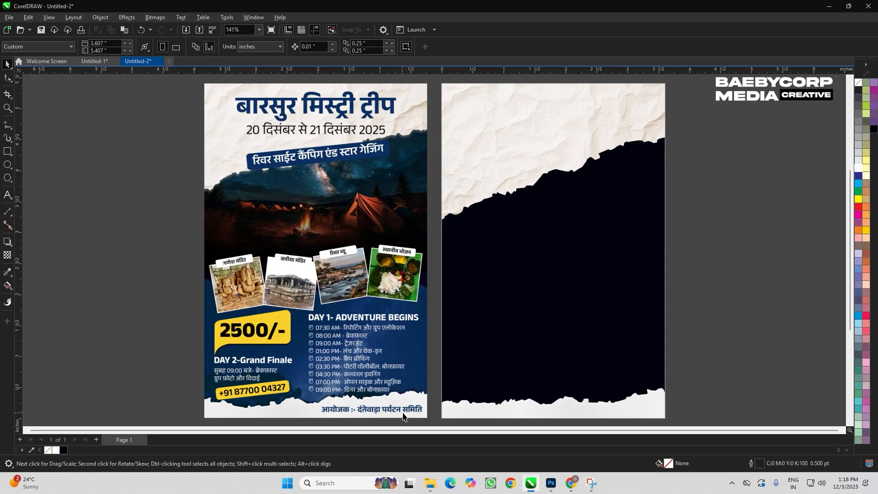
scroll(555, 327, down, 1)
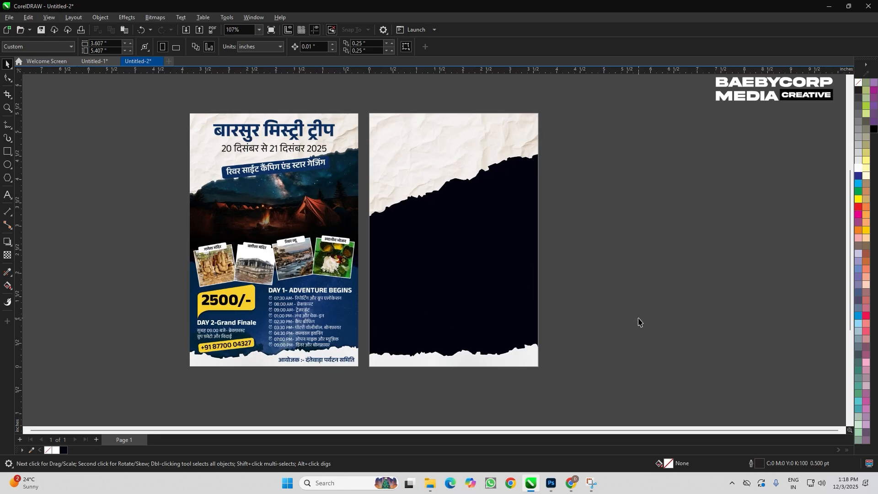
key(F4)
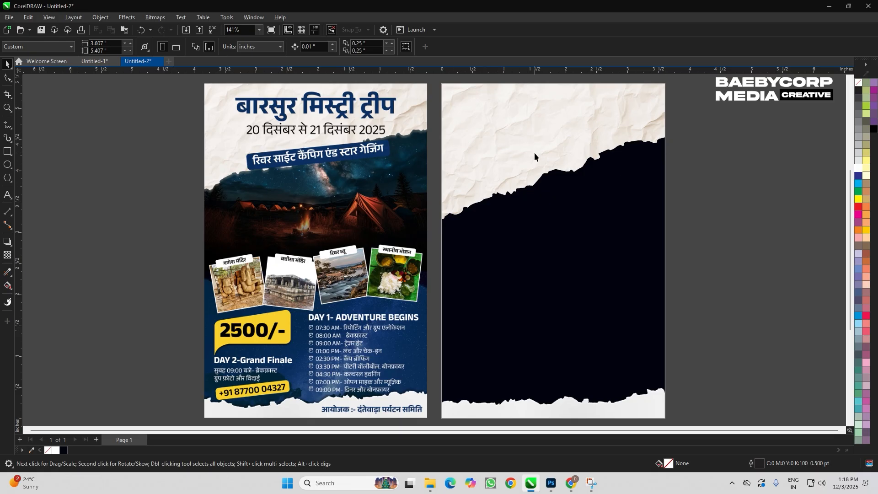
Take the lower torn paper from the background rectangle's PowerClip contents and paste it onto the page.
scroll(507, 333, down, 1)
click(470, 314)
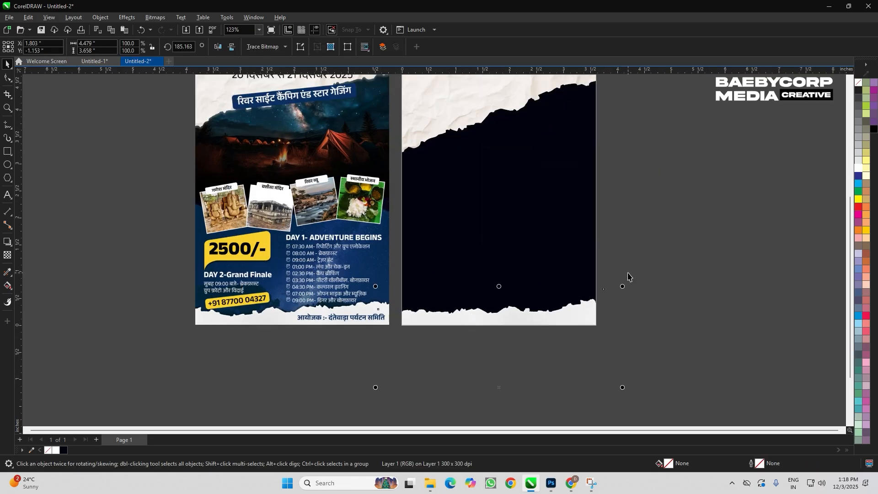
double_click(526, 268)
scroll(526, 270, down, 1)
click(436, 318)
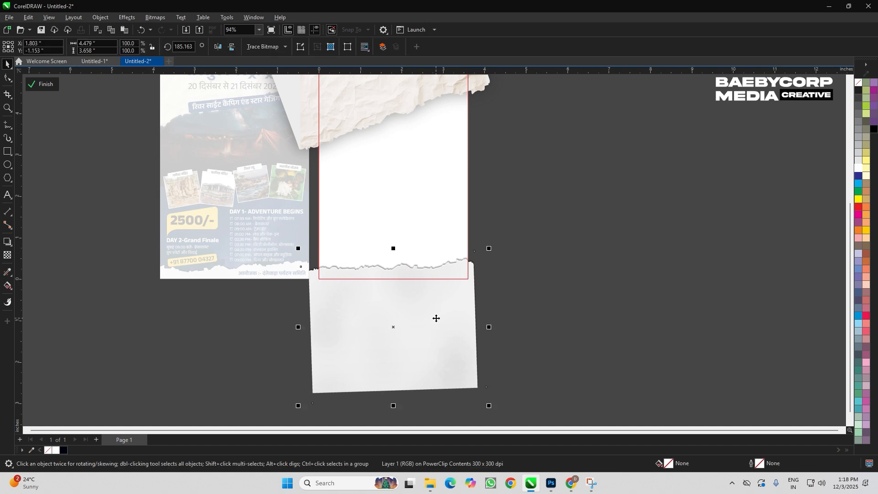
ctrl+click(542, 254)
key(ctrl+v)
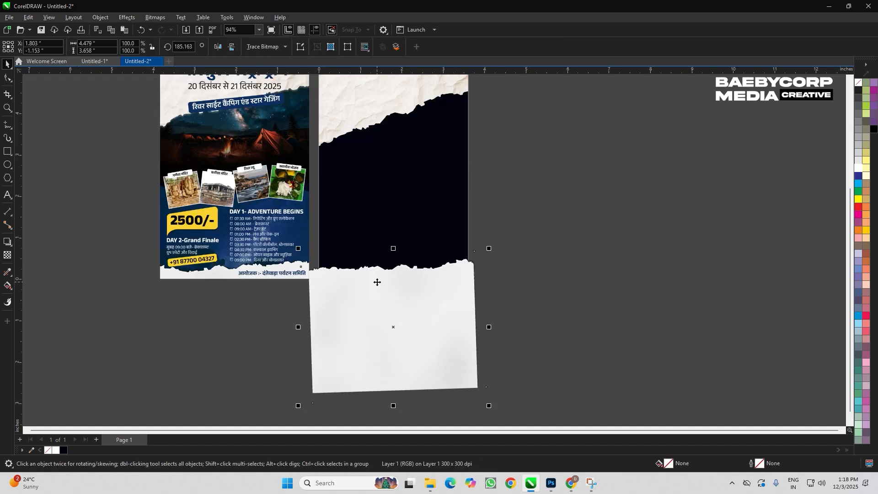
Outline-trace the pasted lower torn-paper bitmap as a detailed logo.
right_click(377, 282)
mouse_move(453, 49)
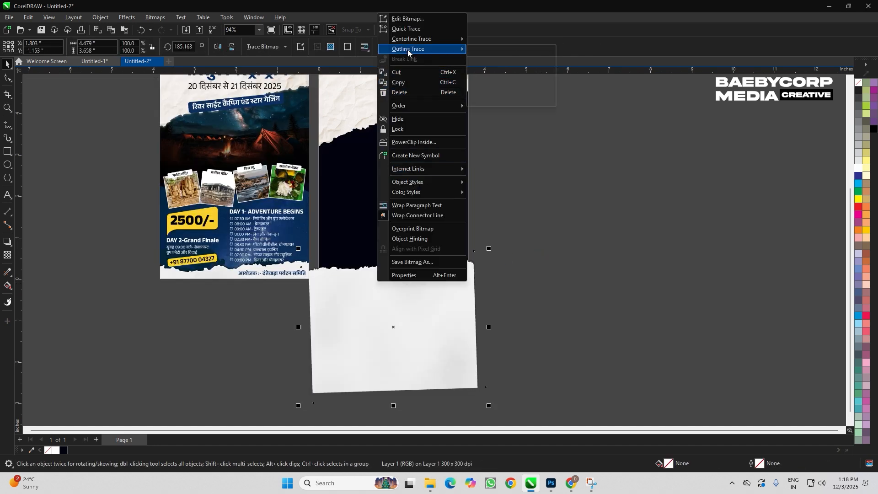
click(497, 73)
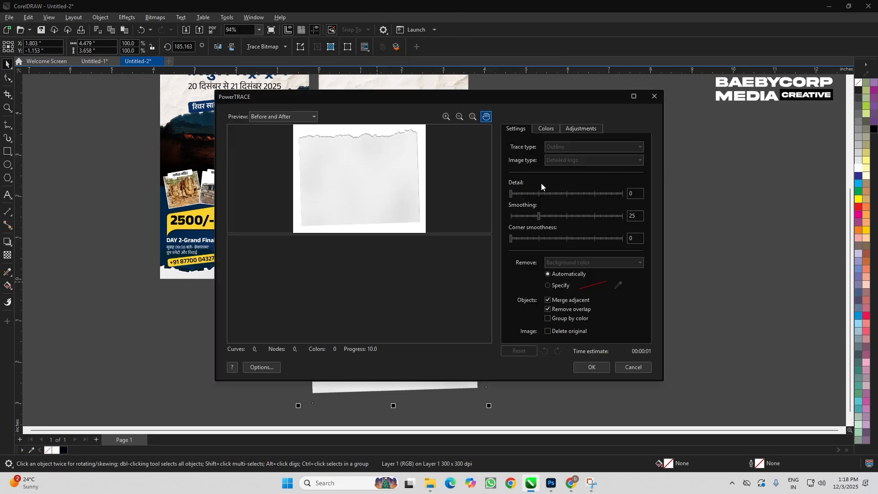
click(591, 368)
Ungroup the traced torn paper beside the page and delete the original bitmap.
drag(391, 303, 618, 304)
right_click(608, 286)
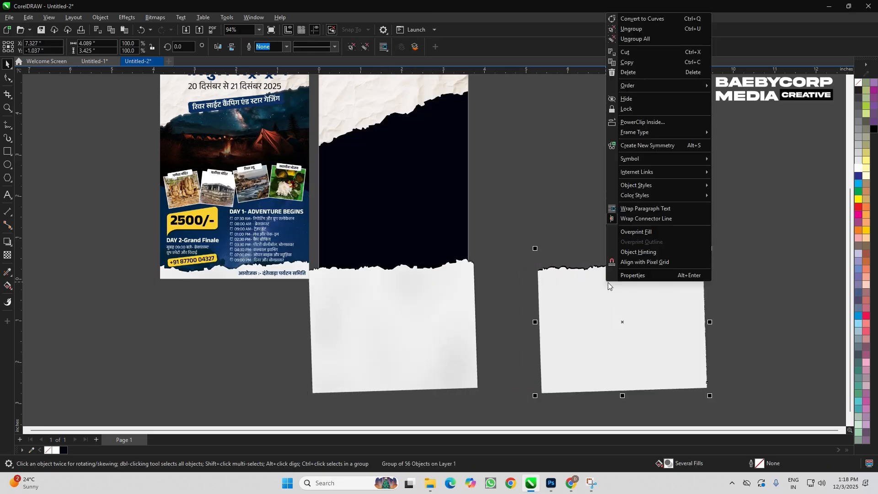
click(435, 325)
key(Delete)
Isolate the light-gray torn-paper curve by cutting it, deleting the leftover traced pieces and pasting it back.
scroll(602, 282, up, 3)
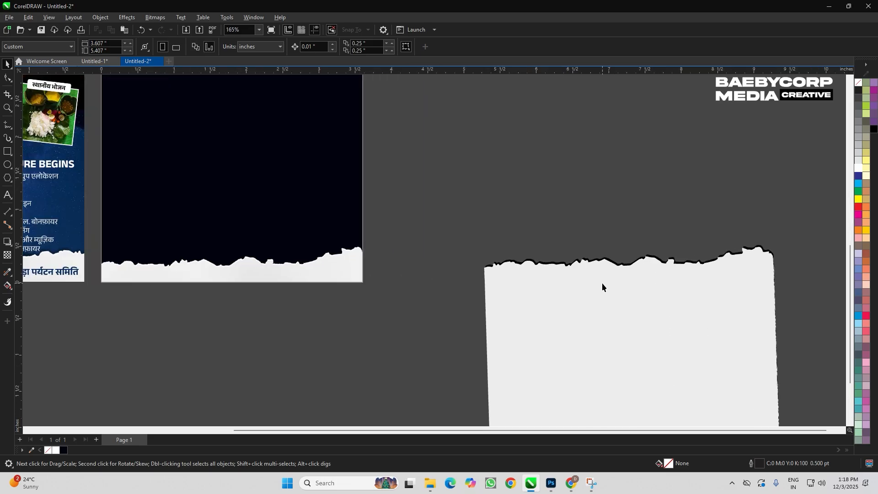
drag(603, 286, 518, 229)
right_click(519, 229)
click(550, 230)
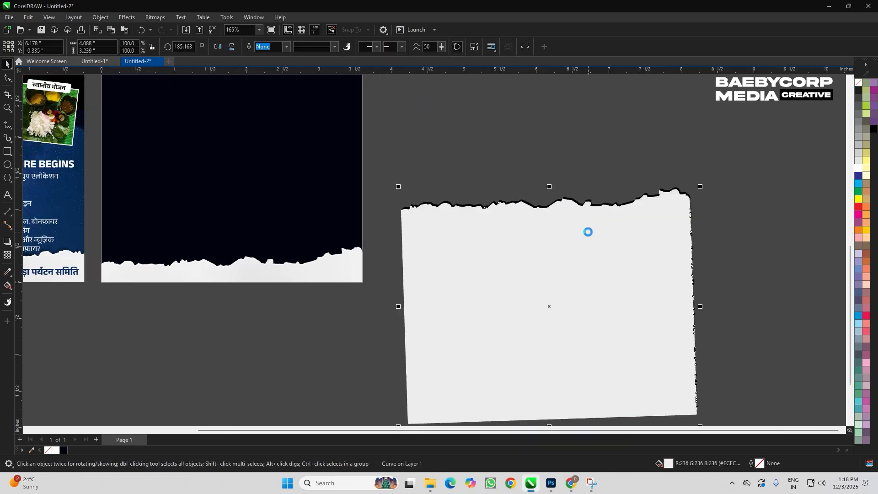
key(Delete)
scroll(589, 231, down, 4)
drag(761, 138, 382, 468)
key(Delete)
key(ctrl+v)
Place the gray torn-paper curve over the background rectangle's lower half, rotated to about 181 degrees and horizontally centered on the rectangle.
scroll(482, 200, up, 3)
scroll(401, 153, down, 2)
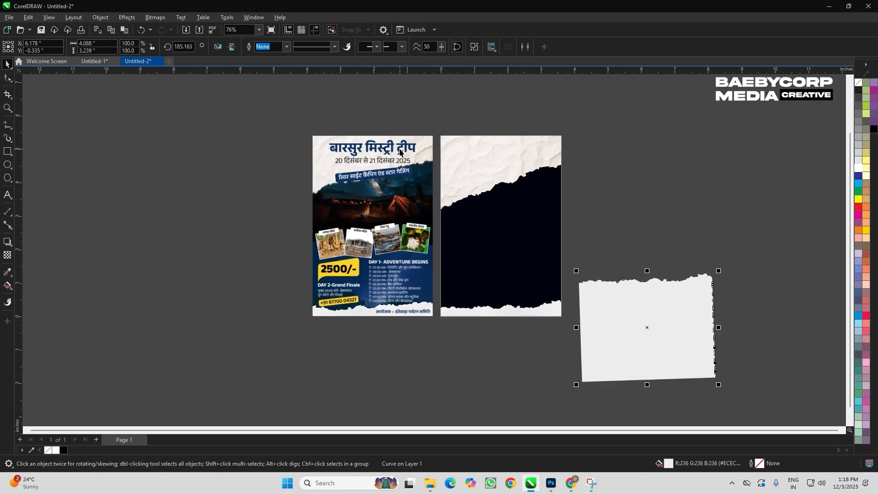
drag(628, 300, 481, 260)
scroll(480, 260, up, 2)
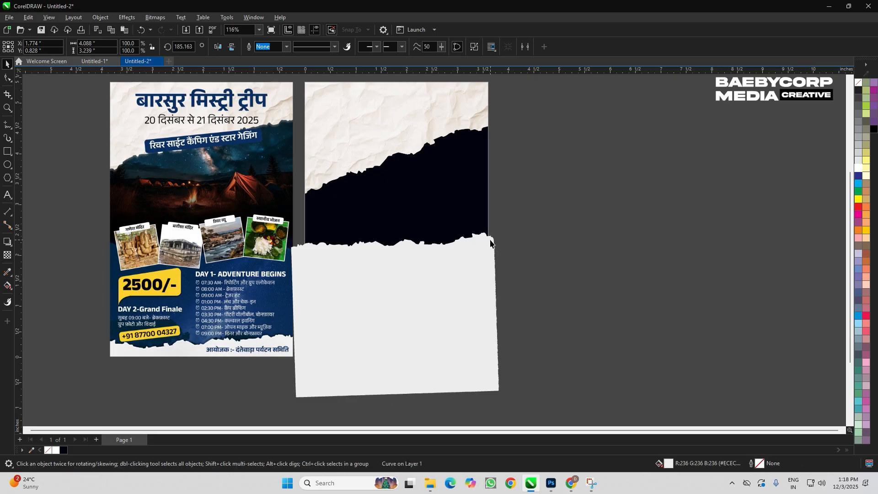
drag(502, 228, 507, 235)
click(460, 259)
shift+click(460, 234)
key(c)
click(549, 235)
key(F4)
click(377, 275)
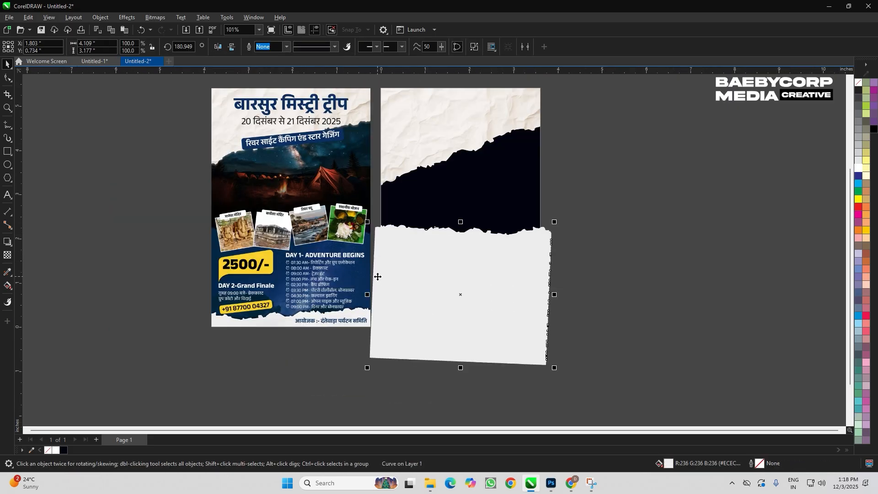
Examine the reference poster's lower blue section, headline and photos up close, then compare both posters in full-screen preview.
scroll(387, 273, up, 1)
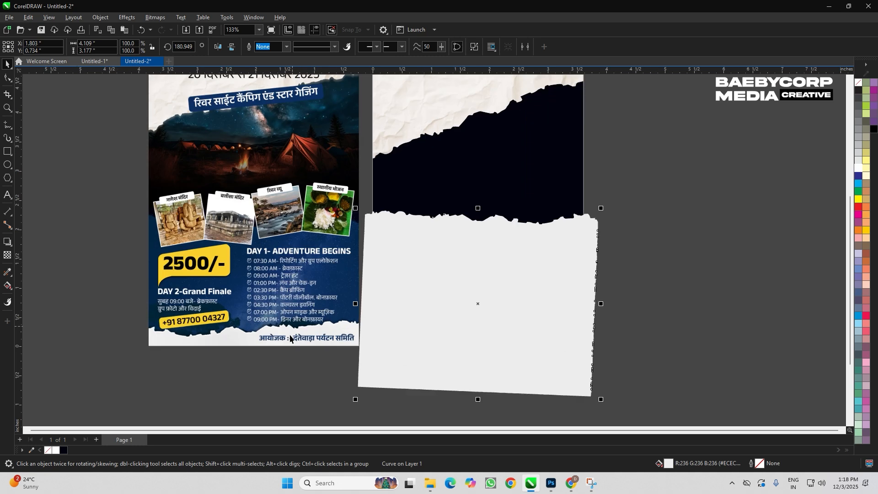
scroll(363, 275, up, 1)
scroll(329, 262, up, 2)
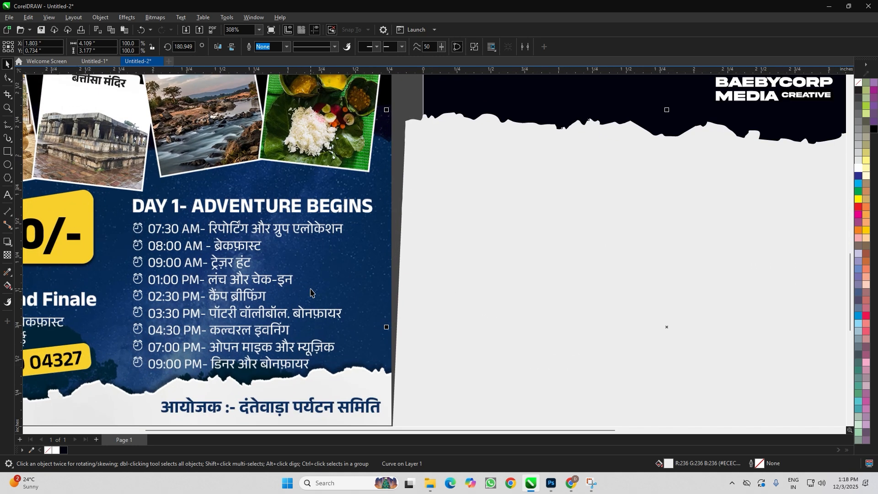
scroll(345, 277, down, 1)
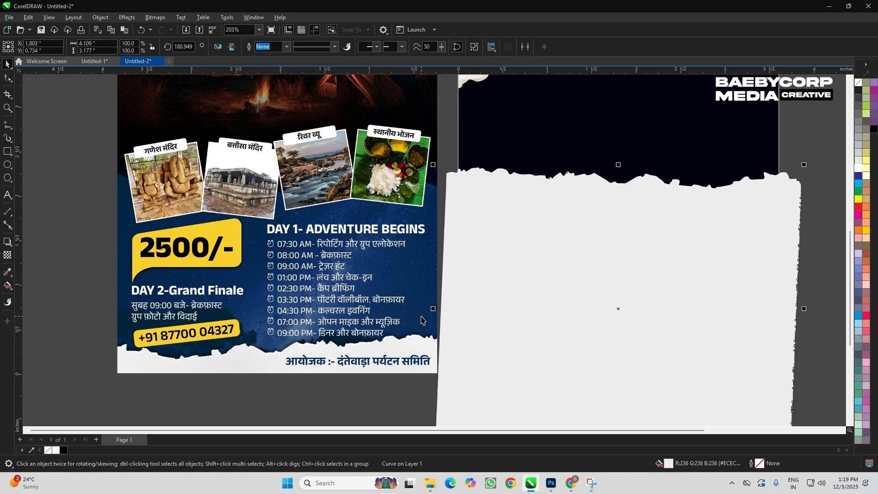
scroll(422, 320, down, 2)
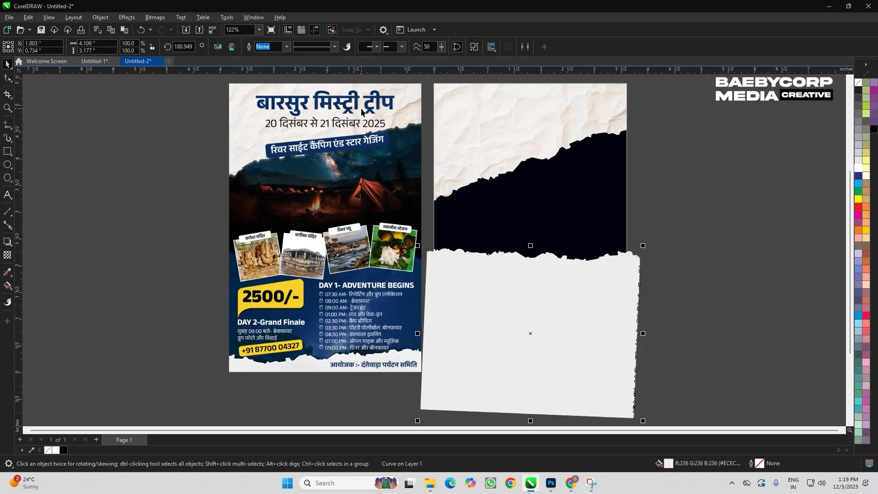
scroll(302, 155, up, 3)
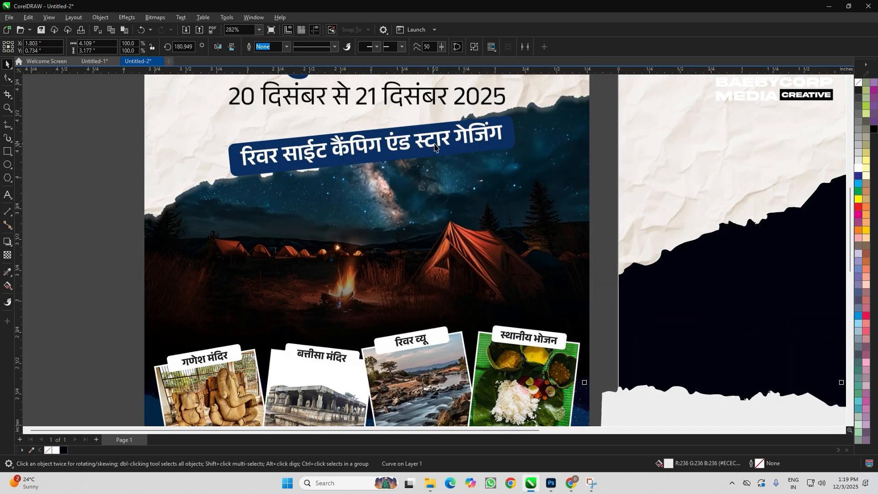
scroll(293, 151, down, 3)
key(F9)
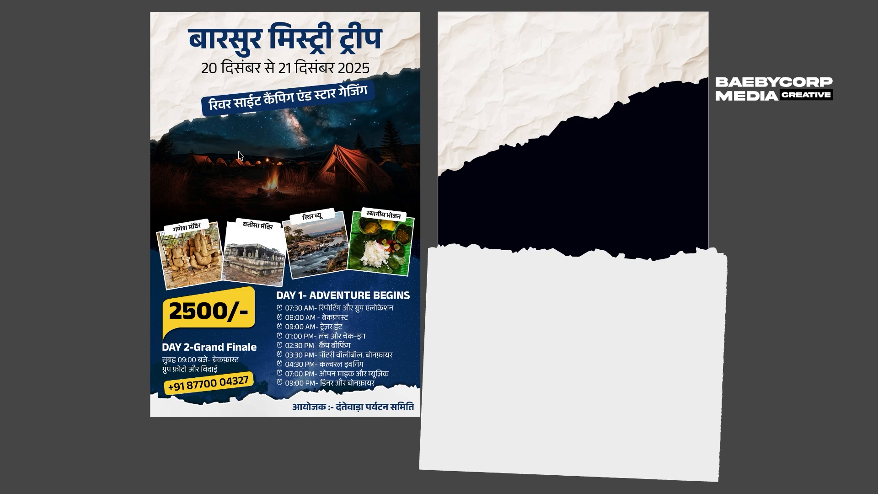
key(F9)
scroll(352, 142, down, 1)
scroll(470, 284, up, 1)
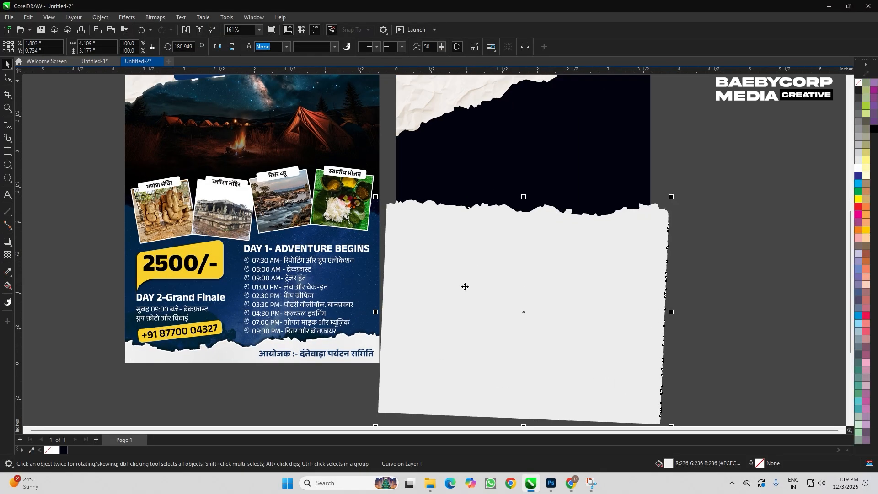
Fill the gray torn-paper curve with the navy #0C2F59 sampled from the reference poster's blue section.
key(ctrl+shift+e)
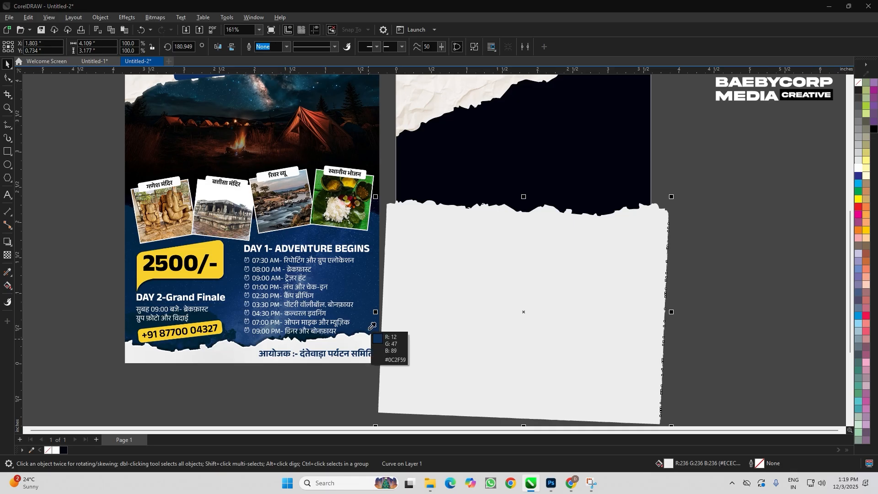
click(368, 329)
click(752, 271)
PowerClip the navy torn-paper curve inside the dark background rectangle.
scroll(358, 309, down, 1)
scroll(473, 272, up, 1)
click(428, 312)
right_click(427, 312)
click(469, 174)
click(463, 169)
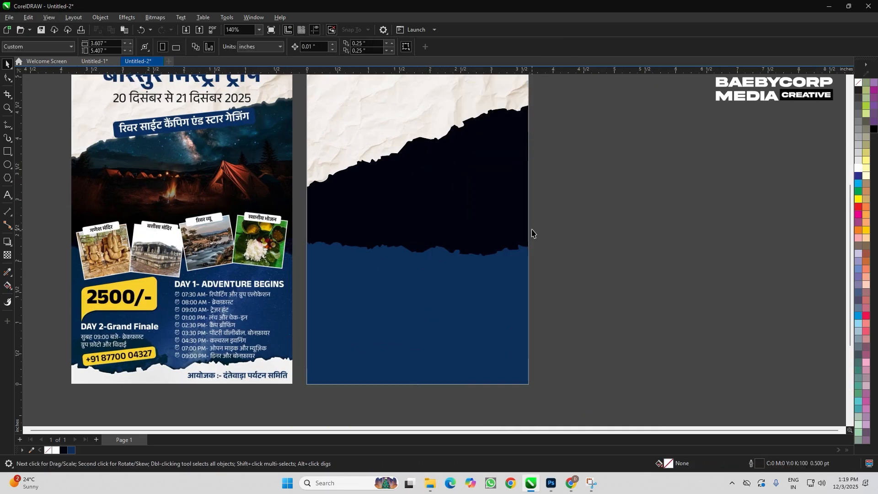
Send the navy torn-paper curve behind the white torn paper at the poster's bottom.
scroll(534, 233, down, 1)
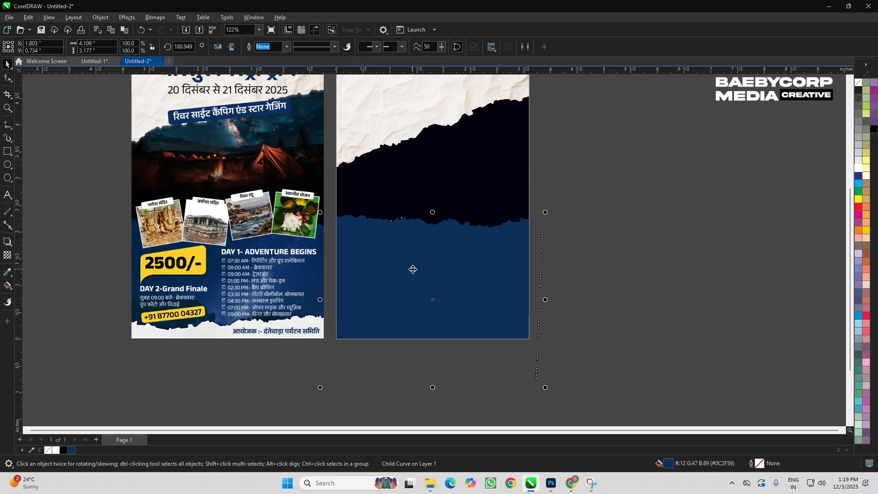
key(ctrl+Page_Down)
click(413, 269)
Rotate the navy torn-paper curve to about 182.9 degrees and shift its torn edge slightly down inside the rectangle.
scroll(413, 269, up, 1)
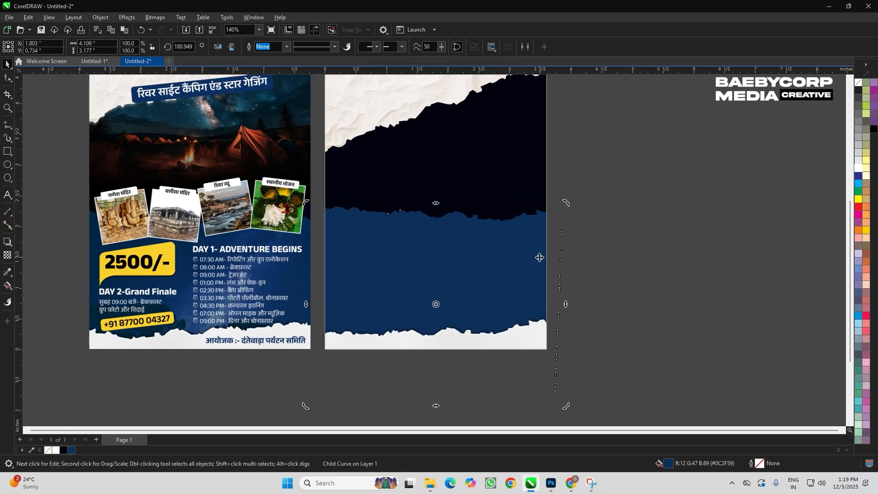
scroll(398, 219, up, 3)
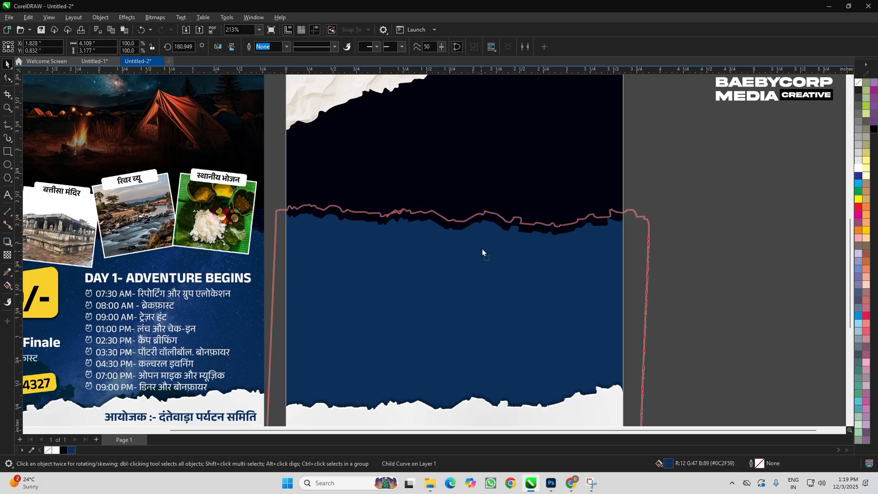
drag(655, 196, 649, 191)
drag(473, 234, 473, 249)
scroll(473, 248, down, 3)
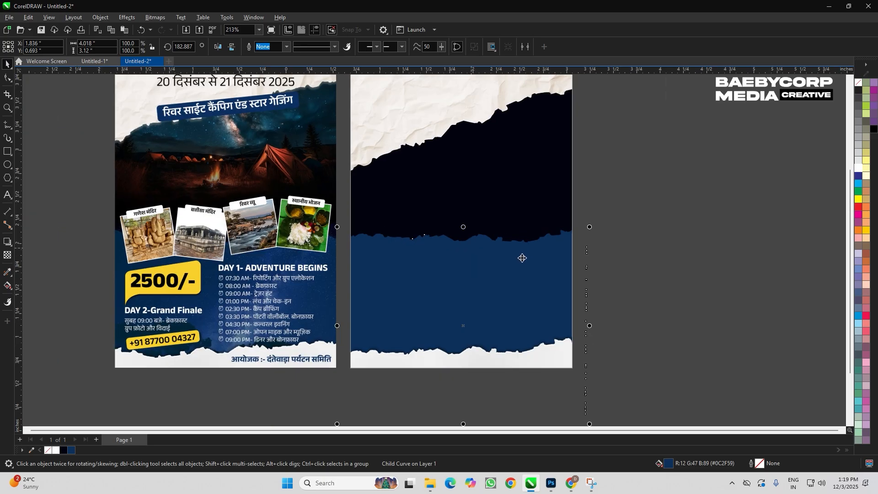
scroll(522, 258, down, 2)
key(Escape)
scroll(484, 322, up, 2)
key(F4)
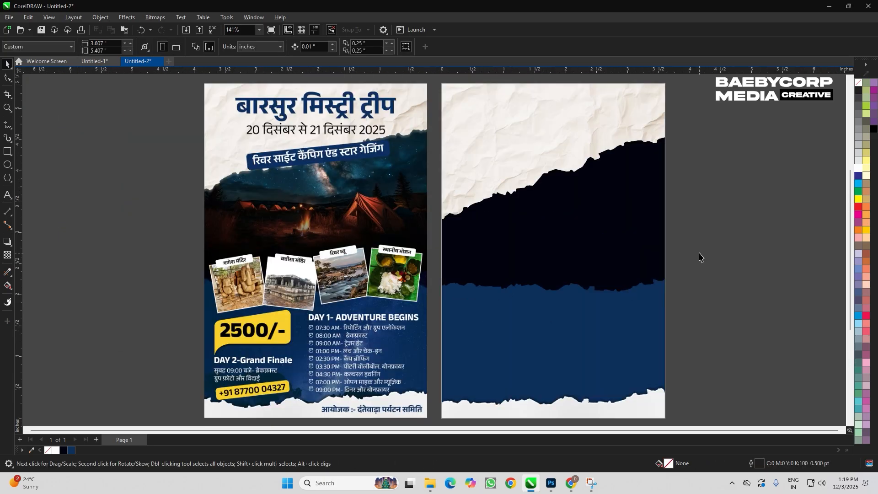
Rotate the upper crumpled torn paper to give its torn edge a gentler slope and move it slightly up.
scroll(426, 169, down, 4)
scroll(510, 103, up, 4)
click(399, 181)
click(414, 190)
click(265, 269)
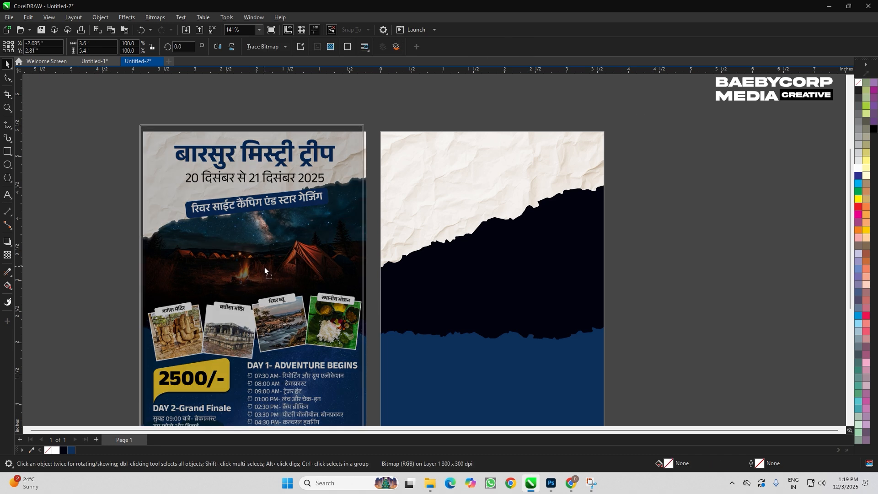
click(413, 195)
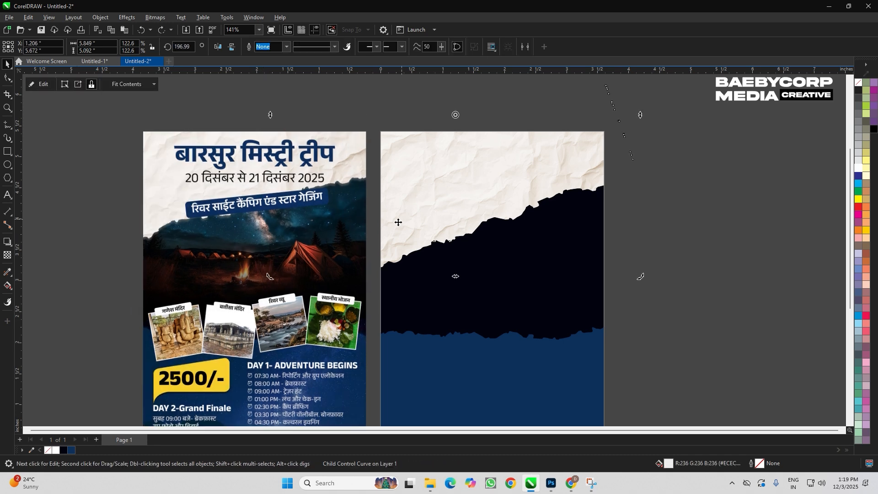
drag(264, 251, 263, 249)
drag(462, 201, 481, 168)
click(724, 247)
key(F4)
scroll(532, 225, down, 4)
scroll(660, 241, up, 3)
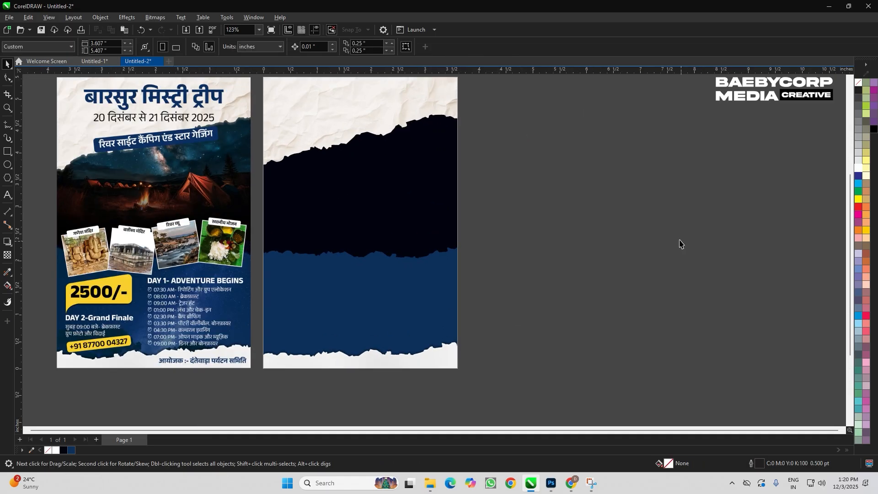
key(F4)
scroll(545, 226, down, 2)
scroll(540, 222, up, 1)
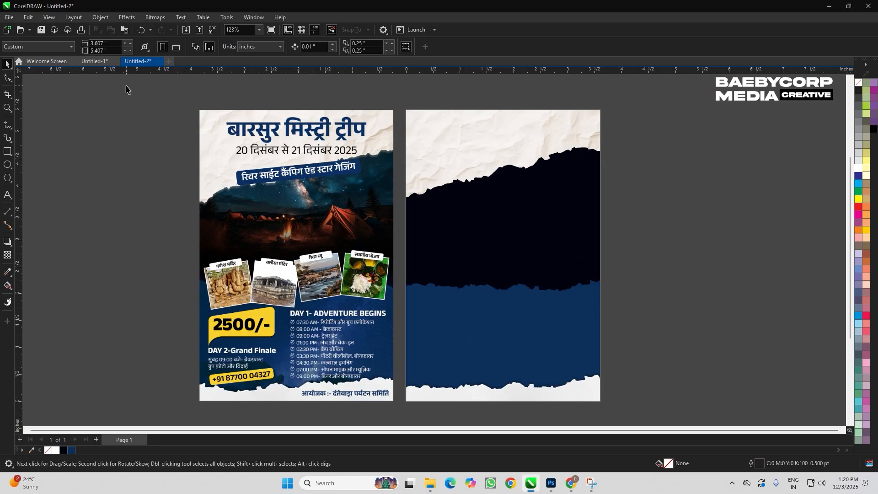
Switch to the Untitled-1 document and view its purple night-sky image.
click(94, 61)
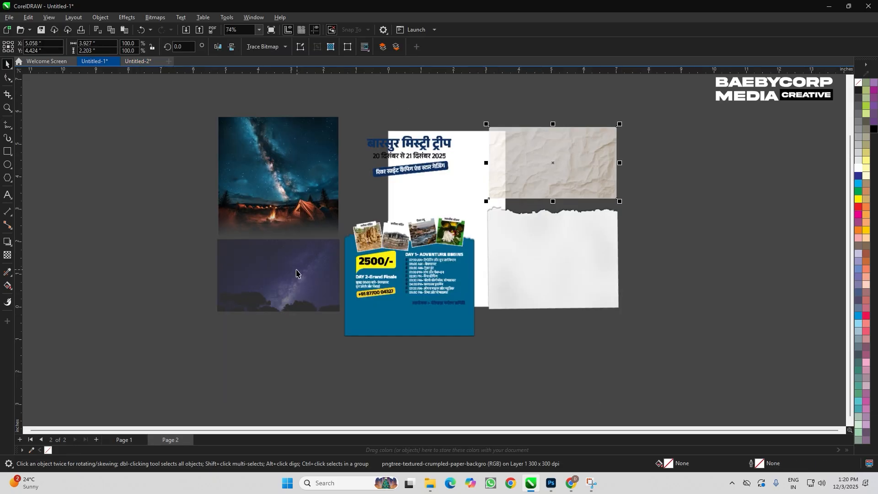
scroll(286, 291, down, 3)
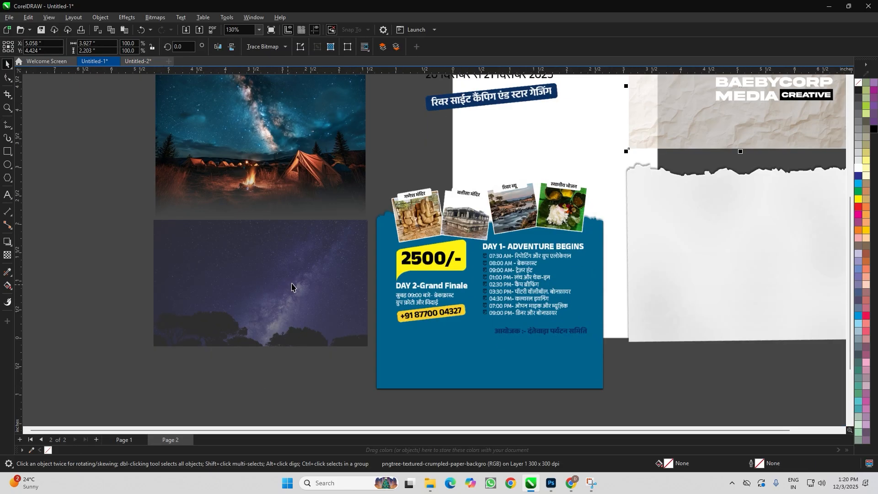
Switch to Chrome, search Google Images for "night sky background" in the blank tab and browse the image results.
key(alt+Tab)
click(352, 9)
click(315, 187)
text(night)
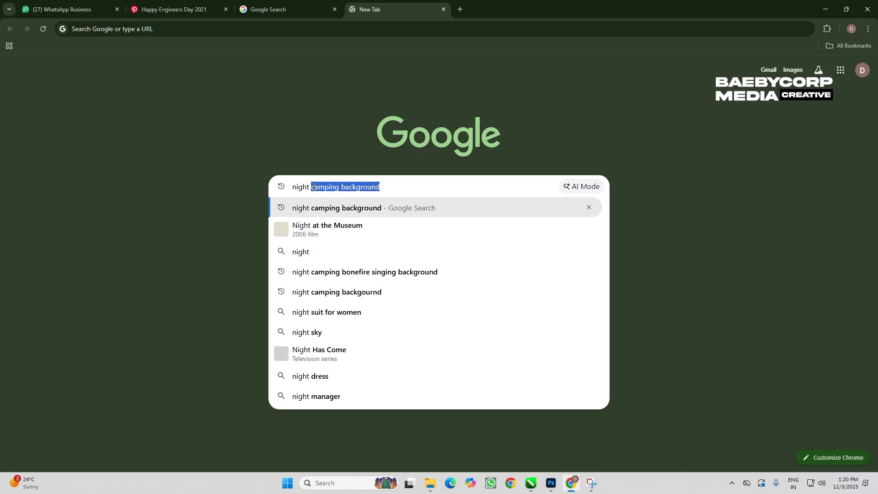
text( sky )
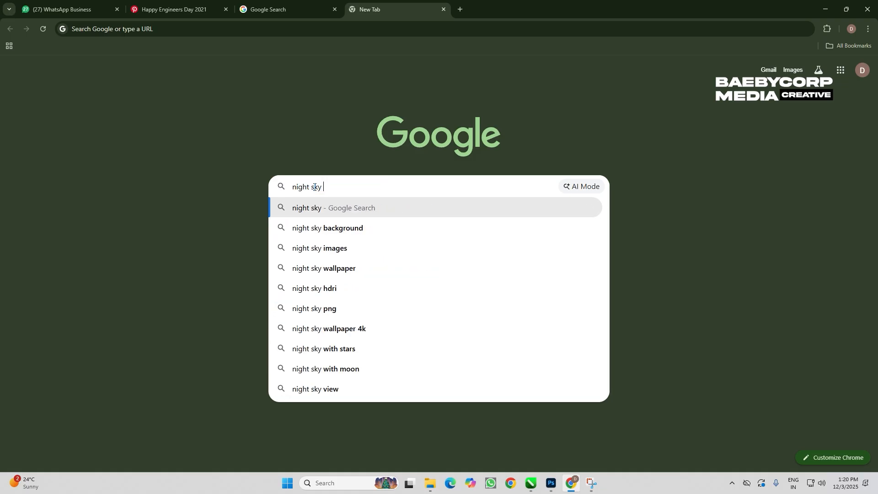
text(background)
key(Return)
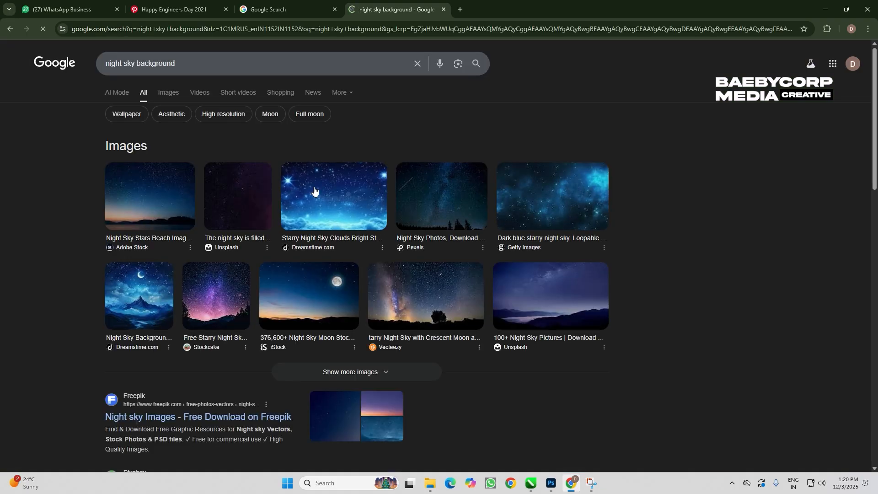
click(169, 93)
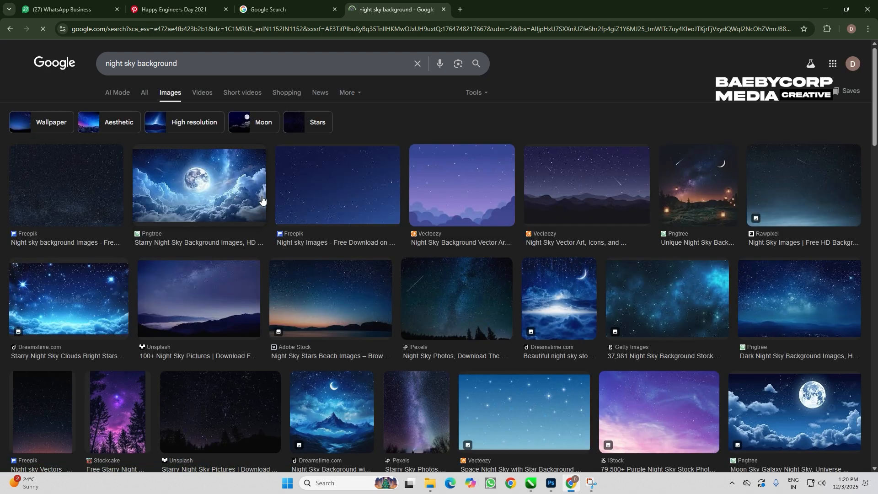
scroll(640, 206, down, 4)
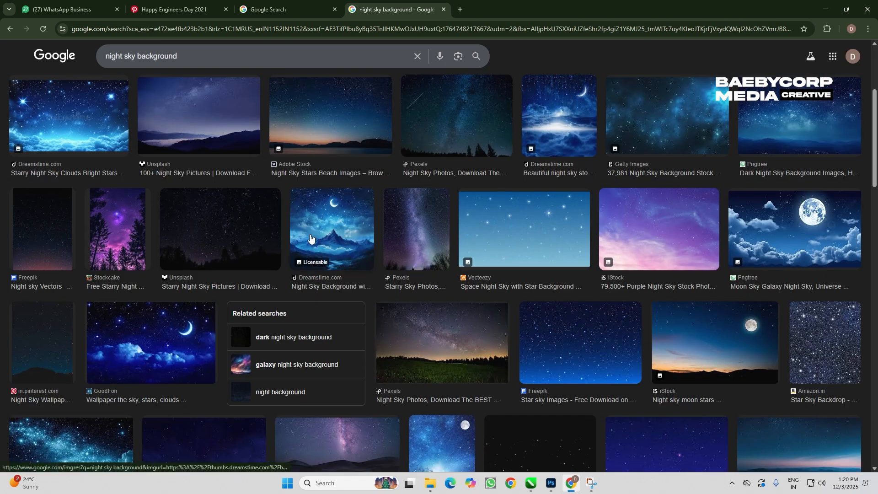
Switch back to CorelDRAW and copy the purple night-sky image from the Untitled-1 document.
key(alt+Tab)
scroll(284, 228, down, 2)
scroll(247, 274, up, 1)
scroll(245, 283, down, 1)
scroll(246, 288, up, 1)
click(246, 288)
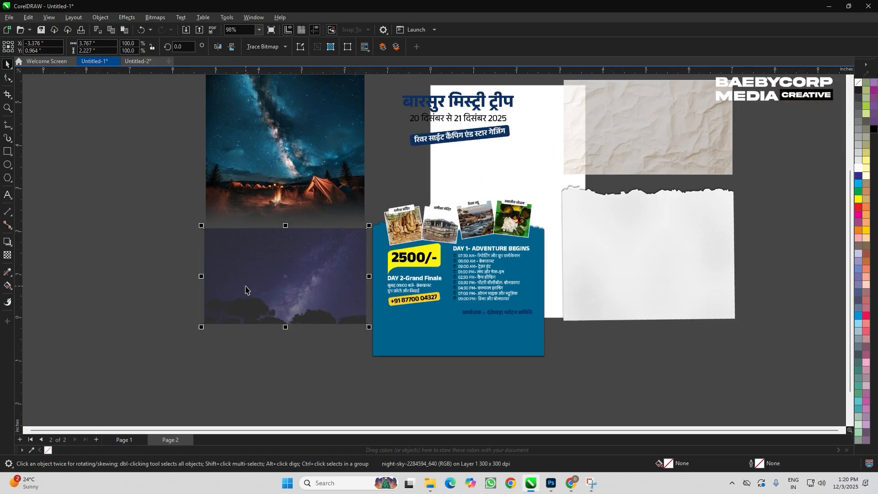
key(ctrl+c)
Paste the night-sky image into the Untitled-2 document and place it over the poster's navy torn-paper area.
click(140, 61)
key(ctrl+v)
drag(247, 292, 504, 283)
scroll(504, 284, up, 1)
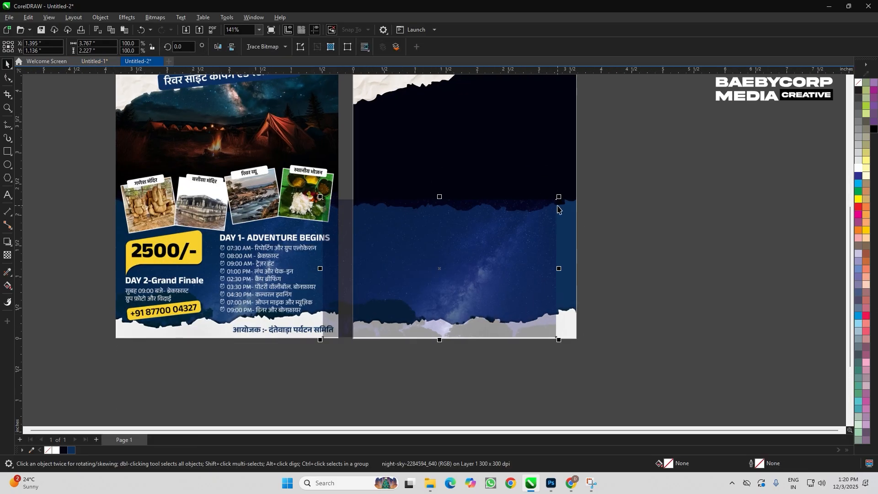
Enlarge the night-sky image to about 4.3 in wide and centre it horizontally on the poster.
drag(559, 196, 594, 179)
scroll(594, 179, down, 2)
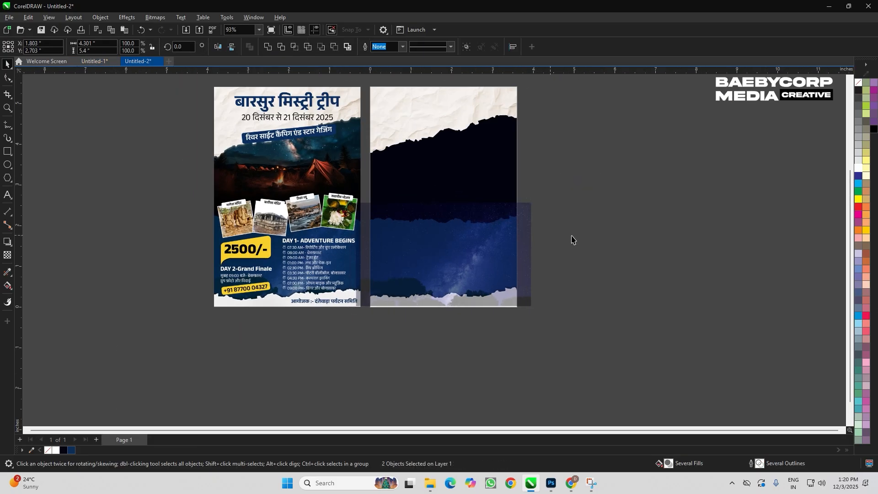
click(572, 240)
Cut the night-sky image and paste it into the poster rectangle's PowerClip contents.
scroll(390, 239, up, 4)
click(534, 287)
key(ctrl+x)
click(484, 275)
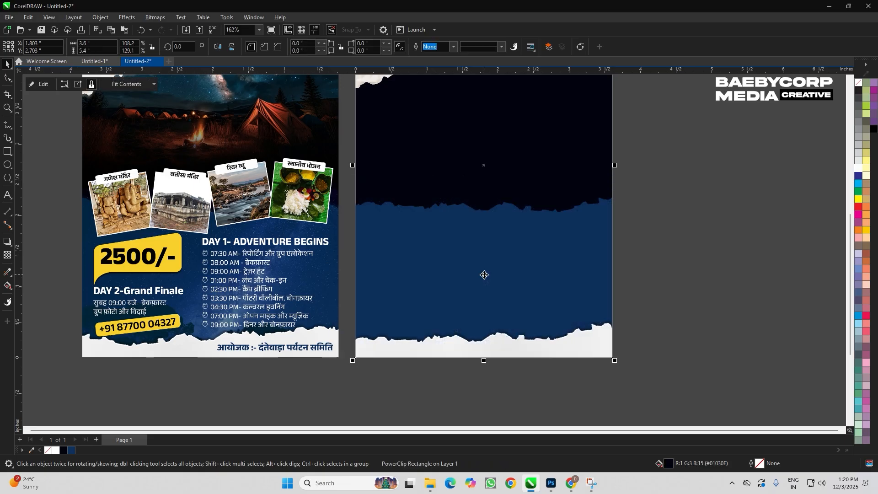
ctrl+click(484, 275)
key(ctrl+v)
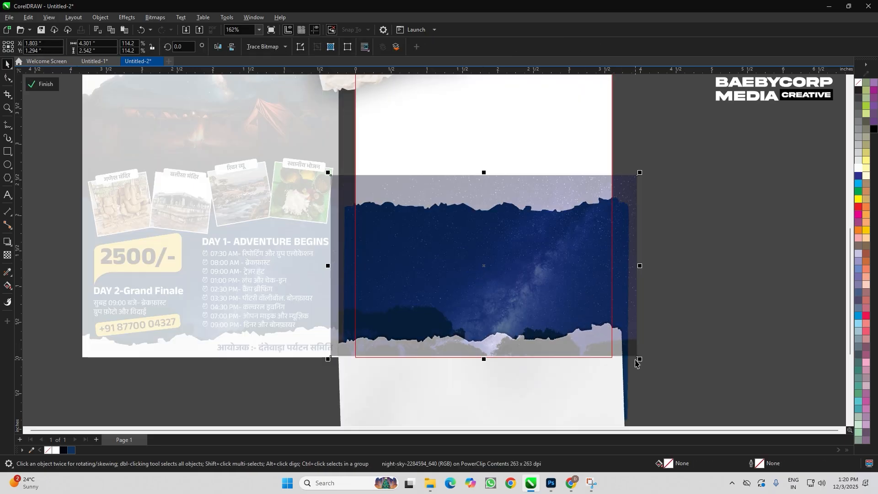
Scale the night-sky image down to slightly wider than the poster, PowerClip it inside the navy torn-paper shape and finish editing the contents.
drag(639, 360, 626, 360)
right_click(574, 251)
click(617, 347)
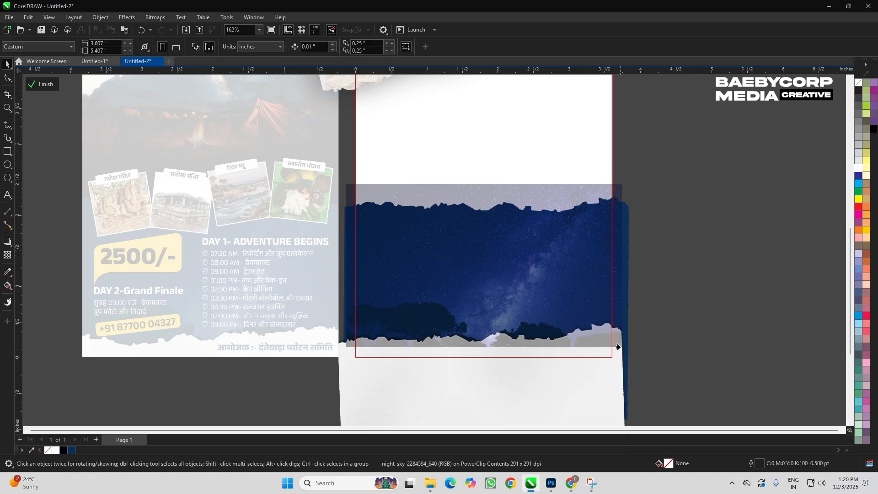
scroll(549, 270, up, 2)
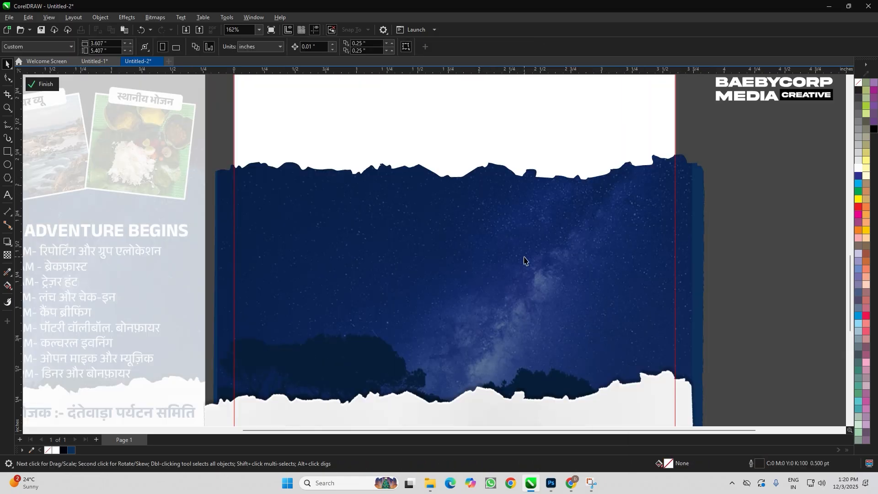
scroll(655, 255, down, 3)
click(655, 255)
scroll(676, 288, down, 2)
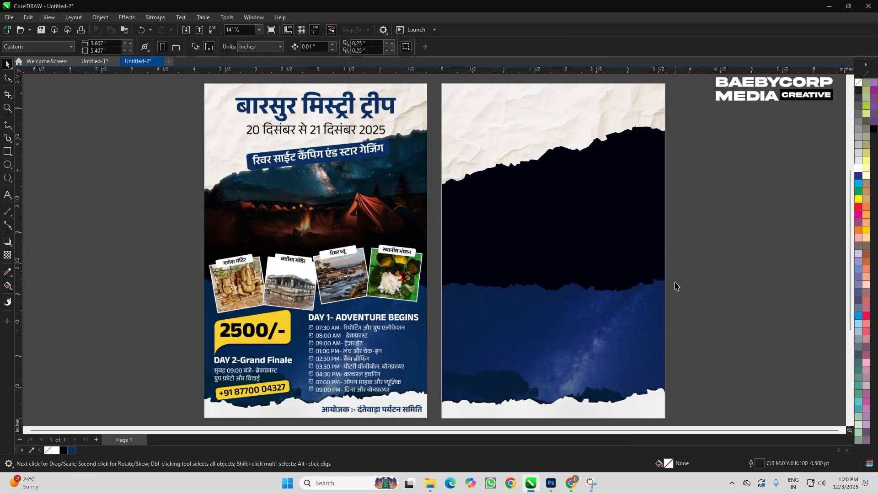
Copy the starry camping image from the Untitled-1 document into Untitled-2 and centre it horizontally on the new poster.
scroll(390, 212, up, 1)
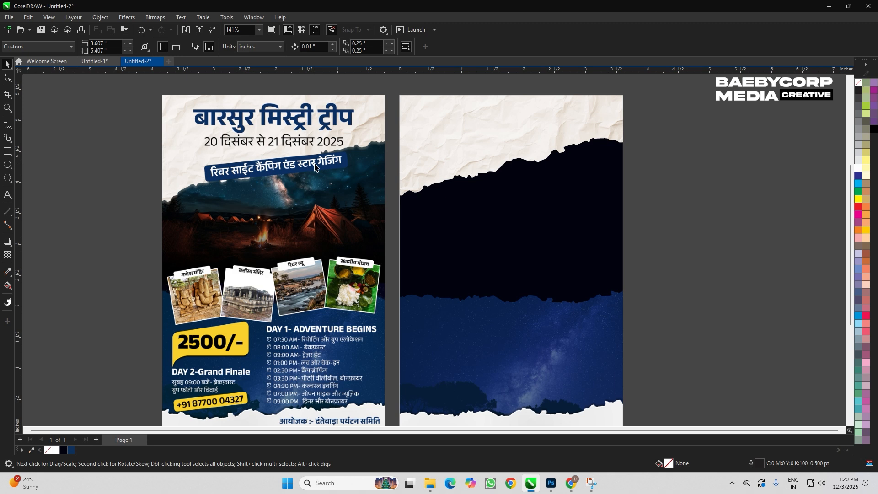
click(90, 61)
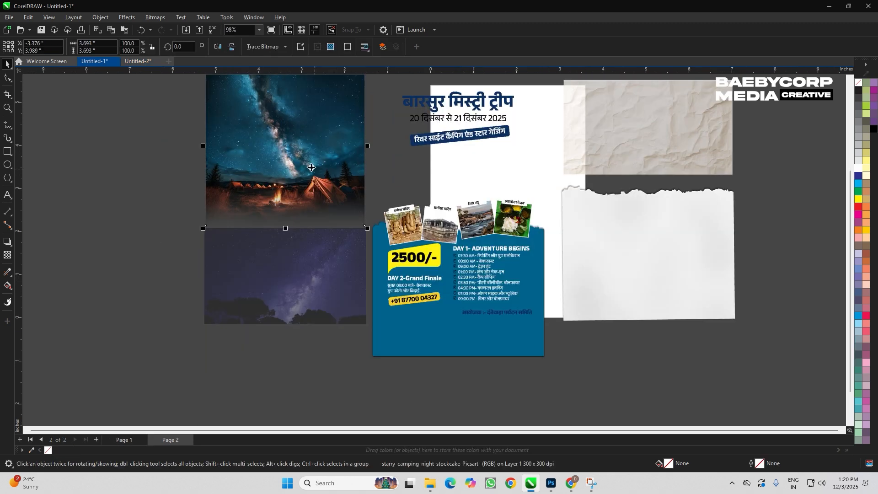
click(141, 60)
key(ctrl+v)
drag(308, 205, 506, 235)
key(c)
key(Escape)
Move the camping image into the poster's PowerClip contents, send it behind the torn-paper layers and finish editing.
scroll(499, 207, up, 3)
key(ctrl+x)
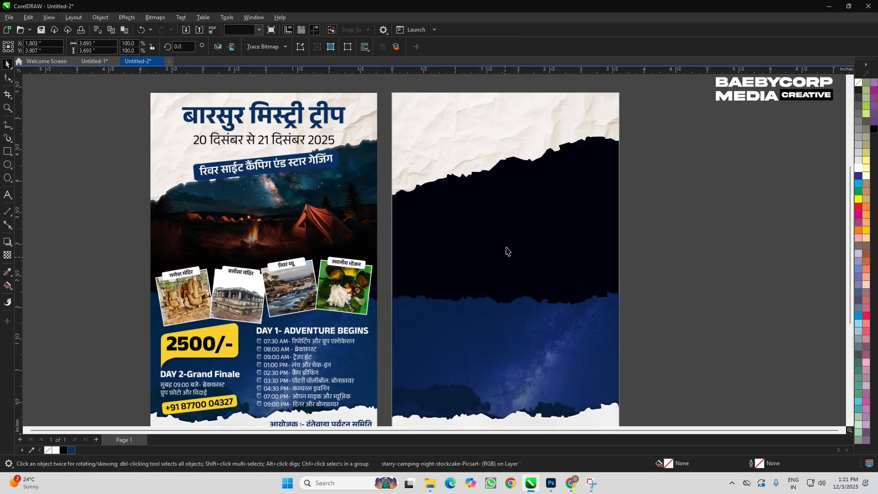
double_click(509, 230)
key(ctrl+v)
key(shift+Page_Down)
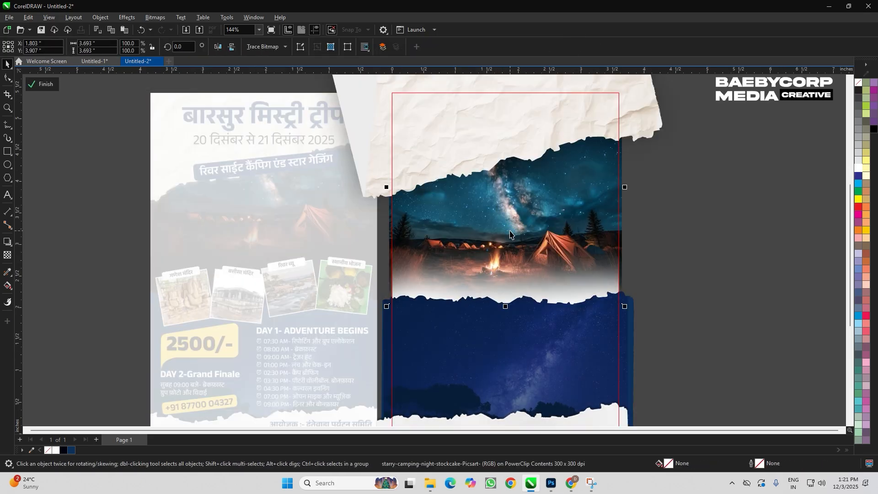
double_click(706, 238)
key(space)
double_click(712, 209)
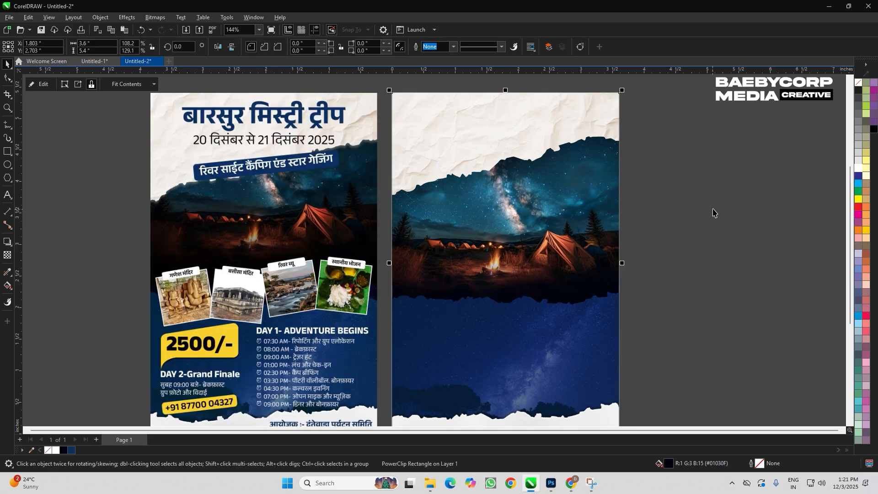
click(692, 224)
key(F4)
key(F9)
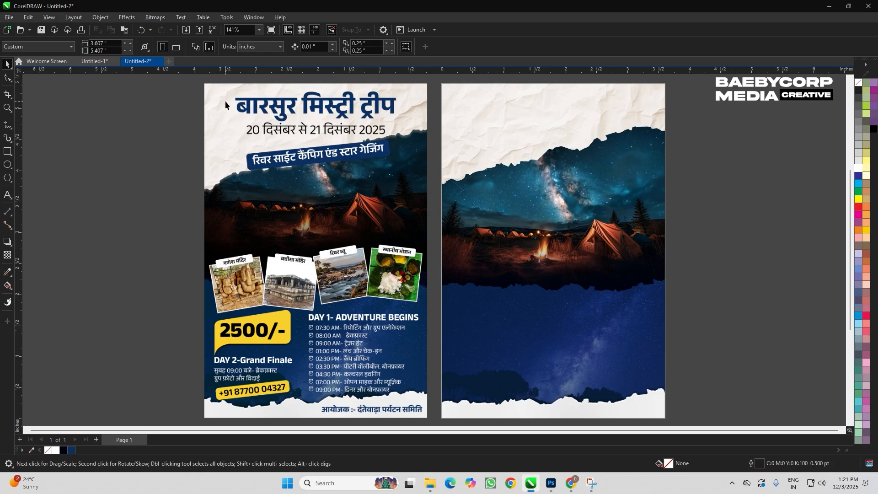
Switch to Chrome, copy the title बारसुर मिस्ट्री ट्रीप from the poster in the Google Search tab and return to CorelDRAW.
key(alt+Tab)
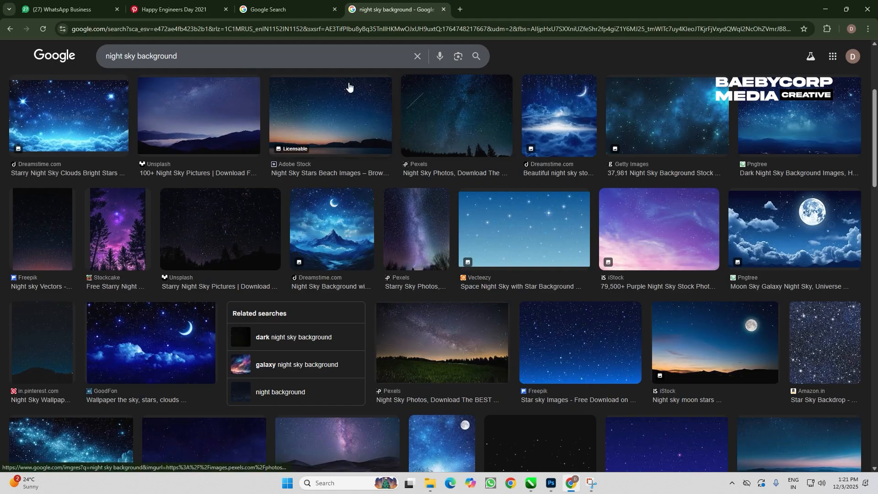
click(270, 3)
click(218, 102)
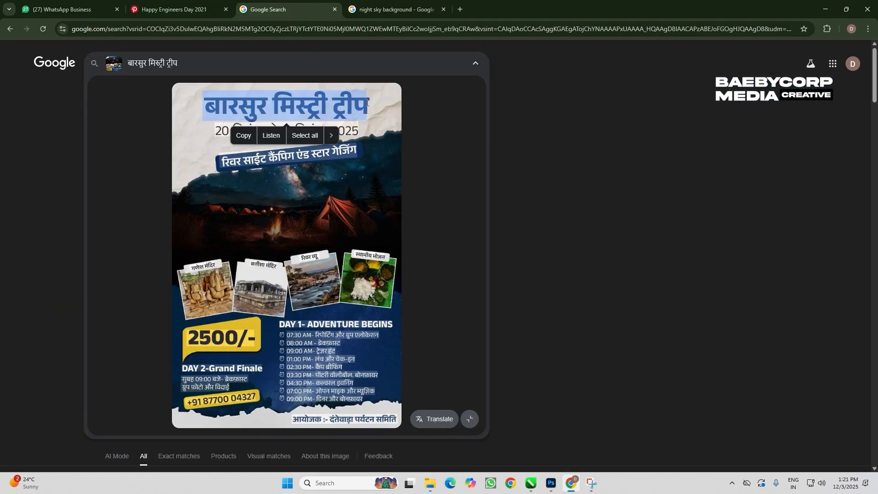
key(alt+Tab)
click(460, 255)
key(alt+Tab)
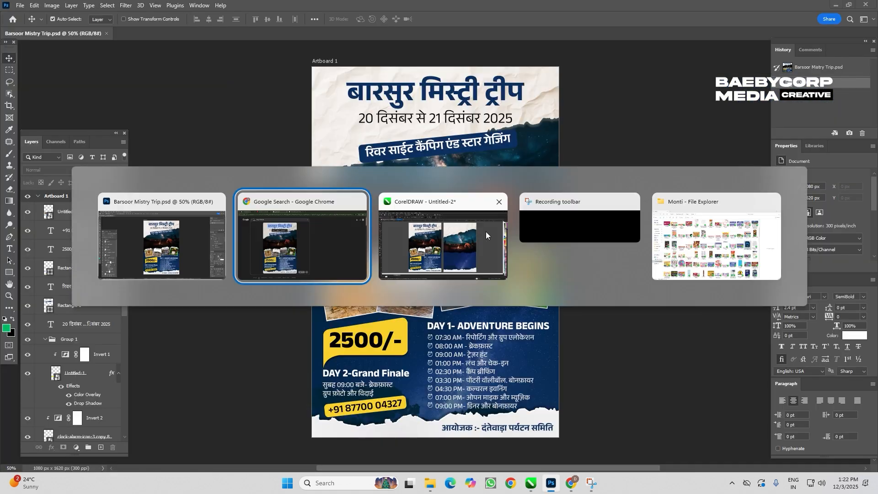
click(446, 247)
Add the title बारसुर मिस्ट्री ट्रीप on the poster's upper paper area in bold Anek Devanagari at 24 pt.
scroll(348, 214, down, 2)
scroll(349, 214, up, 5)
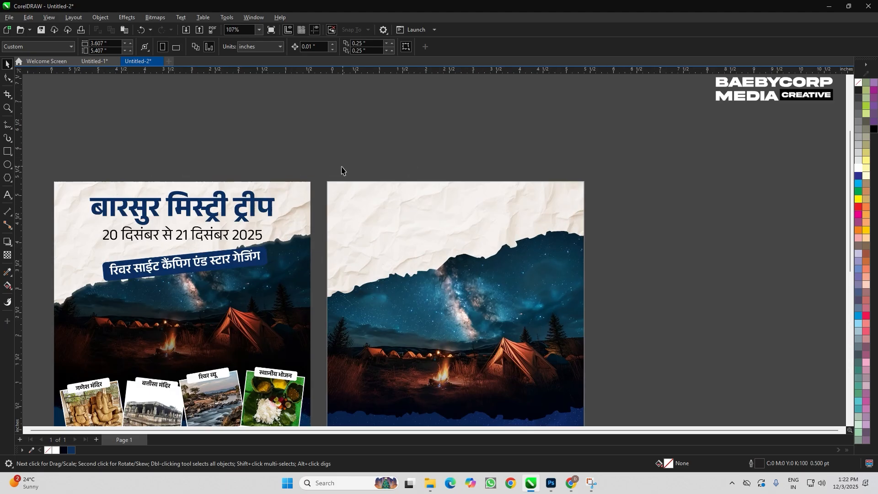
click(388, 227)
text(sdfad)
key(ctrl+space)
click(265, 49)
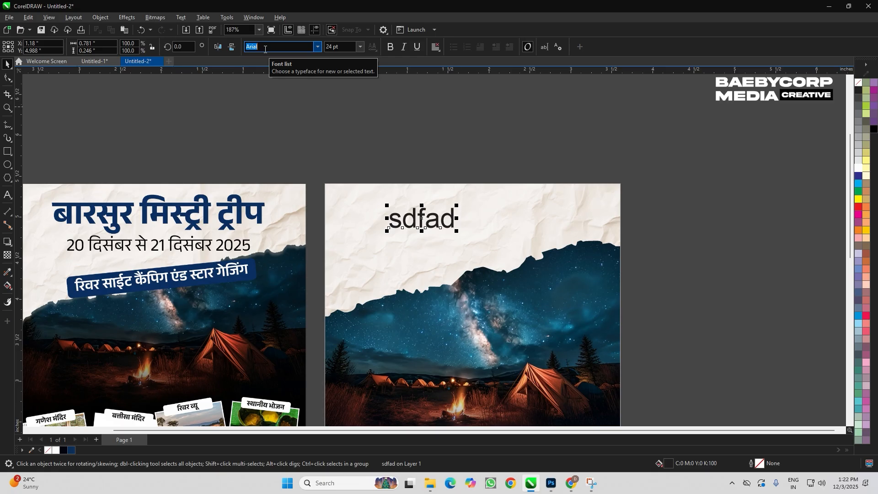
text(Anek Devanagari)
key(Return)
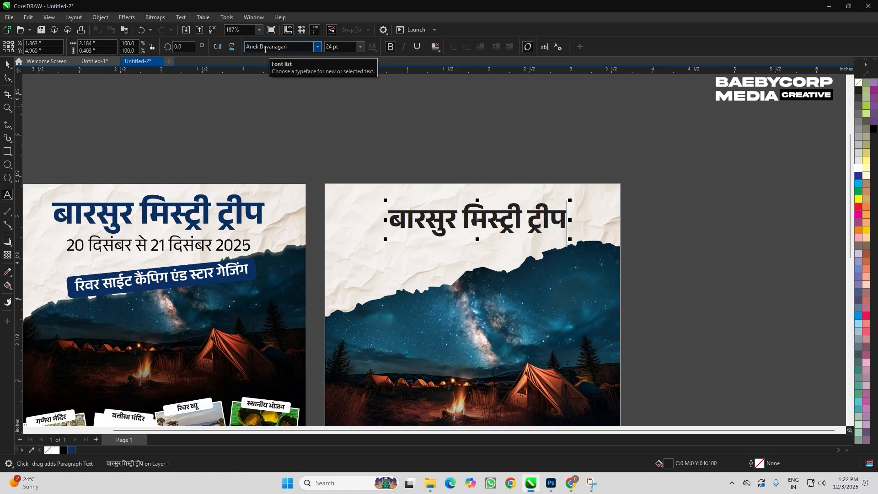
Centre the title horizontally on the poster, enlarge it to about 28.4 pt and position it near the upper edge.
shift+click(418, 282)
key(c)
click(492, 160)
drag(663, 158, 355, 270)
scroll(447, 162, up, 3)
drag(331, 232, 302, 218)
drag(503, 248, 503, 234)
Colour the title with the navy #0A3061 used for the reference poster's title.
scroll(504, 233, down, 2)
scroll(461, 232, up, 2)
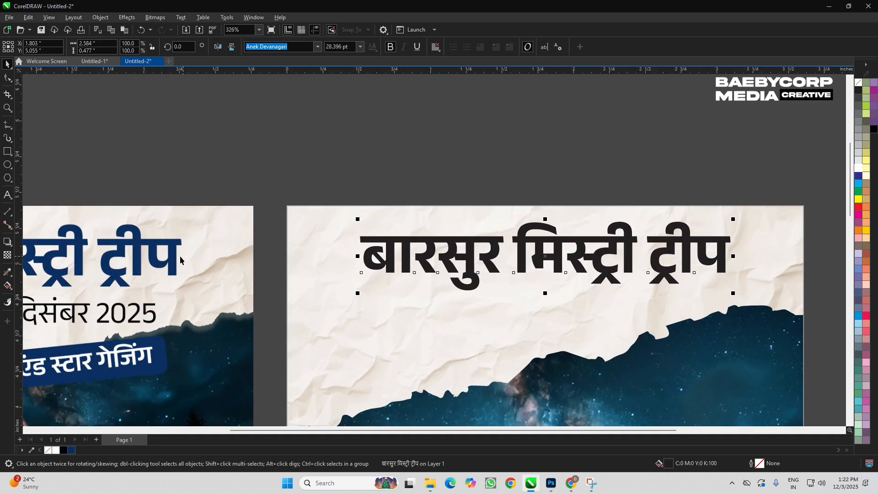
click(447, 152)
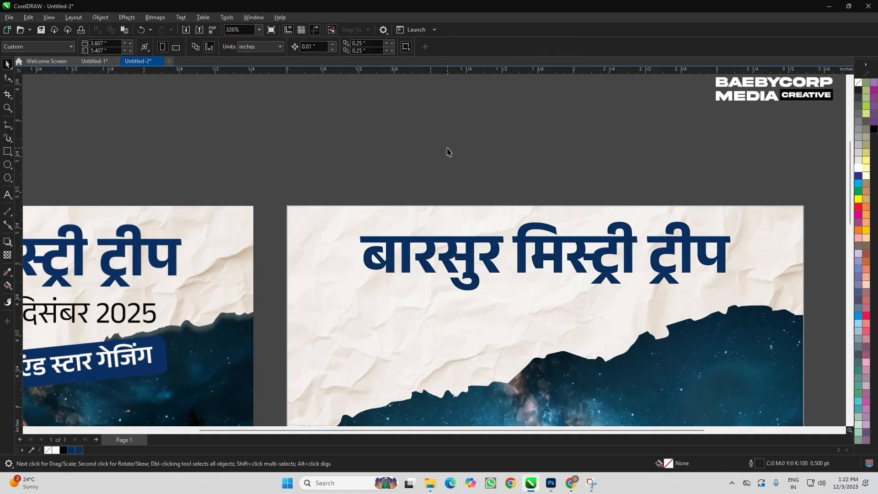
scroll(447, 152, down, 2)
scroll(572, 269, up, 2)
click(573, 269)
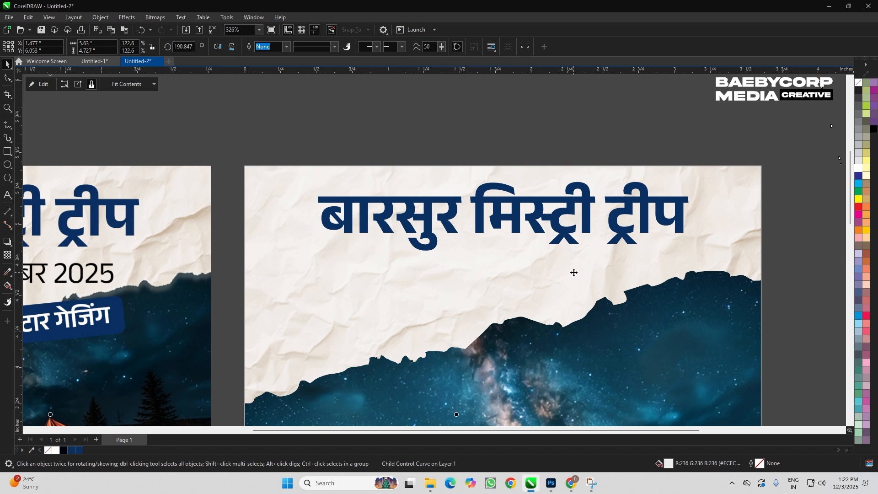
scroll(518, 261, down, 3)
key(Escape)
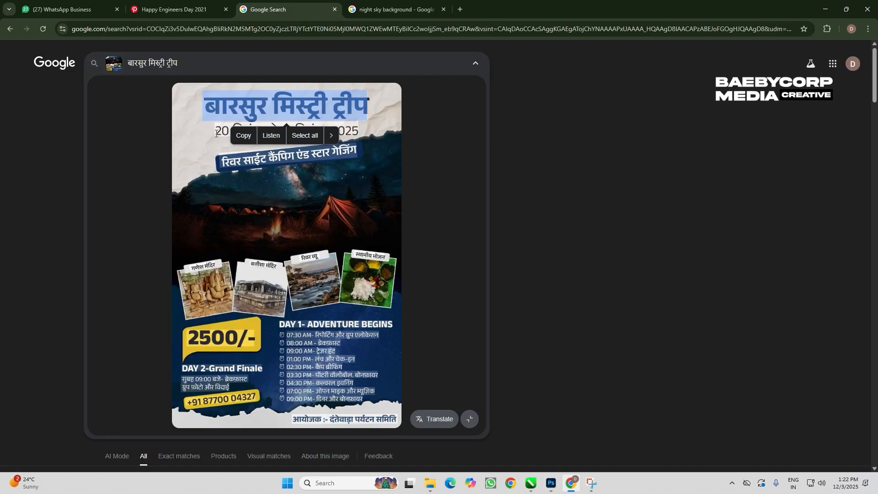
Switch to Chrome, copy the date line 20 दिसंबर से 21 दिसंबर 2025 from the poster image and return to CorelDRAW.
drag(217, 133, 359, 132)
key(alt+Tab)
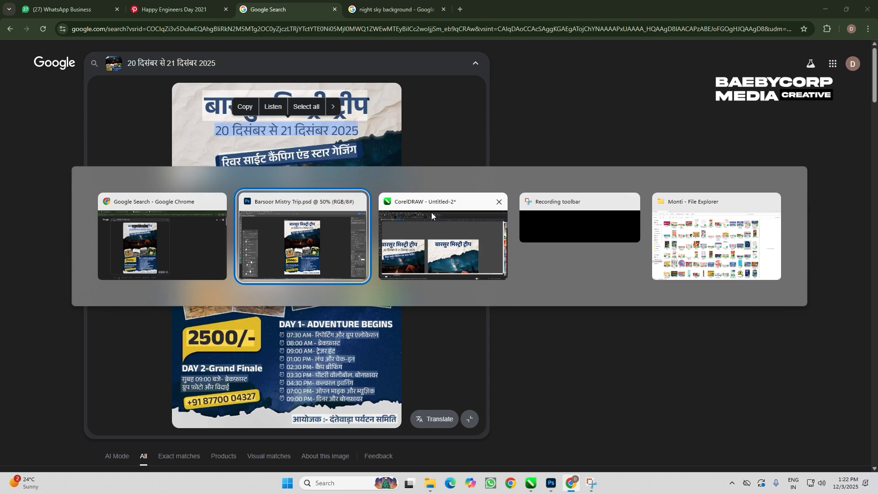
click(430, 249)
Replace the text of the duplicated title below the main title with 20 दिसंबर से 21 दिसंबर 2025.
key(ctrl+v)
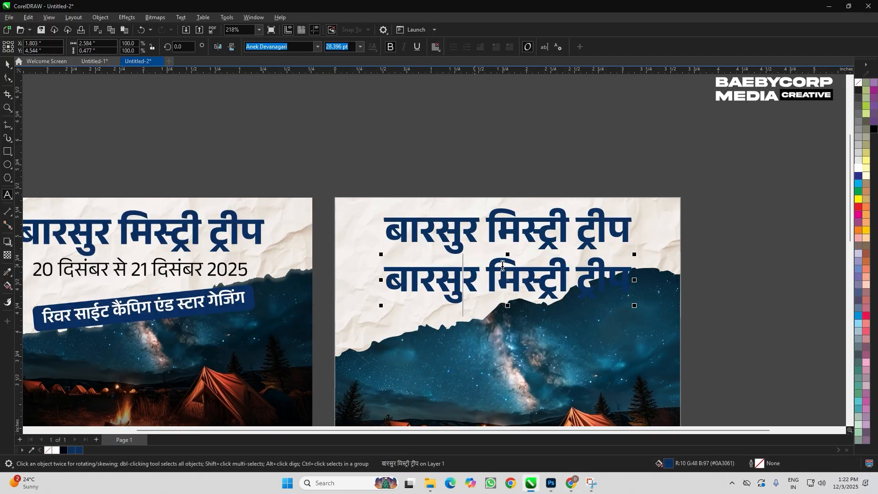
key(ctrl+a)
key(ctrl+v)
key(ctrl+space)
Shrink the date line to about 11.6 pt and centre it on the poster beneath the title.
drag(809, 297, 555, 288)
shift+click(582, 259)
key(c)
click(747, 254)
click(503, 268)
Remove the bold style from the date line and fill it with black.
scroll(468, 288, up, 3)
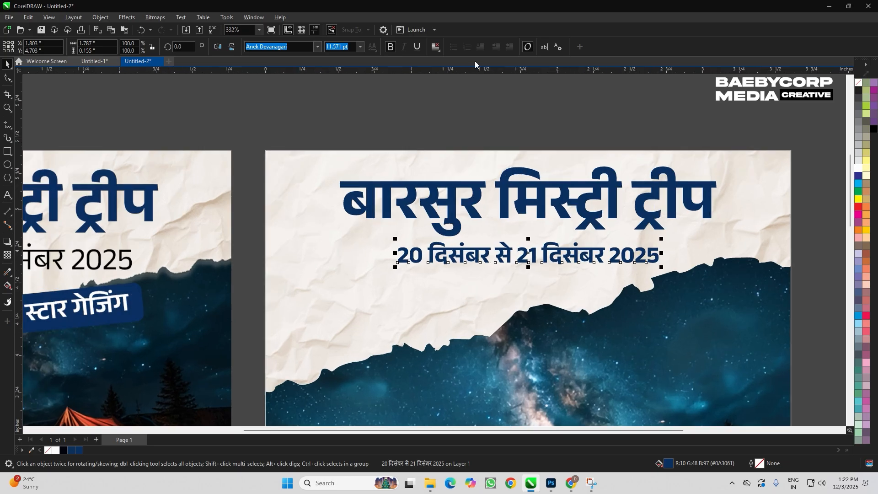
scroll(455, 76, down, 1)
scroll(415, 155, up, 1)
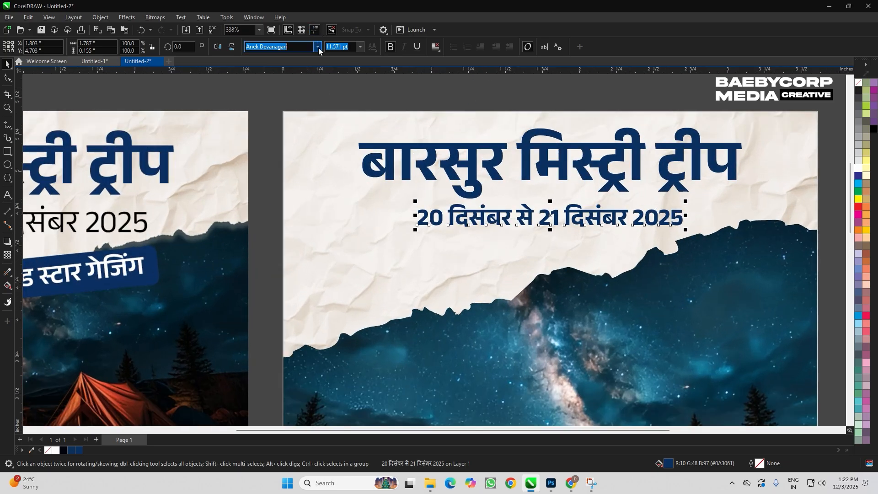
click(390, 46)
scroll(392, 108, down, 2)
drag(759, 161, 234, 269)
click(875, 131)
scroll(739, 194, down, 2)
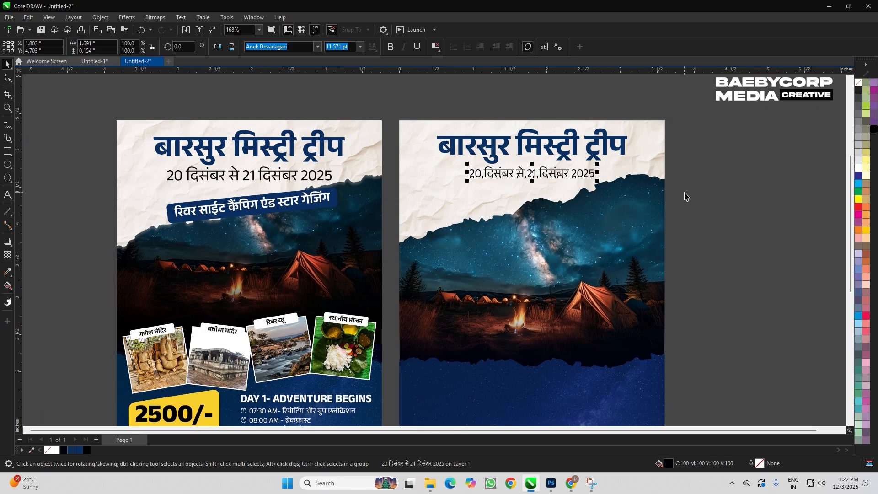
click(739, 194)
Draw a rectangle about 2.42 by 0.27 in below the date line and round its corners to about 0.069 in.
scroll(113, 255, up, 3)
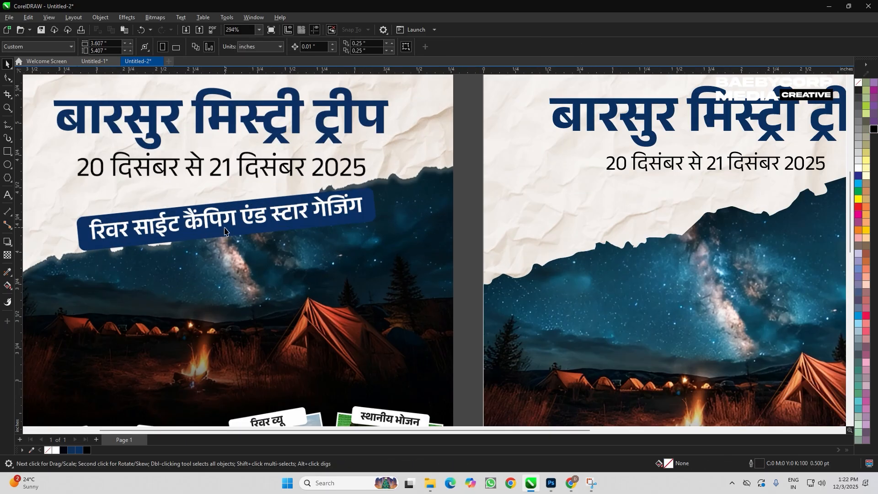
scroll(253, 227, down, 1)
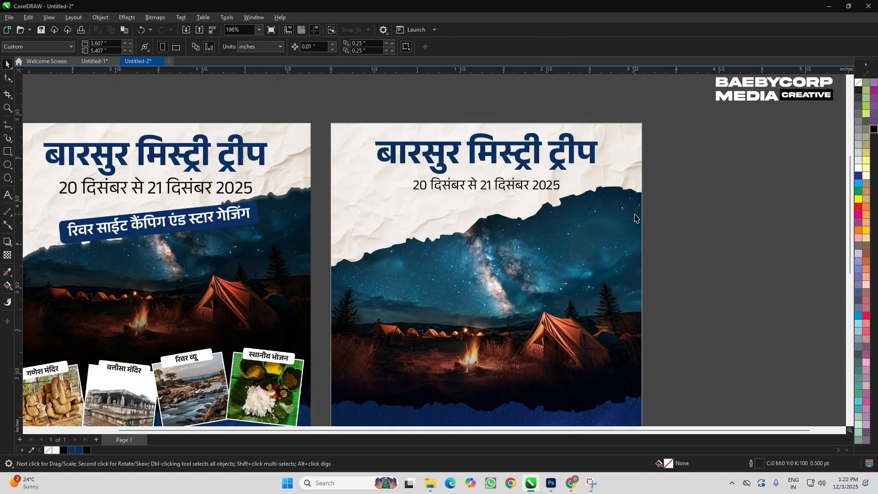
key(F6)
drag(390, 212, 600, 238)
key(space)
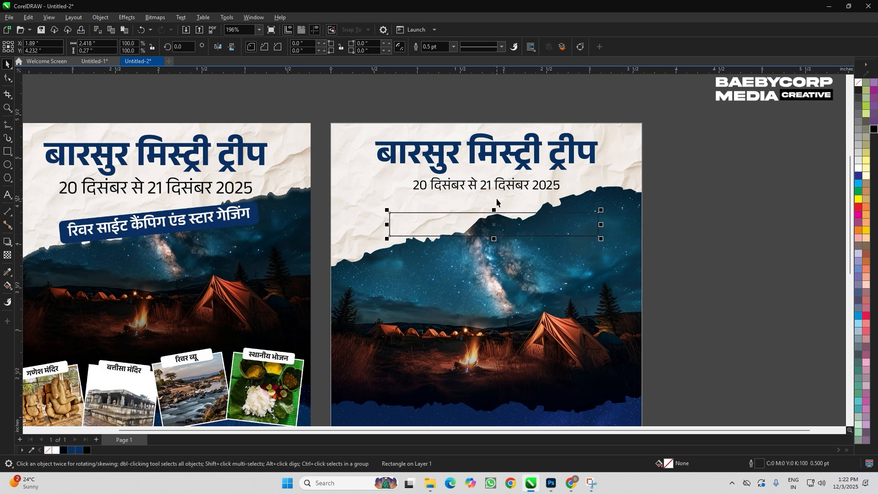
key(F10)
drag(391, 213, 397, 215)
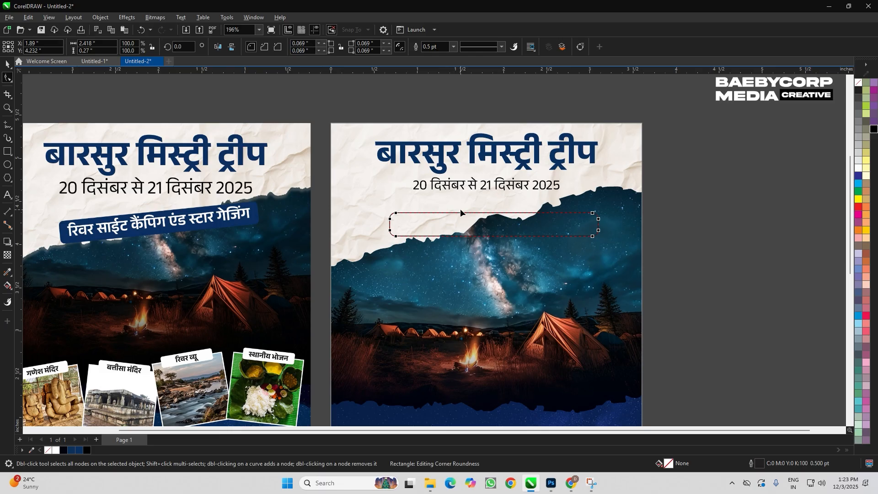
key(space)
Fill the rounded rectangle with the title's navy #0A3061 and remove its outline.
scroll(451, 149, up, 2)
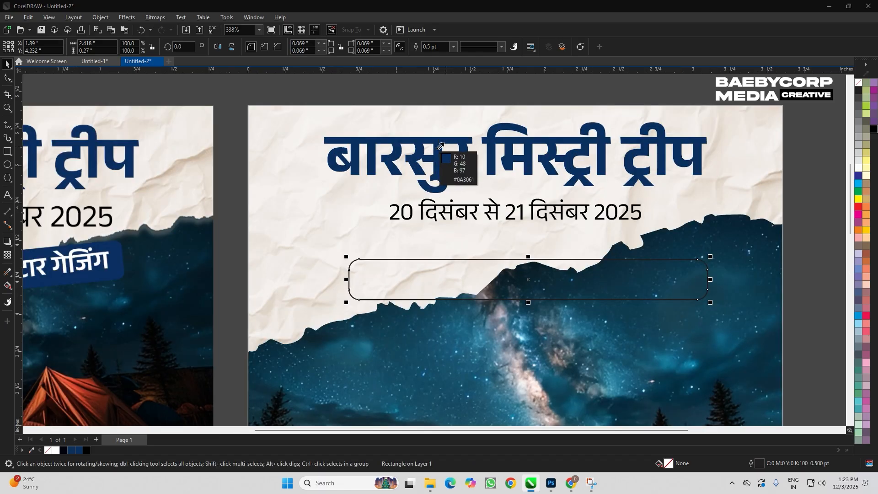
click(438, 149)
scroll(469, 167, down, 2)
scroll(470, 168, up, 1)
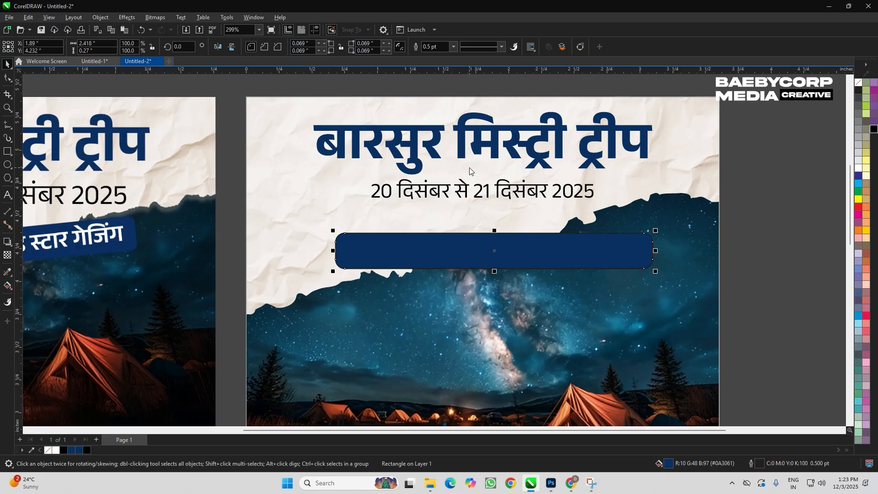
scroll(469, 167, down, 3)
key(Escape)
scroll(446, 223, up, 1)
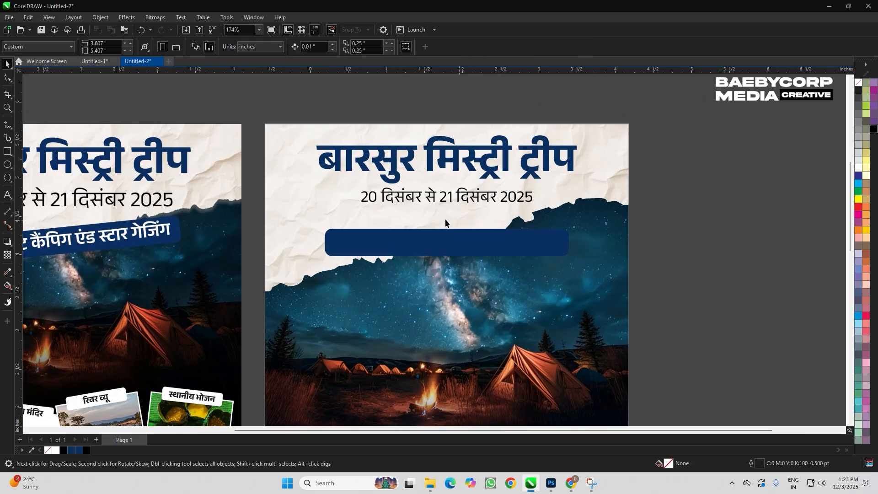
Rotate the navy rounded rectangle slightly counterclockwise, move it up closer to the date line and centre it horizontally on the poster.
scroll(445, 223, up, 1)
click(532, 241)
click(546, 244)
drag(590, 227, 586, 208)
click(685, 216)
drag(455, 252, 453, 242)
shift+click(472, 282)
key(c)
click(724, 249)
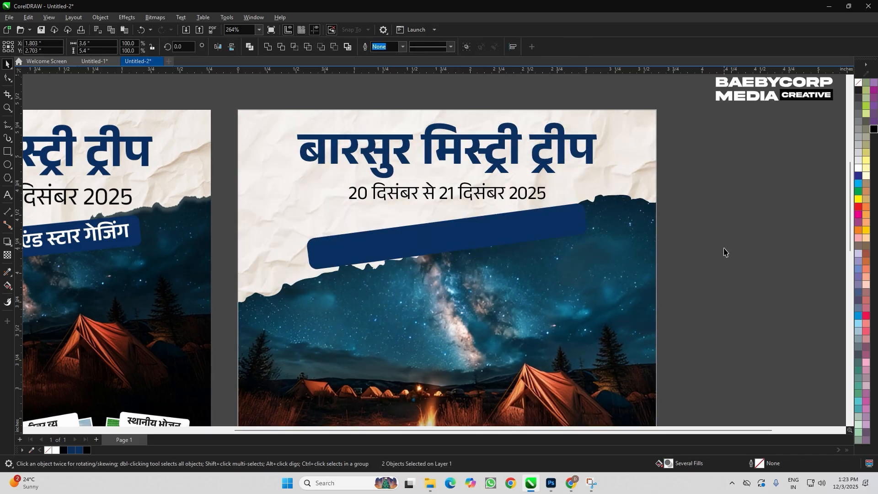
Duplicate the title onto the navy banner and replace its text with the tagline "रिवर साईट कैंपिंग एंड स्टार गेजिंग" from the browser reference.
key(alt+Tab)
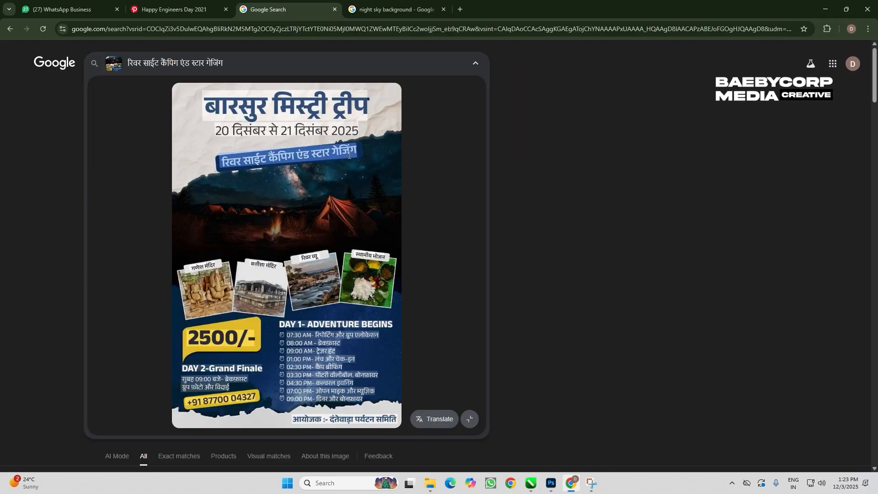
key(alt+Tab)
drag(427, 137, 436, 226)
right_click(436, 226)
double_click(435, 226)
key(ctrl+a)
text(रिवर साईट कैंपिंग एंड स्टार गेजिंग)
key(ctrl+space)
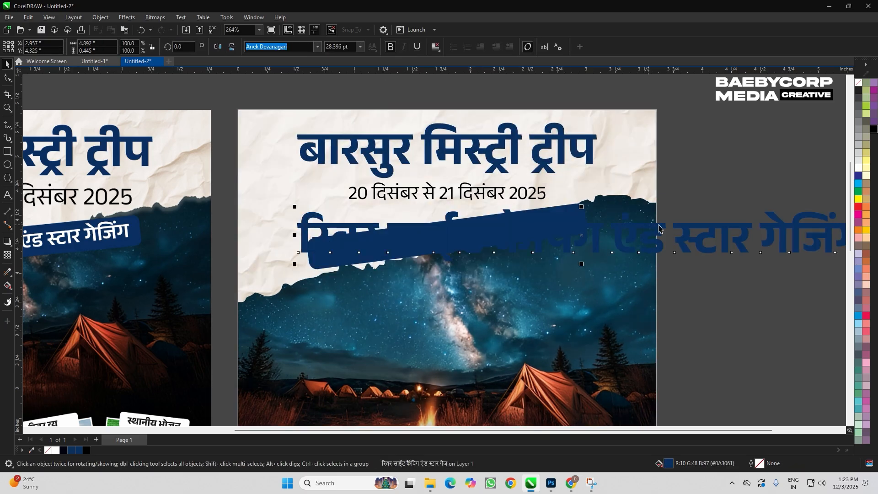
Shrink the tagline to about 1.71 in wide, fill it with white and centre it on the navy banner.
scroll(716, 186, down, 1)
drag(729, 259, 401, 227)
shift+click(446, 227)
key(c)
key(e)
scroll(360, 237, up, 3)
Copy the navy banner's rotation angle and apply it to the tagline so both tilt equally.
click(475, 214)
click(183, 46)
key(ctrl+c)
click(681, 219)
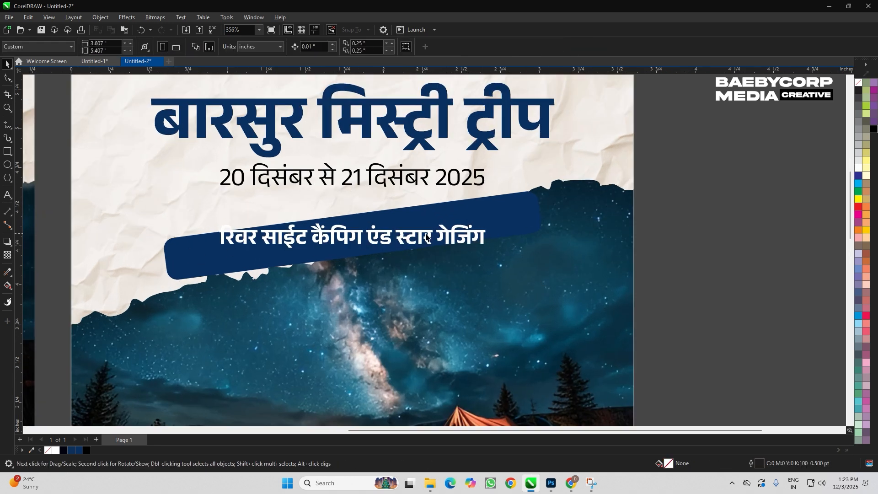
click(350, 236)
click(335, 241)
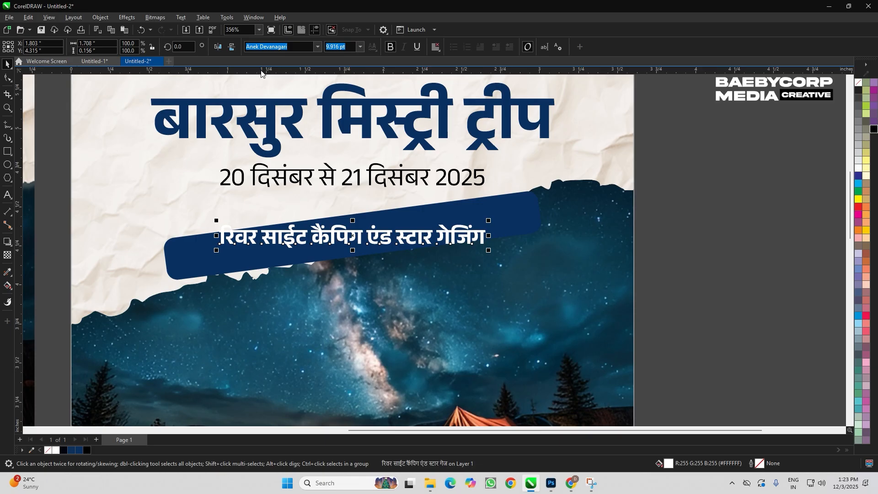
click(183, 46)
key(ctrl+v)
key(Return)
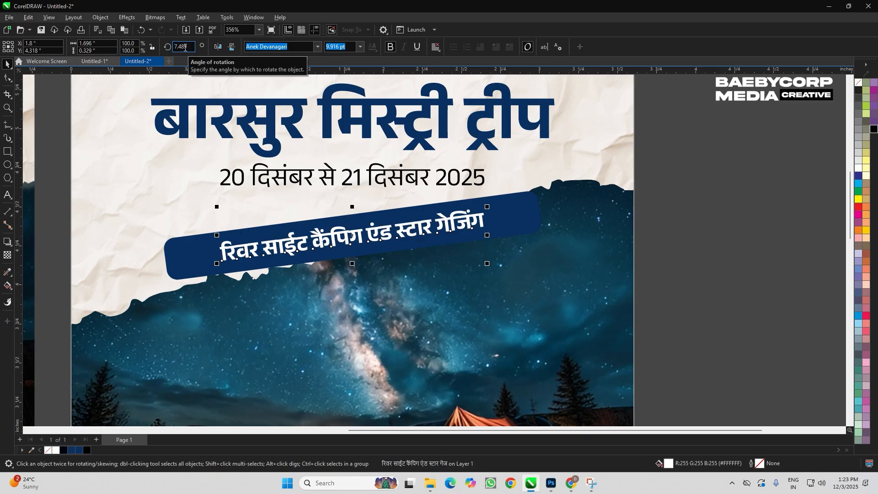
click(612, 213)
click(652, 214)
Enlarge the tilted tagline to fill most of the navy banner and centre it on the banner.
scroll(488, 221, up, 1)
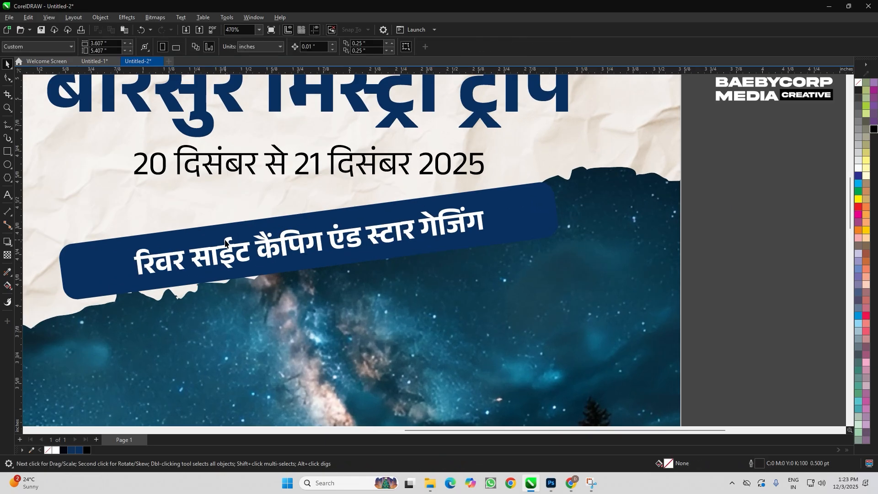
click(168, 259)
drag(130, 277, 92, 301)
shift+click(306, 215)
scroll(645, 146, down, 2)
click(747, 159)
scroll(641, 206, down, 2)
scroll(629, 268, up, 1)
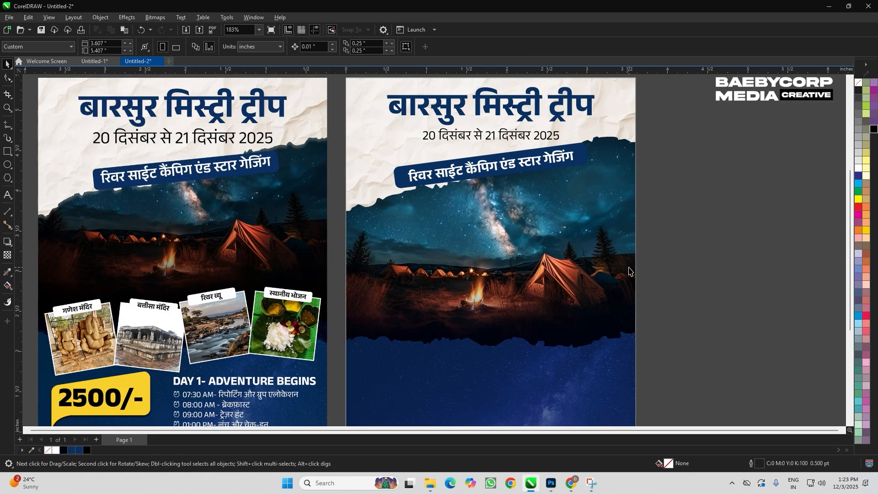
Copy the heading "DAY 1- ADVENTURE BEGINS" from the reference image in the browser and return to CorelDRAW.
scroll(630, 272, down, 4)
scroll(512, 343, up, 1)
scroll(340, 297, up, 2)
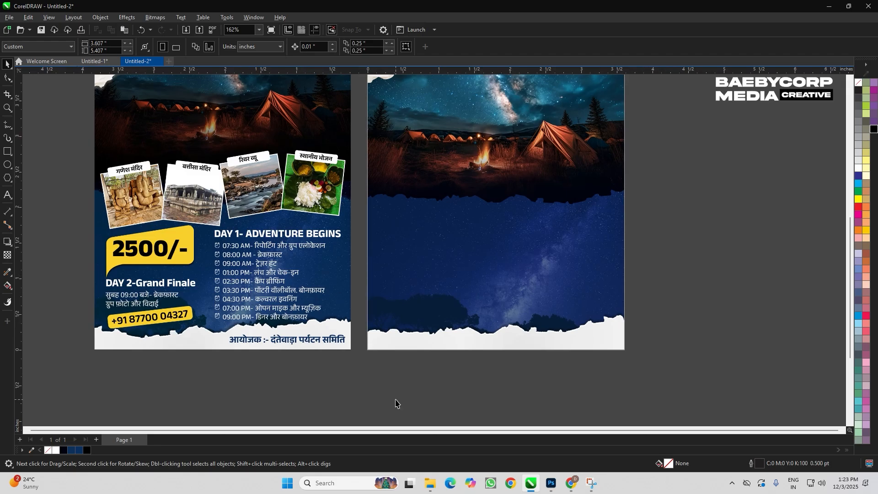
key(alt+Tab)
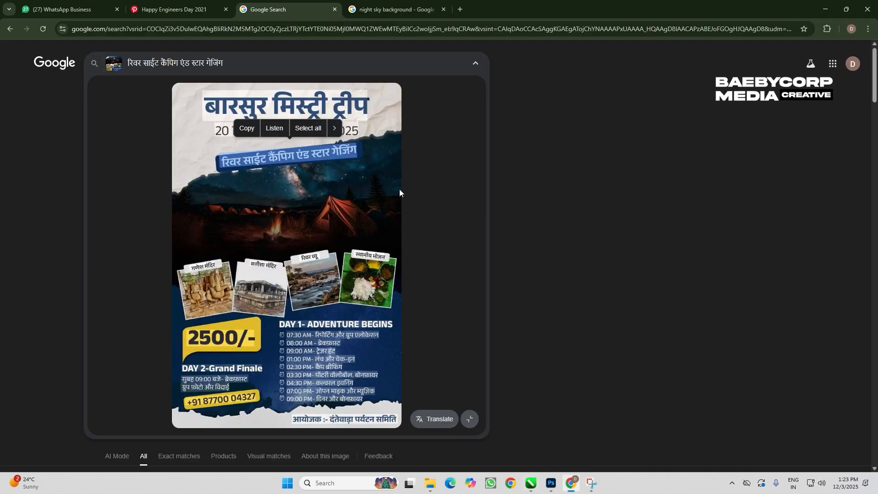
drag(303, 315, 407, 323)
key(ctrl+c)
key(alt+Tab)
key(alt+Tab)
key(Escape)
scroll(398, 222, up, 3)
scroll(422, 92, down, 2)
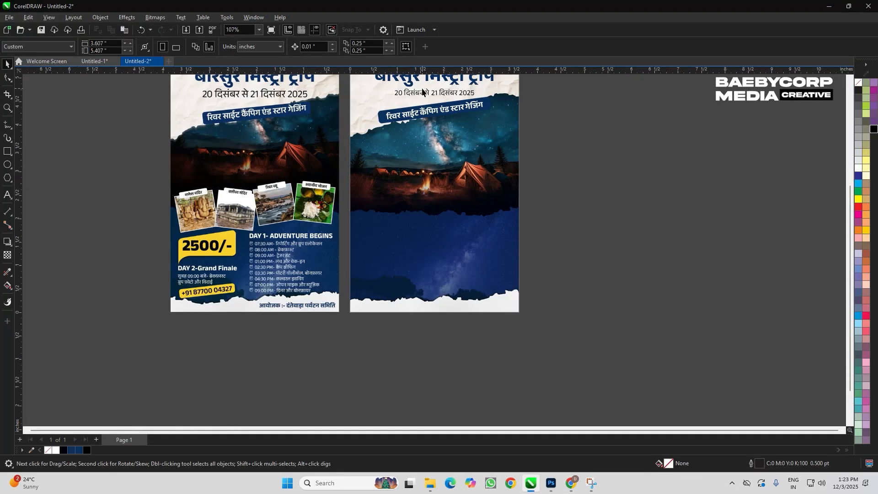
Duplicate the title into the lower blue area, shrink it to about 1.03 in wide and fill it with white.
drag(412, 79, 456, 204)
scroll(456, 205, up, 3)
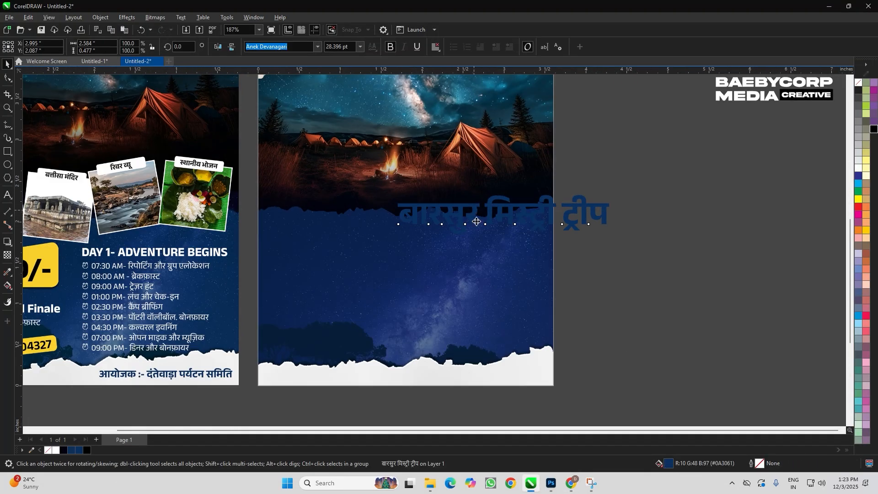
drag(615, 272, 489, 267)
scroll(453, 247, up, 1)
scroll(466, 237, down, 1)
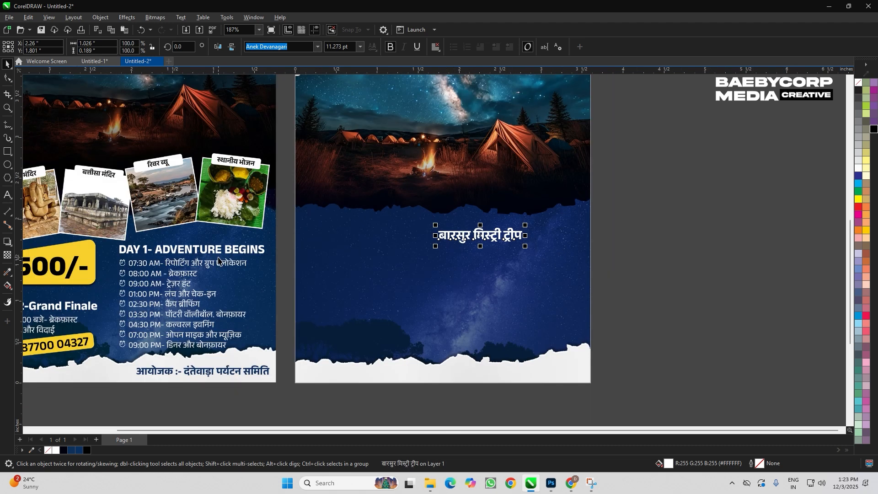
Replace the duplicated title's text with "DAY 1- ADVENTURE BEGINS".
double_click(466, 237)
key(ctrl+a)
key(ctrl+v)
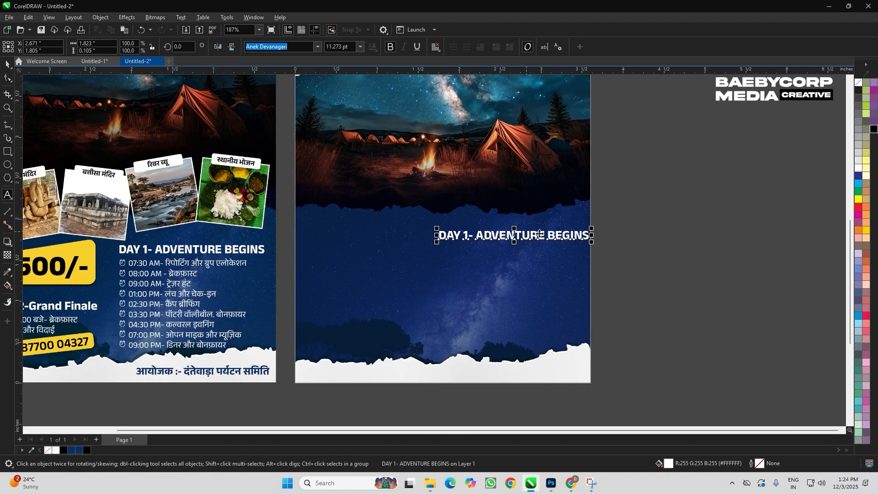
Scale the Day 1 heading to about 1.66 in wide and move it slightly down in the blue area.
scroll(591, 236, up, 2)
drag(599, 240, 578, 245)
scroll(500, 236, down, 2)
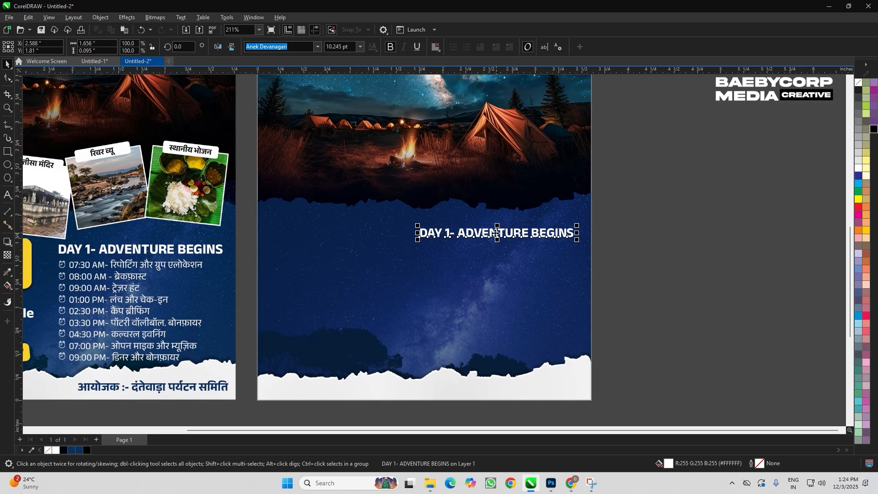
scroll(498, 233, up, 1)
drag(469, 233, 471, 245)
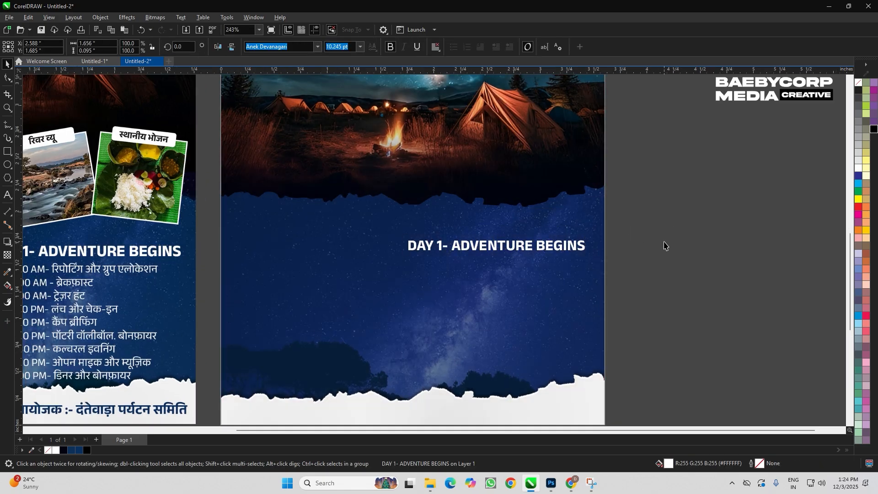
click(665, 246)
scroll(664, 246, down, 1)
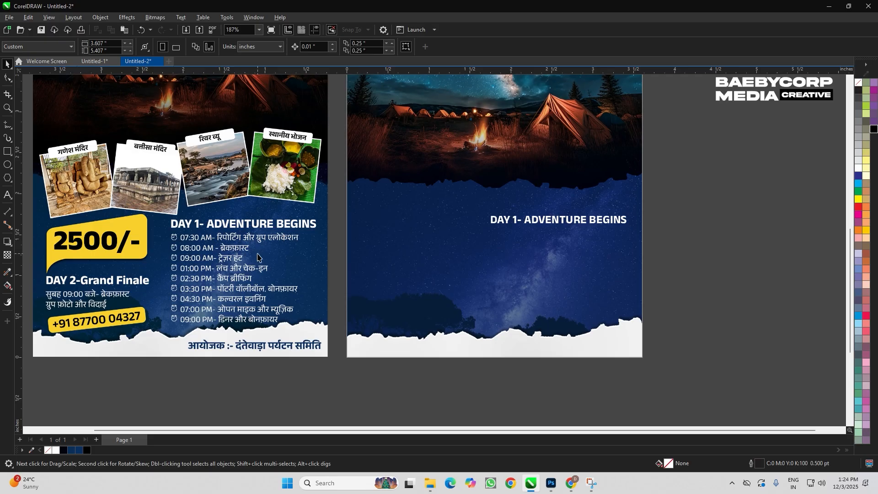
Copy the nine Day 1 schedule lines from the reference image in the browser and return to CorelDRAW.
key(alt+Tab)
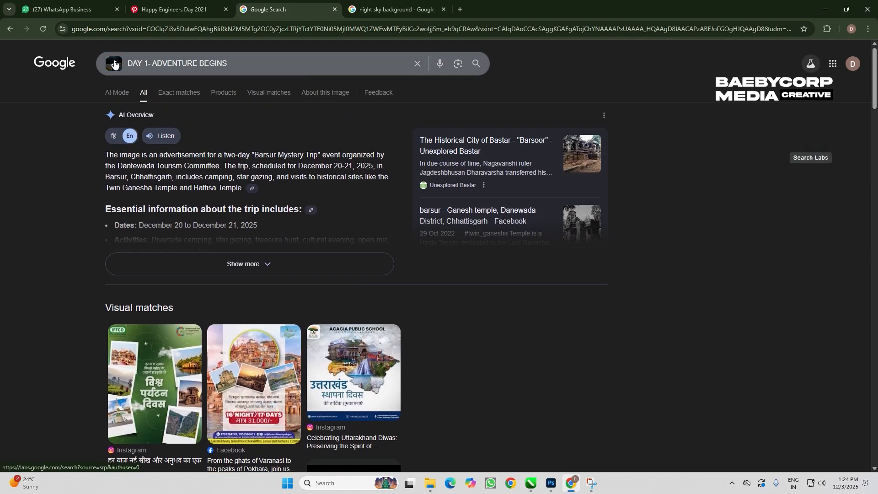
click(114, 64)
click(469, 266)
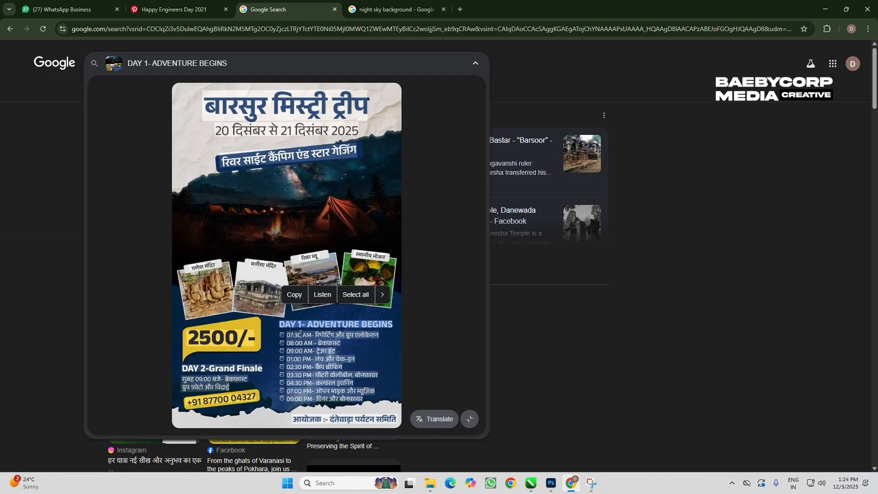
drag(300, 333, 371, 403)
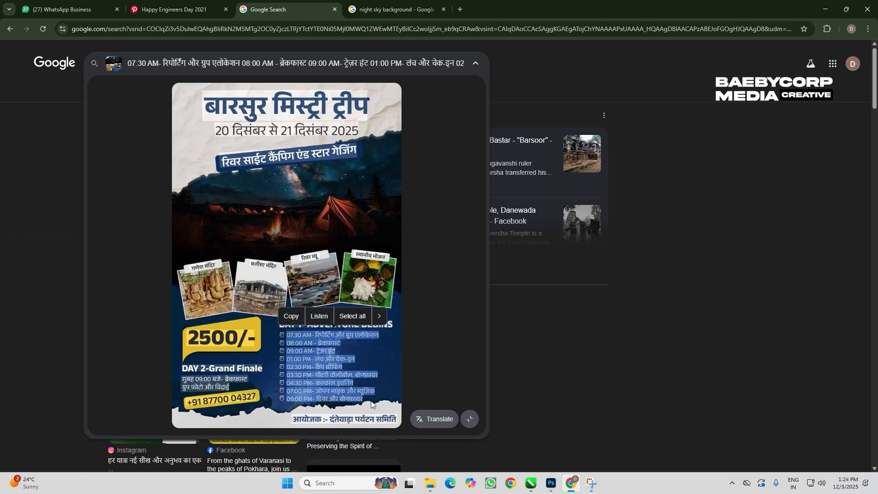
key(alt+Tab)
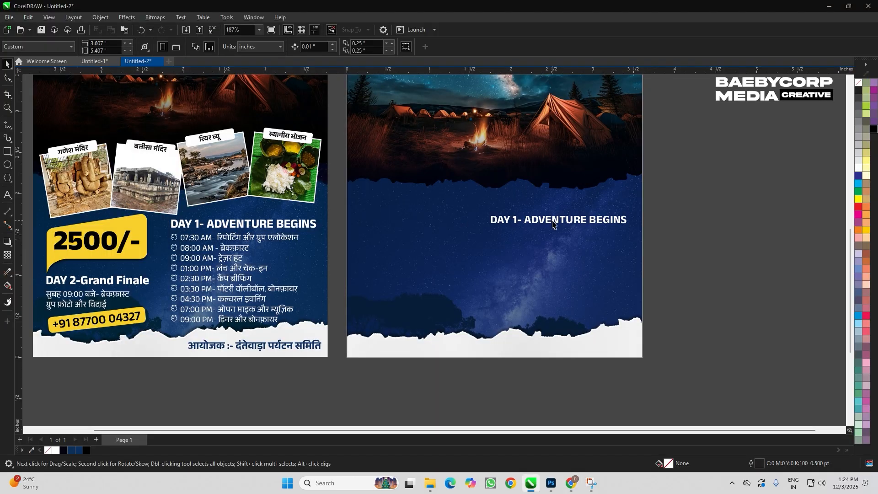
Duplicate the date line below the Day 1 heading, aligned to its start, and fill the copy with white.
scroll(526, 223, up, 2)
scroll(457, 256, down, 4)
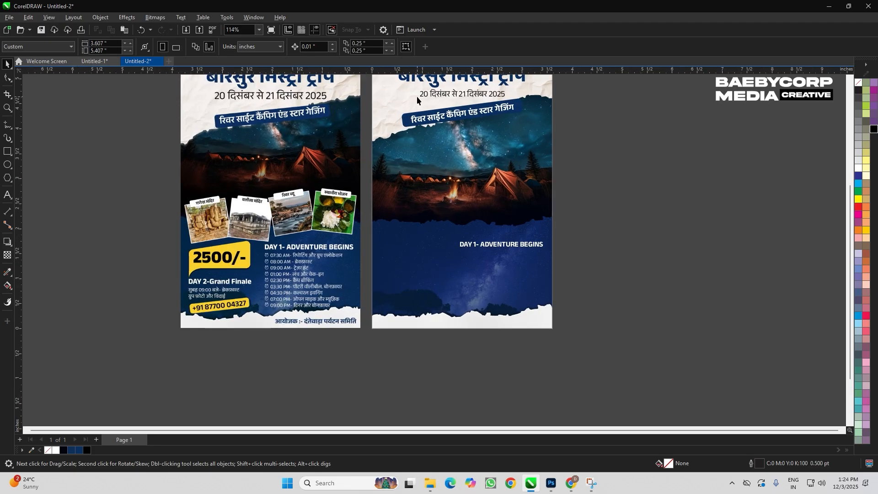
drag(431, 95, 417, 259)
scroll(505, 258, up, 1)
scroll(504, 257, up, 3)
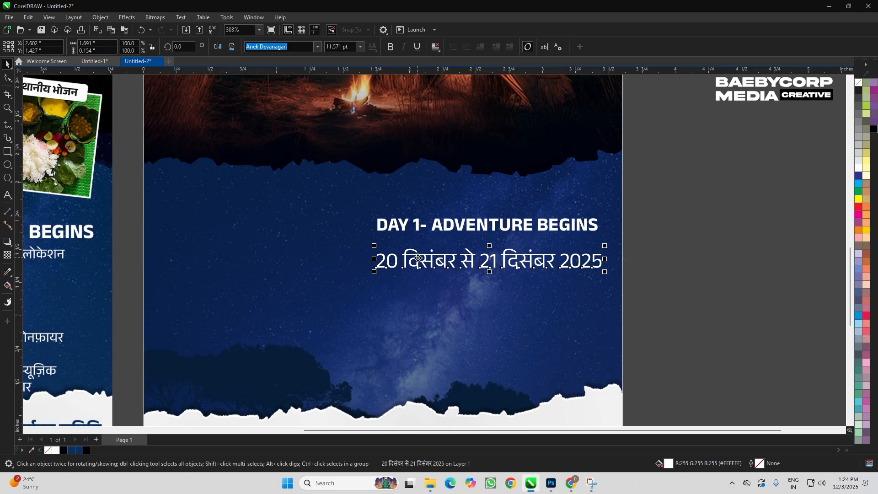
Replace the duplicated date text with the schedule from "07:30 AM- रिपोर्टिंग और ग्रुप एलोकेशन" to "09:00 PM- डिनर और बोनफ़ायर".
double_click(417, 258)
key(ctrl+a)
text(07:30 AM- रिपोर्टिंग और ग्रुप एलोकेशन 08:00 AM - ब्रेकफ़ास्ट 09:00 AM- ट्रेज़र हंट 01:00 PM- लंच और चेक-इन 02:30 PM- कैंप ब्रीफिंग 03:30 PM- पॉटरी वॉलीबॉल, बोनफ़ायर 04:30 PM- कल्चरल इवनिंग 07:00 PM- ओपन माइक और म्यूज़िक 09:00 PM- डिनर और बोनफ़ायर)
key(ctrl+space)
scroll(616, 243, down, 2)
scroll(584, 298, up, 2)
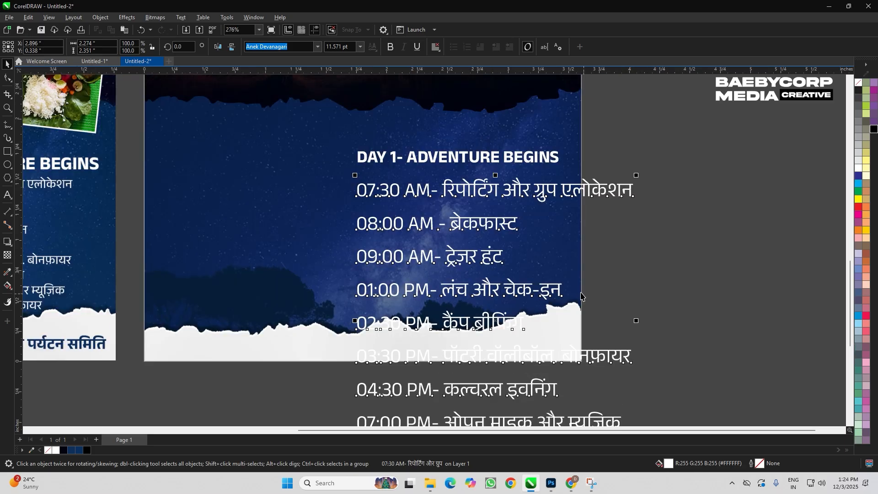
Tighten the line spacing of the schedule text with the Shape tool.
key(F10)
scroll(366, 396, down, 2)
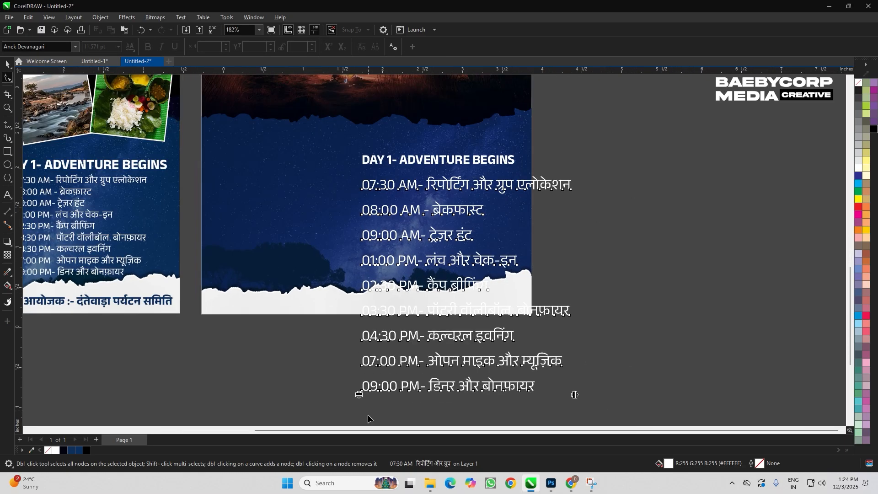
drag(365, 393, 365, 358)
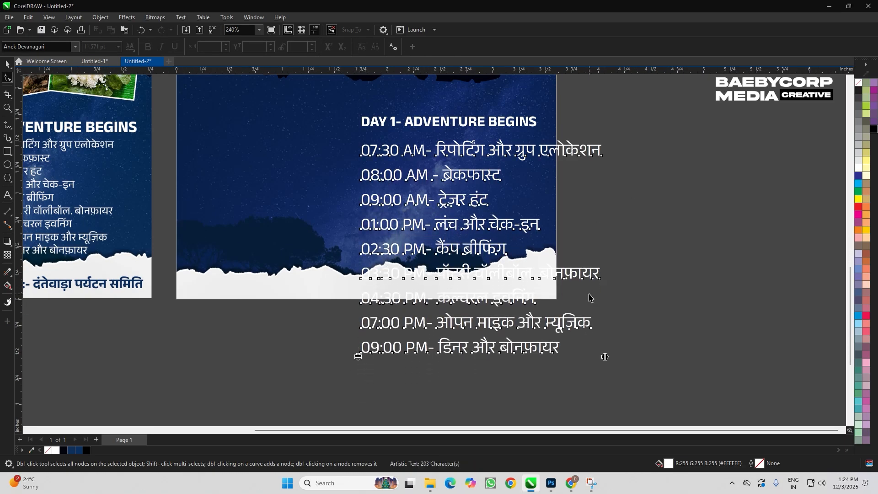
Shrink the schedule to about 1.12 by 0.99 in and place it close beneath the Day 1 heading, indented from its start.
key(space)
drag(605, 360, 480, 244)
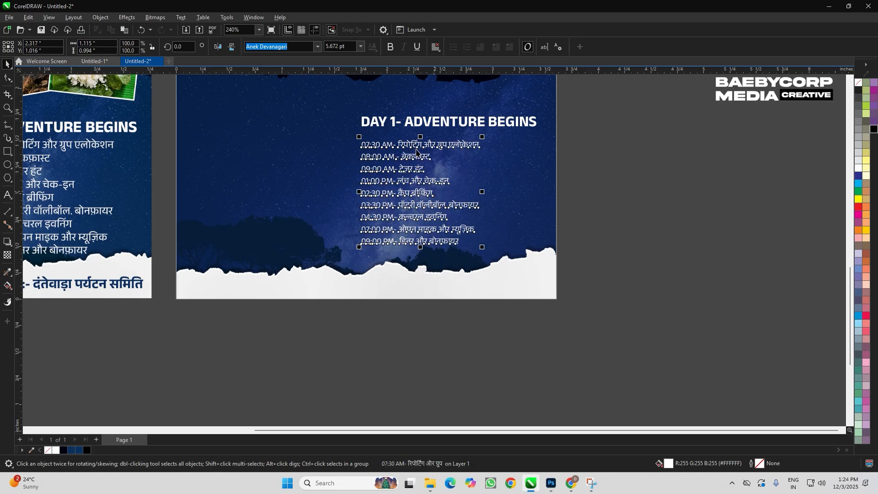
scroll(403, 158, up, 3)
drag(403, 160, 411, 146)
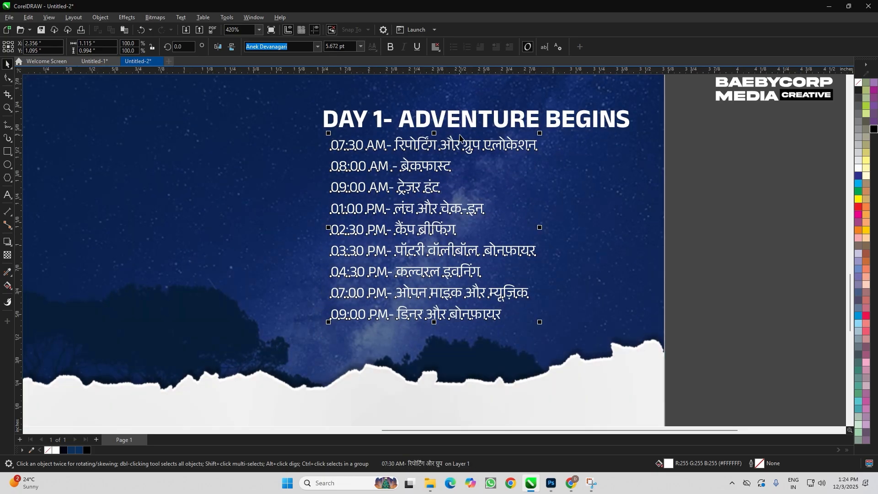
scroll(460, 134, down, 3)
scroll(603, 181, up, 1)
drag(603, 176, 636, 175)
scroll(555, 162, up, 3)
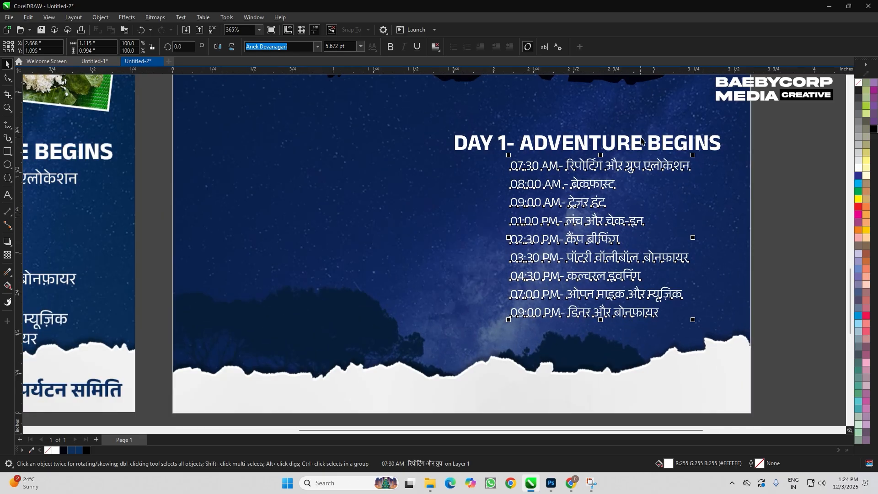
Change the schedule text's font to Anek Devanagari SemiBold.
scroll(652, 176, up, 3)
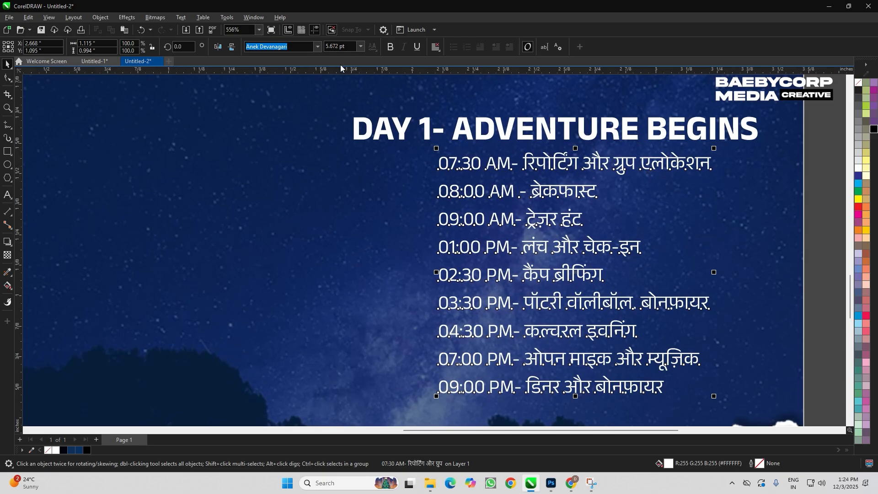
click(318, 46)
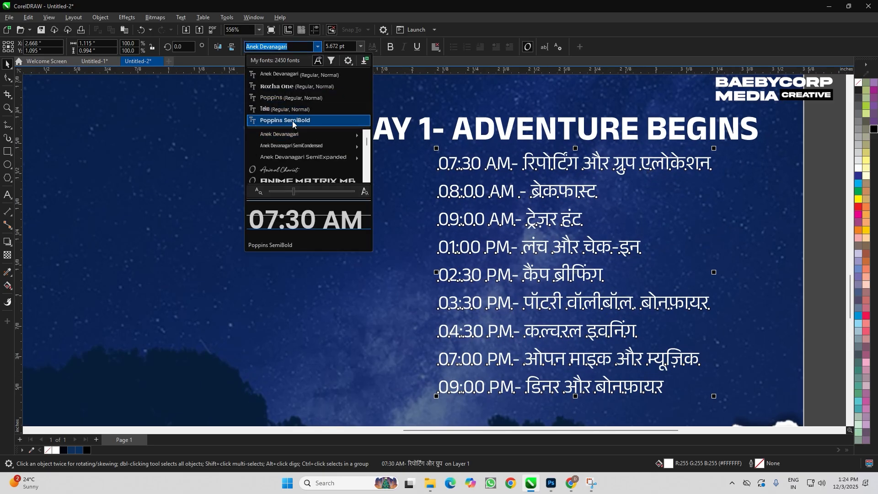
mouse_move(292, 134)
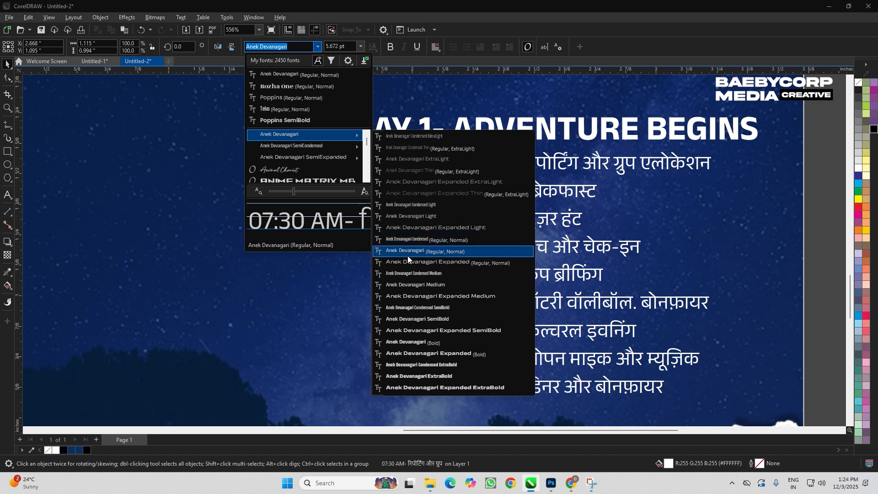
click(408, 317)
scroll(510, 210, down, 3)
scroll(94, 220, up, 1)
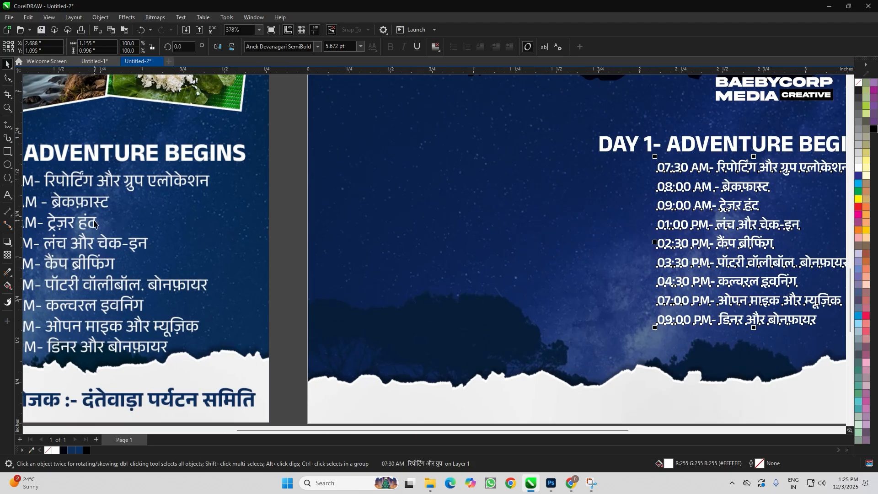
Stretch the schedule text vertically to about 1.03 in high, keeping its width, and deselect it.
scroll(412, 256, down, 1)
scroll(566, 299, up, 3)
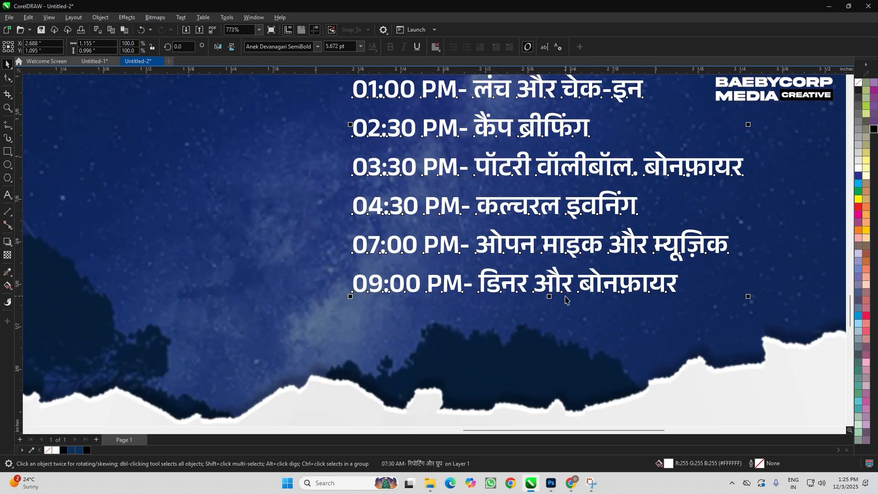
scroll(549, 299, down, 2)
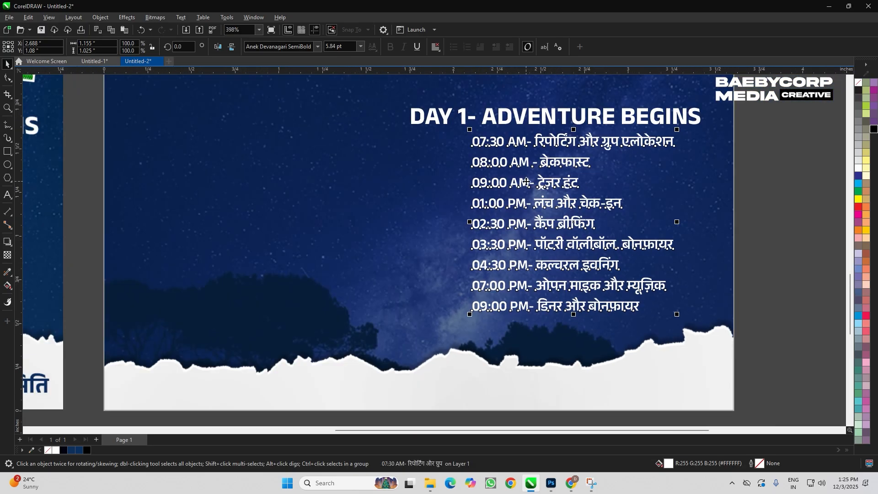
scroll(636, 238, down, 2)
click(747, 185)
scroll(587, 180, up, 1)
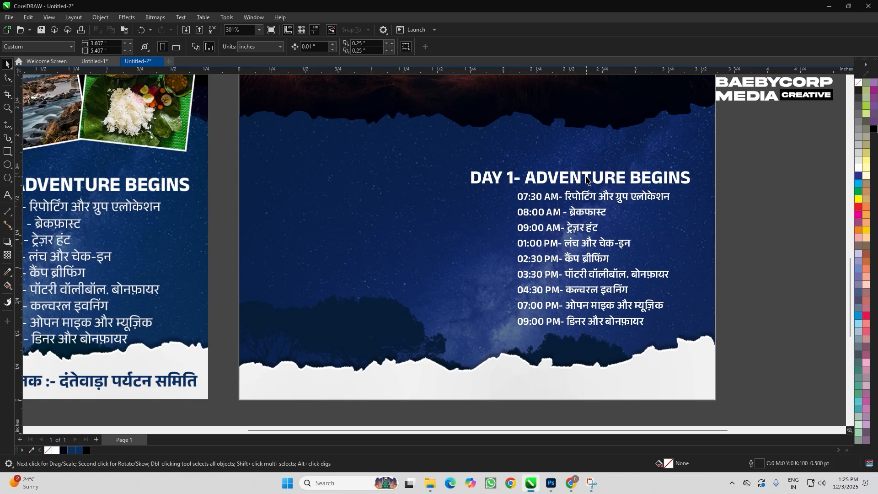
Align the schedule text's right edge with the right edge of the DAY 1- ADVENTURE BEGINS heading.
click(530, 201)
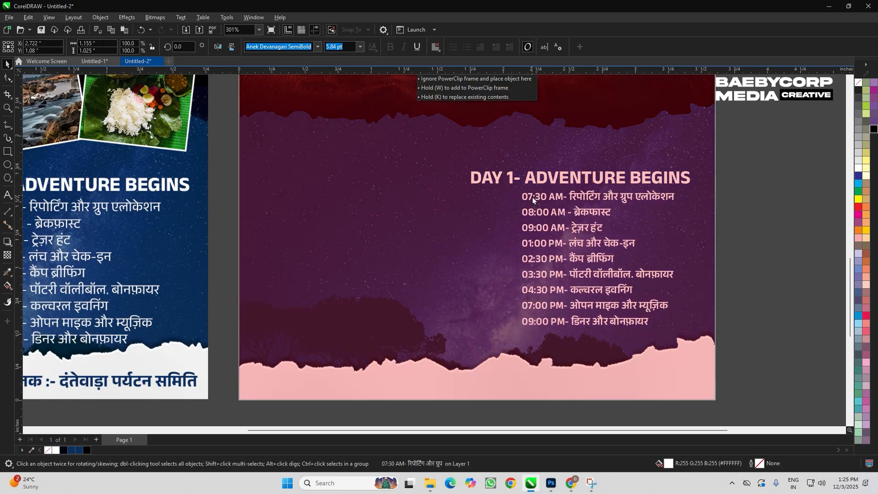
click(508, 183)
drag(469, 189, 500, 200)
scroll(584, 180, up, 1)
shift+click(623, 208)
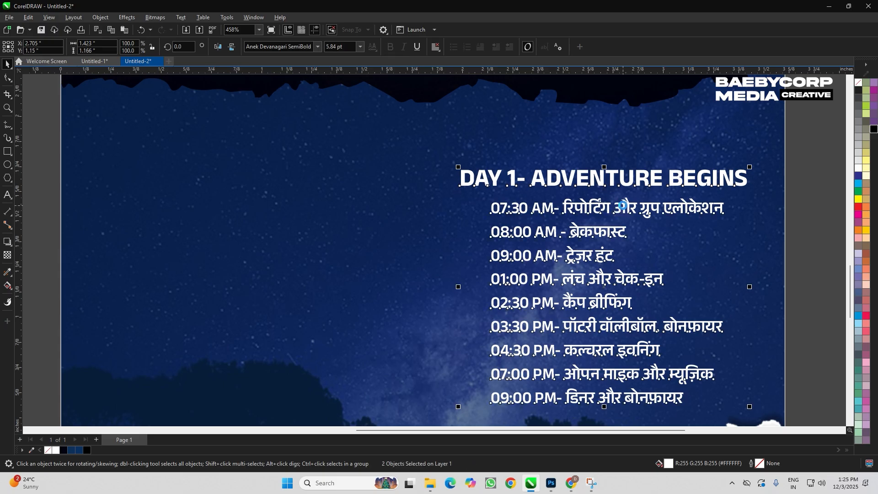
key(r)
scroll(609, 203, down, 2)
click(782, 194)
Switch to Chrome and search Google Images for "watch clipart".
scroll(452, 210, down, 2)
scroll(181, 224, up, 2)
scroll(181, 225, up, 1)
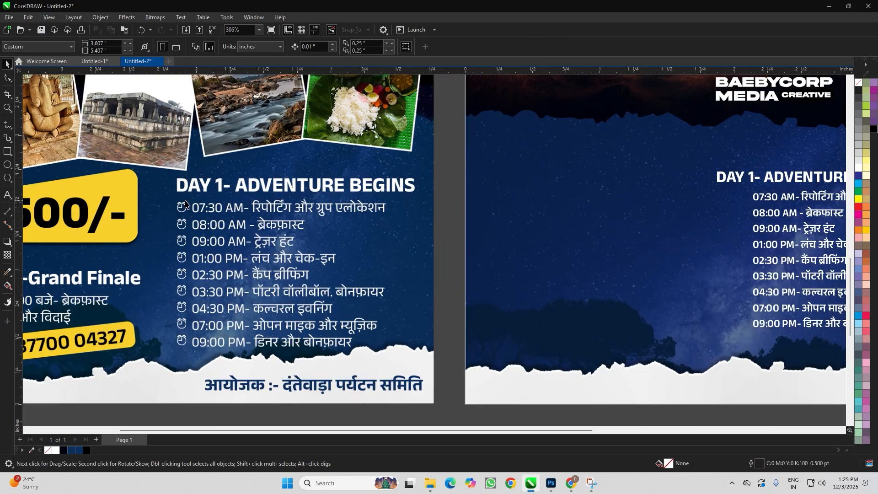
scroll(167, 219, down, 1)
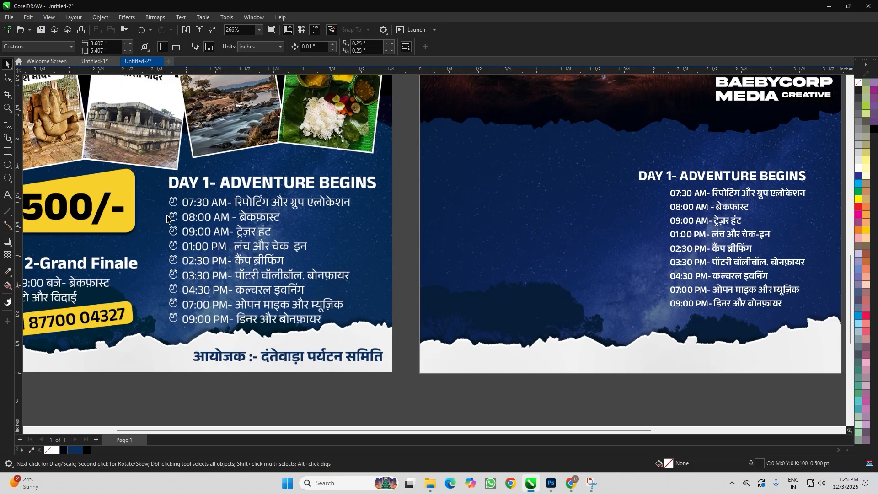
key(alt+Tab)
click(359, 8)
click(188, 63)
text(watch cli[a)
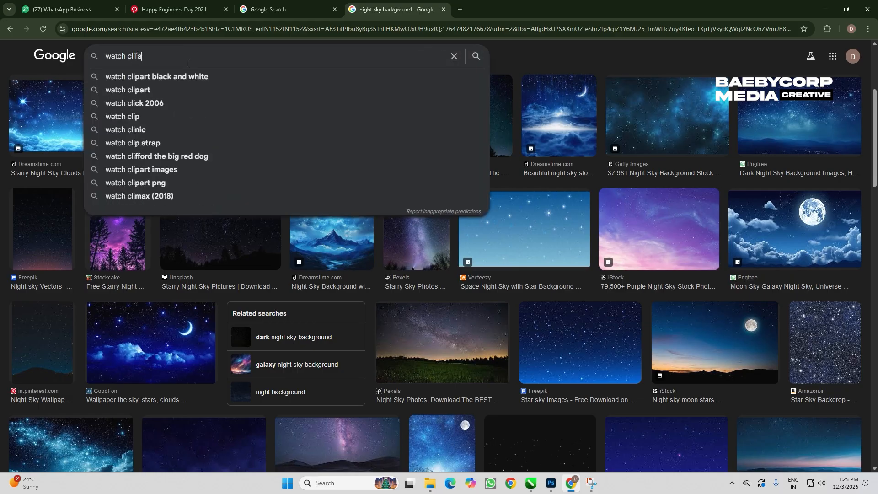
text(rt)
key(BackSpace)
key(BackSpace)
key(BackSpace)
key(BackSpace)
text(part)
key(Return)
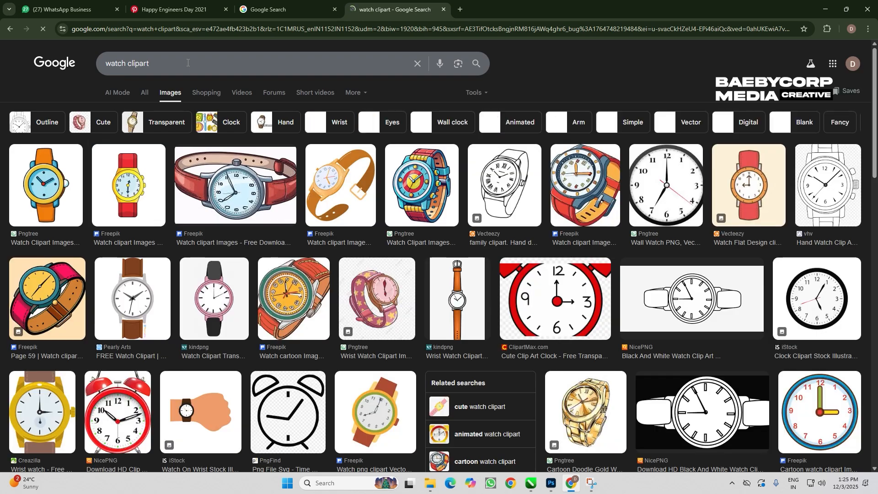
Copy iStock's dark flat wristwatch image from the results and paste it into the CorelDRAW poster document.
scroll(490, 90, down, 4)
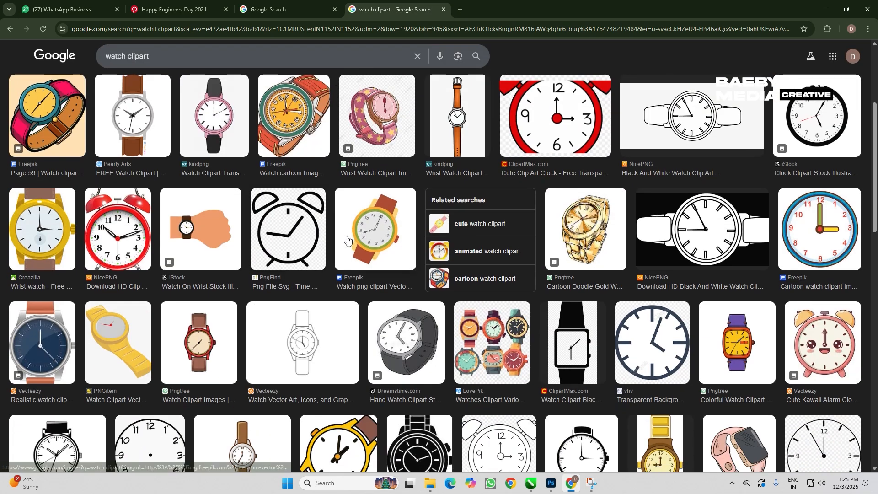
scroll(384, 233, down, 3)
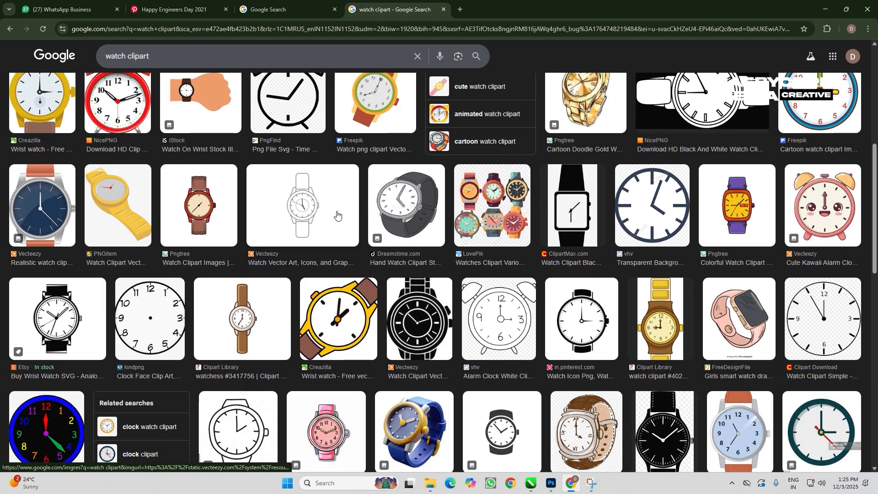
scroll(337, 215, down, 4)
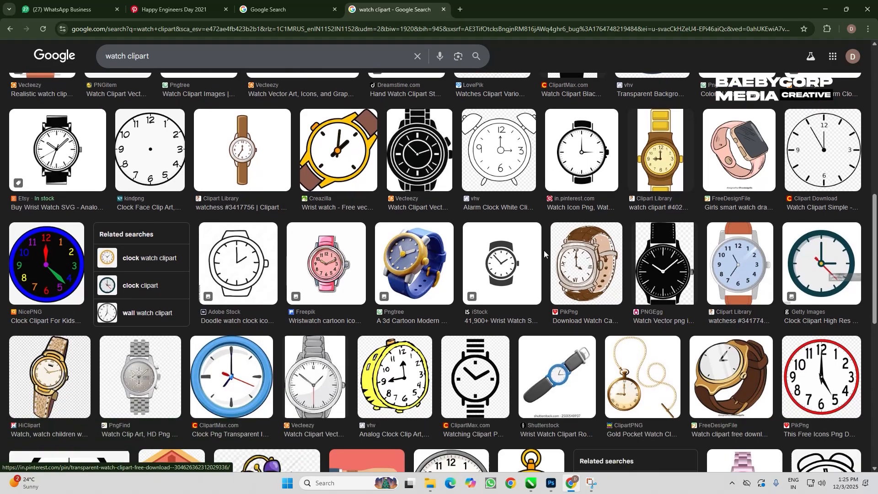
click(515, 243)
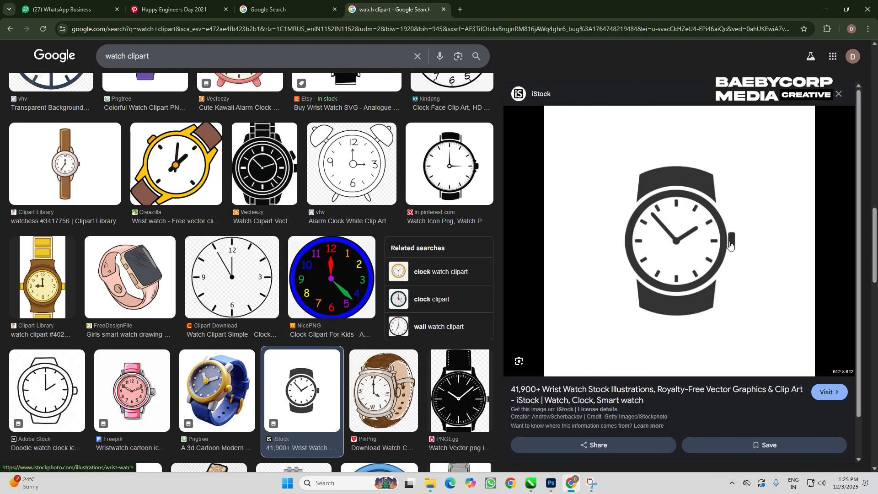
right_click(630, 189)
click(663, 328)
key(alt+Tab)
key(ctrl+v)
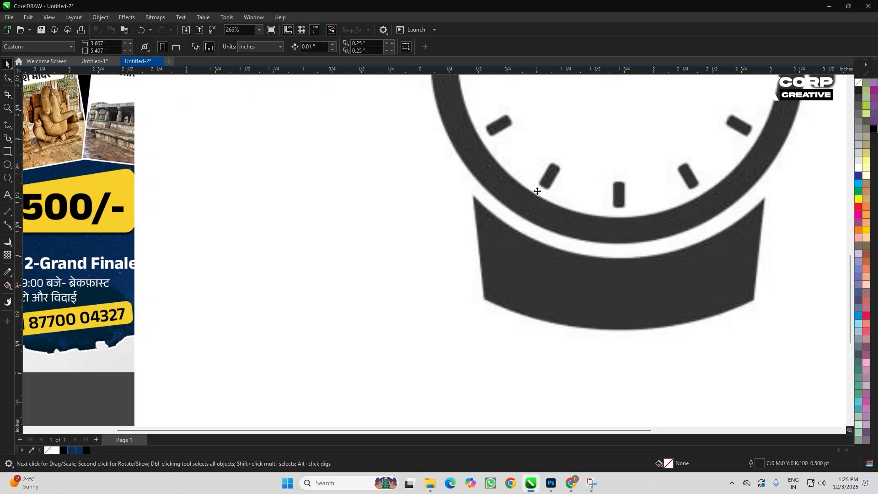
Shrink the pasted watch bitmap to about 1.98 in square and place it below the poster page.
scroll(538, 191, down, 4)
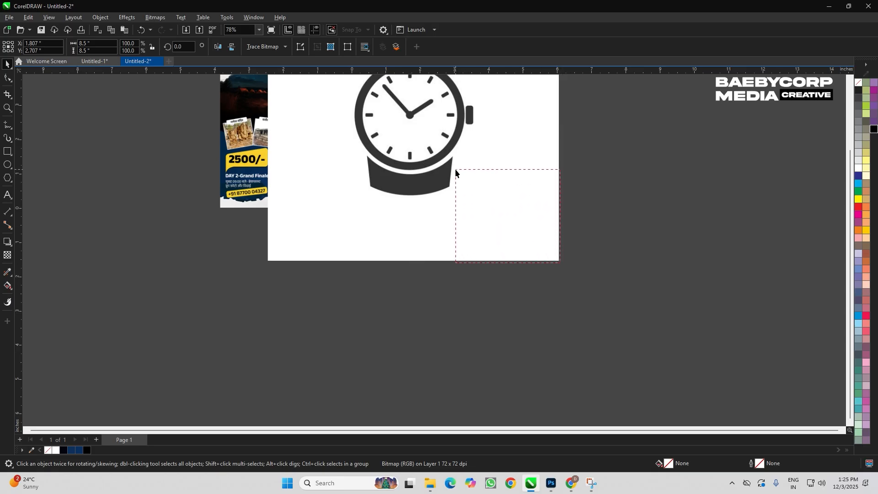
drag(562, 263, 450, 159)
drag(413, 115, 410, 227)
scroll(387, 217, up, 2)
Outline-trace the watch bitmap with the Clipart image type and delete the original bitmap.
right_click(414, 251)
mouse_move(459, 240)
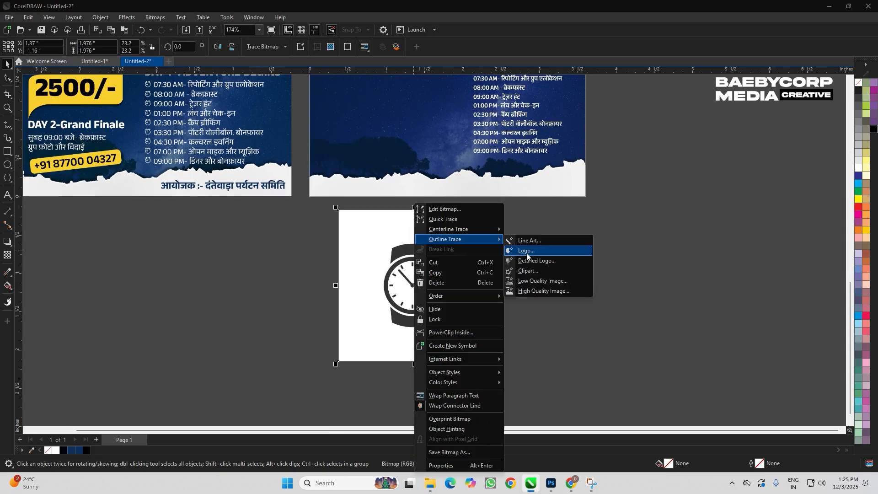
click(526, 272)
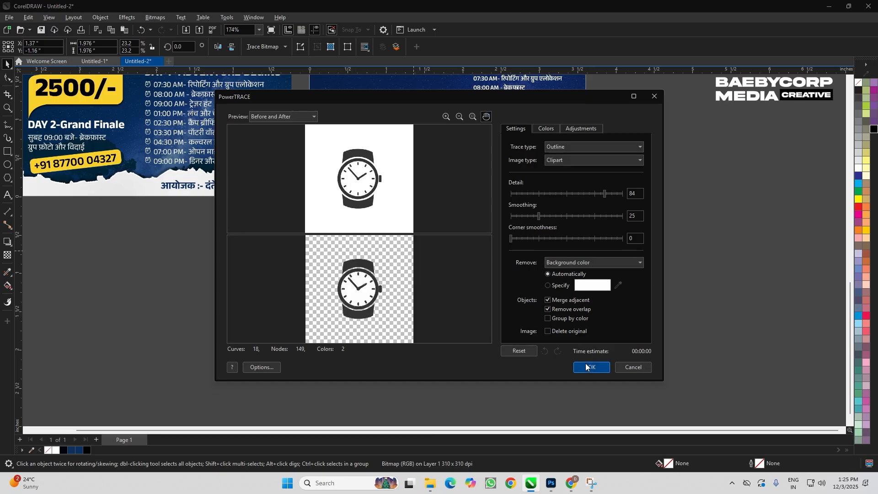
click(592, 367)
click(419, 266)
key(Delete)
scroll(432, 264, up, 3)
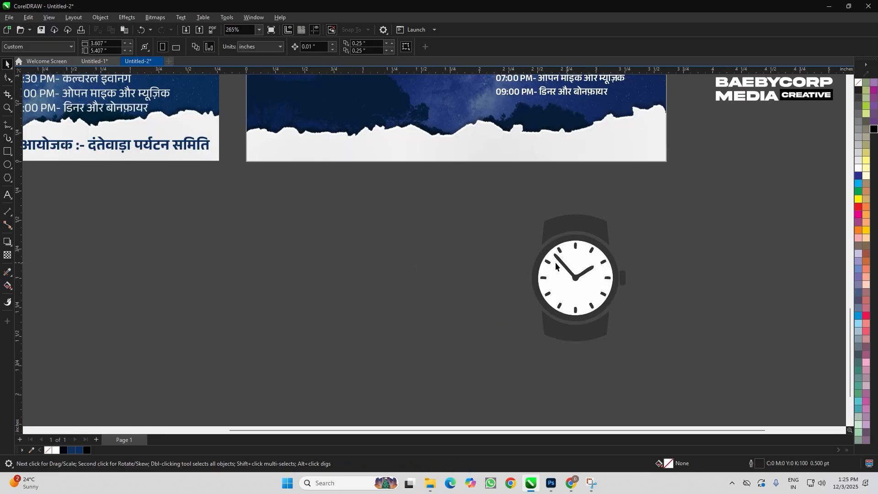
Move the traced watch aside and delete its upper and lower straps and white dial face.
drag(556, 263, 371, 263)
scroll(379, 263, up, 5)
key(ctrl+i)
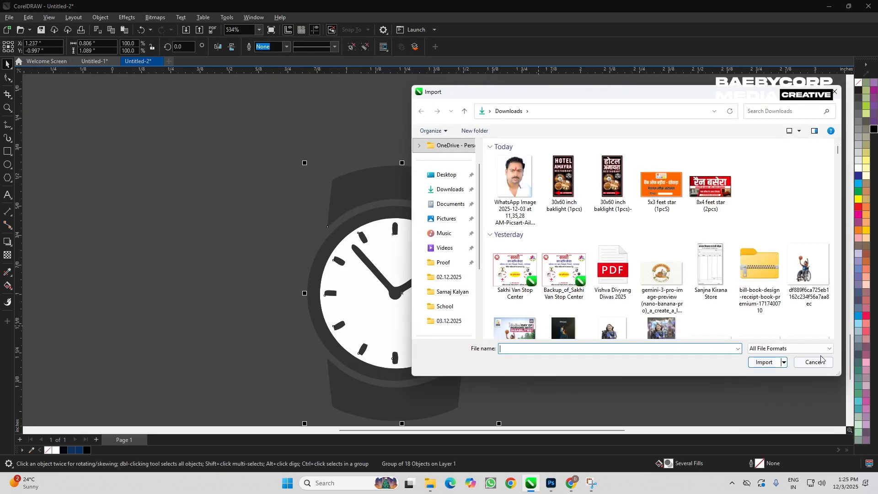
click(814, 362)
ctrl+click(411, 178)
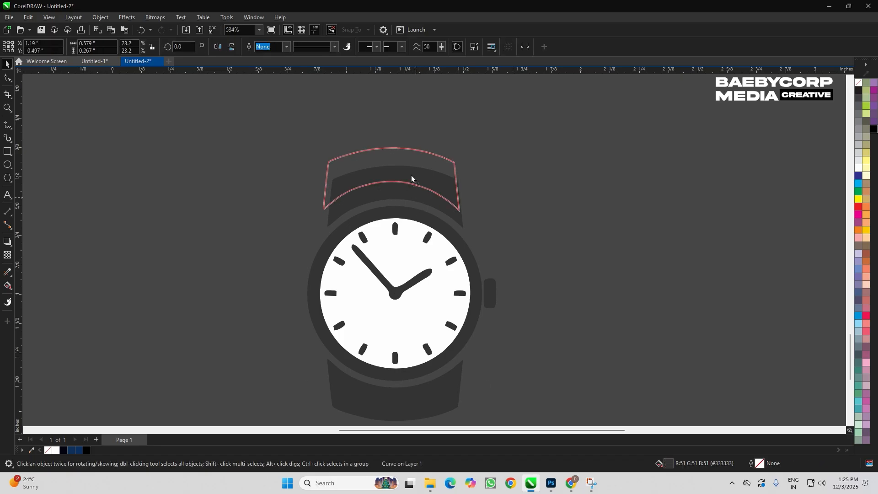
drag(411, 175, 411, 159)
scroll(558, 206, down, 1)
scroll(507, 279, up, 1)
key(Delete)
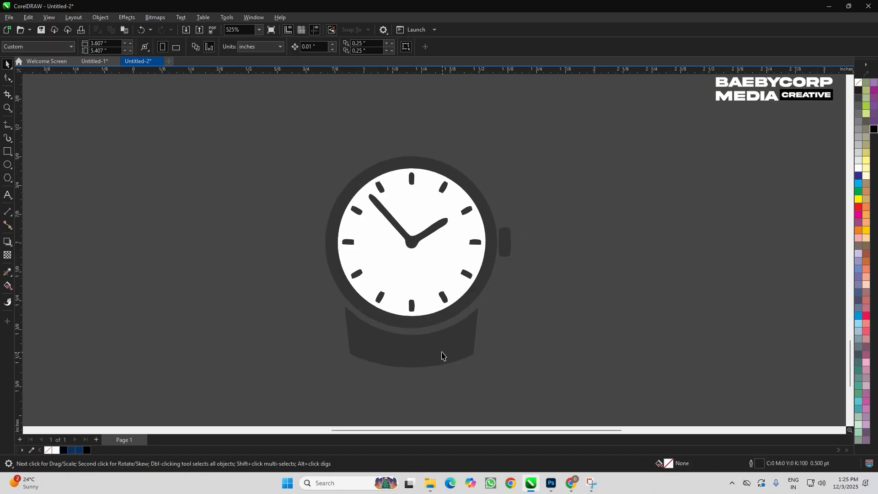
click(441, 352)
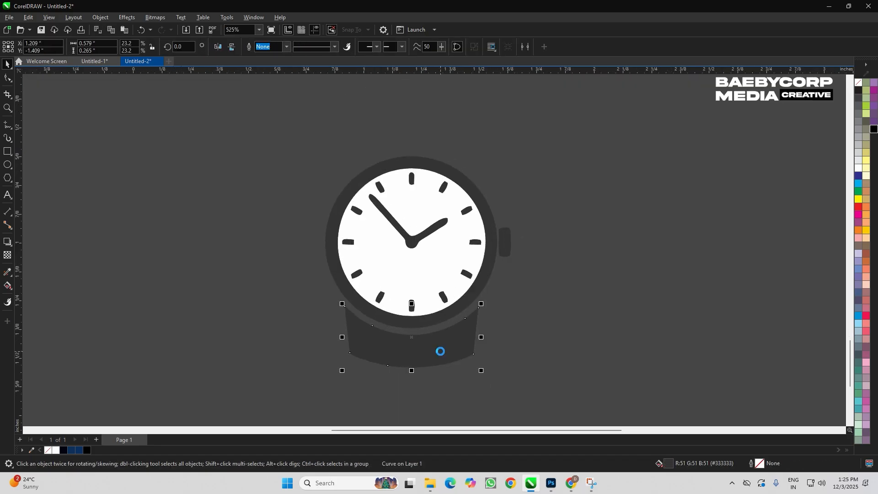
key(Delete)
scroll(557, 214, down, 2)
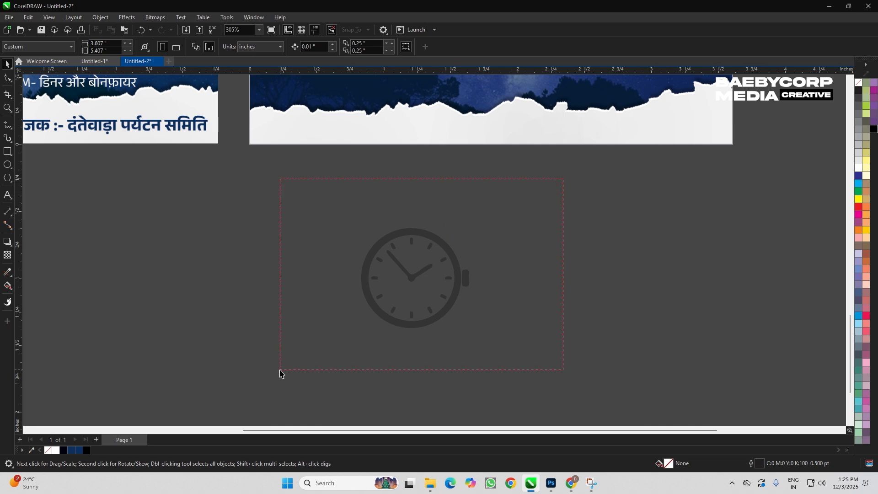
Remove the side crown from the ungrouped watch and group the remaining clock parts.
drag(280, 371, 280, 371)
scroll(524, 229, up, 2)
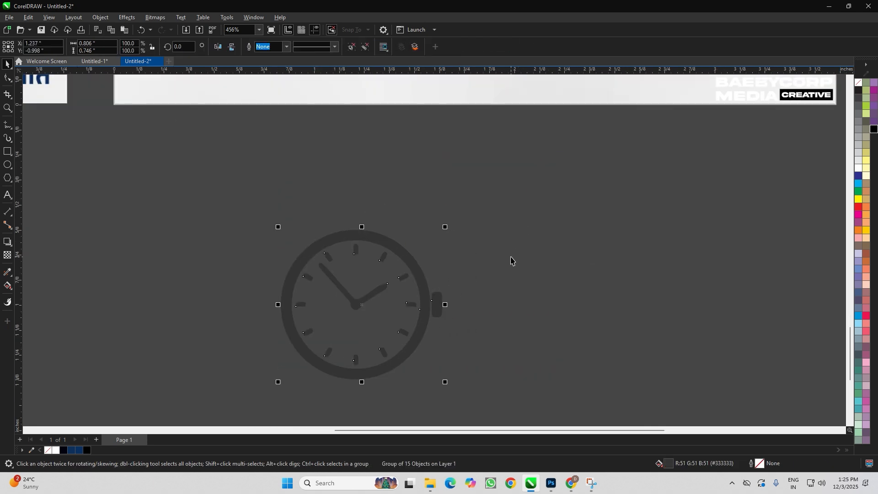
key(ctrl+u)
drag(517, 235, 429, 355)
key(Delete)
drag(490, 178, 256, 418)
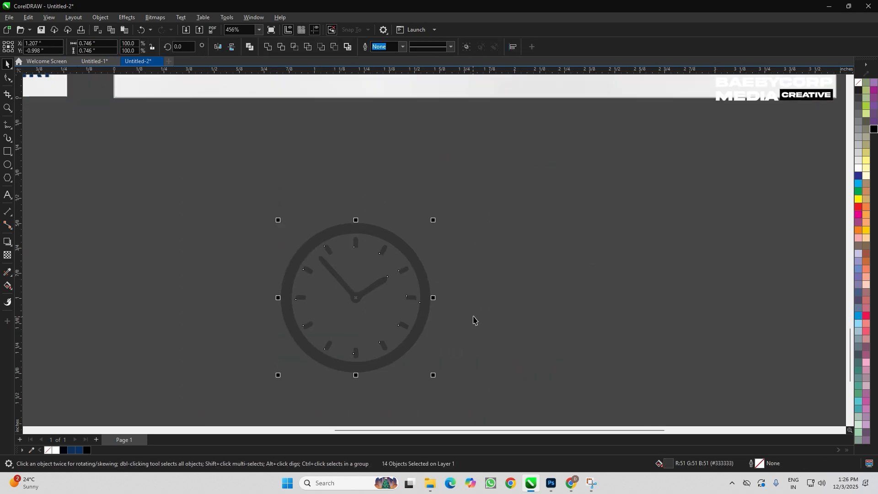
key(ctrl+g)
Recolor the clock group white with the color eyedropper.
scroll(475, 300, down, 2)
key(ctrl+shift+e)
click(476, 267)
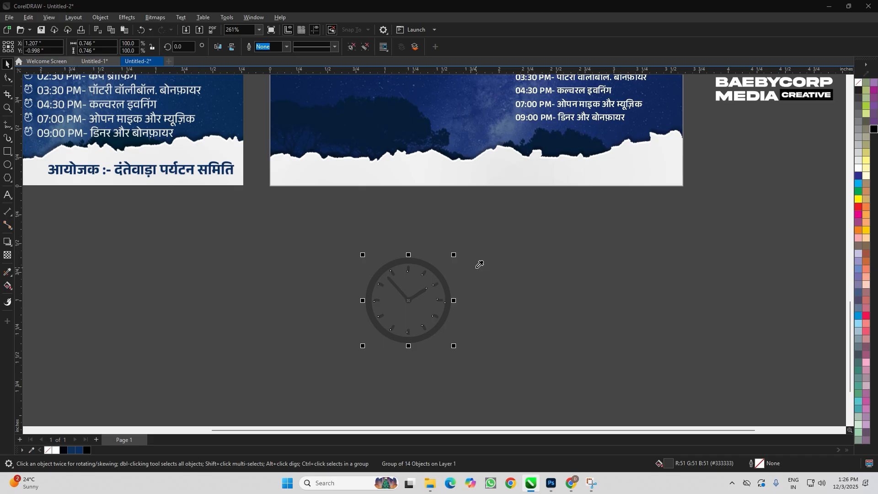
Shrink the clock icon to about 0.055 in and place it just before the 07:30 AM schedule line.
scroll(487, 300, down, 1)
drag(487, 300, 466, 340)
drag(436, 380, 401, 345)
scroll(399, 369, down, 1)
drag(387, 402, 454, 186)
scroll(403, 260, up, 12)
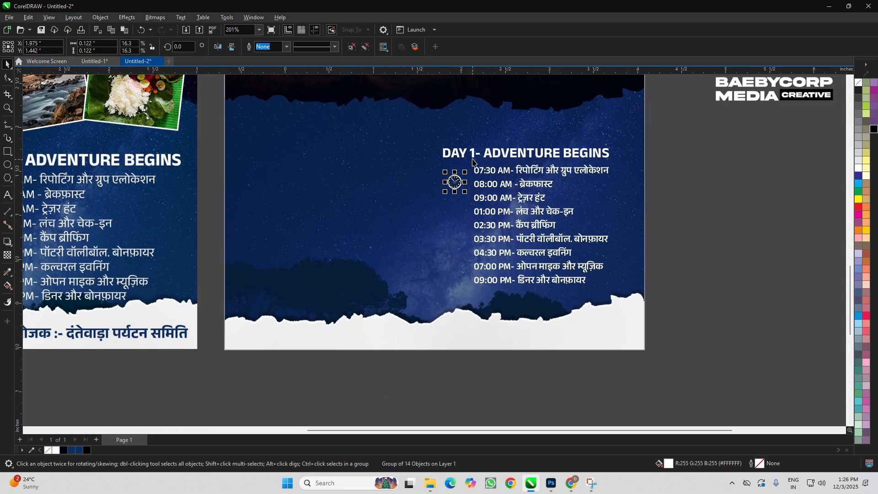
drag(403, 260, 445, 204)
scroll(445, 204, up, 5)
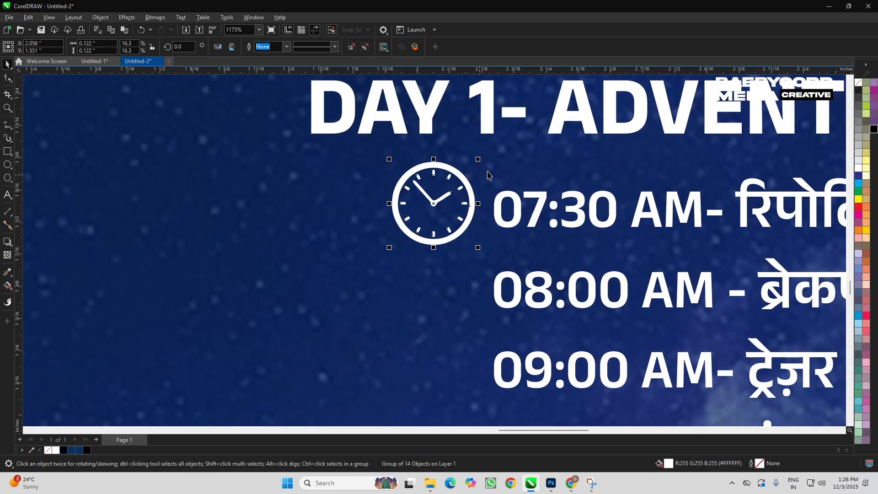
drag(473, 286, 433, 251)
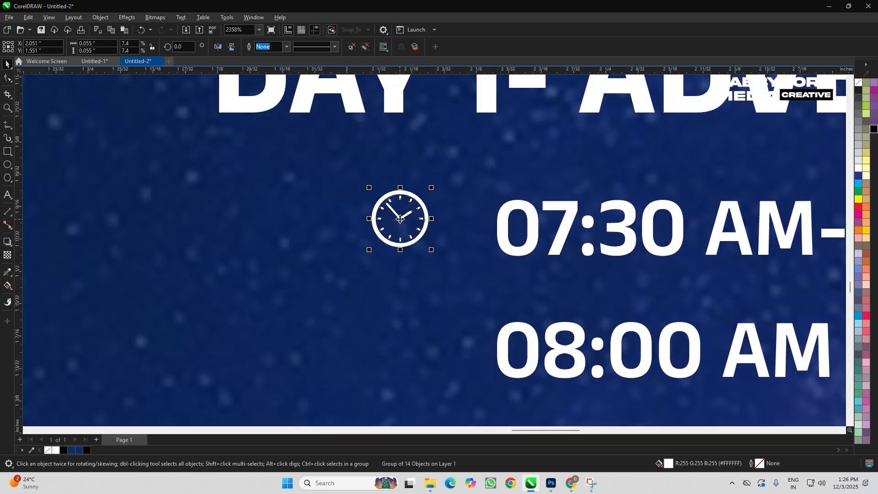
drag(400, 219, 407, 221)
Add a horizontal guideline through the middle of the 07:30 AM text and line up the clock's centre with it.
drag(552, 72, 545, 227)
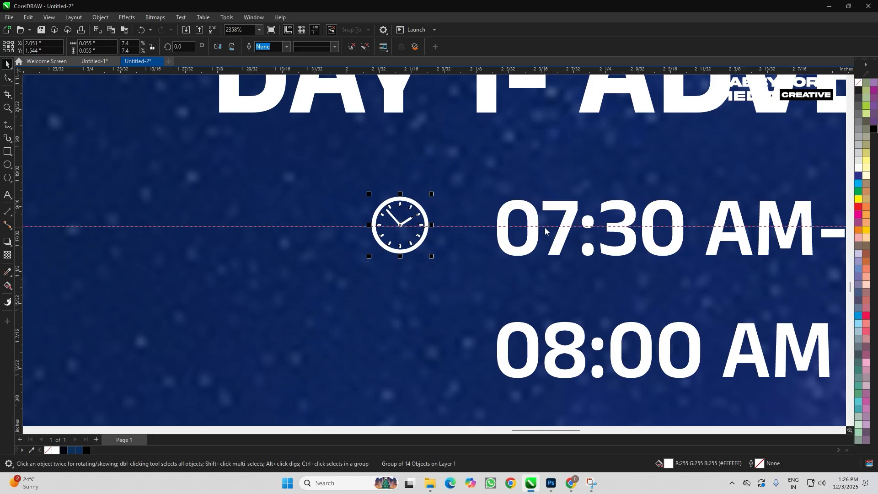
scroll(395, 228, up, 8)
click(395, 229)
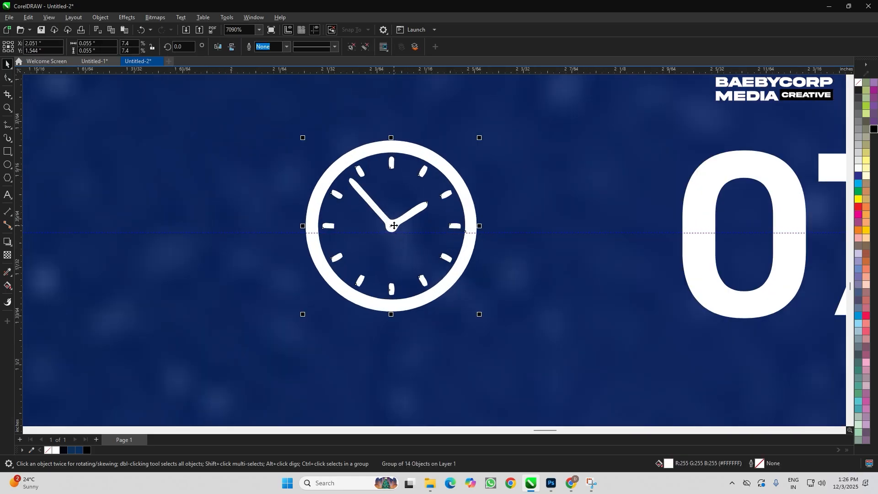
scroll(414, 225, down, 4)
scroll(414, 225, down, 1)
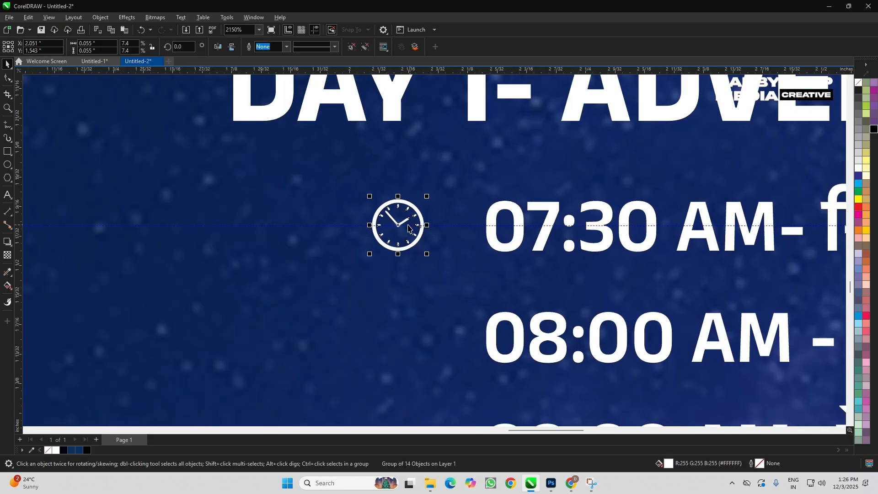
Duplicate the clock straight down to the 08:00 AM line and repeat the copy for the seven remaining schedule lines.
drag(414, 224, 416, 345)
scroll(414, 343, down, 9)
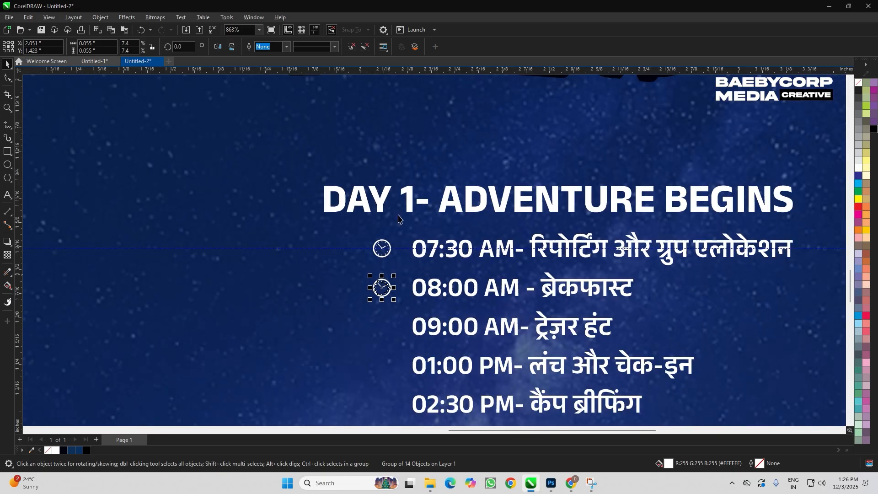
key(ctrl+r)
key(ctrl+r)
key(ctrl+r)
key(ctrl+r)
key(ctrl+r)
key(ctrl+r)
key(ctrl+r)
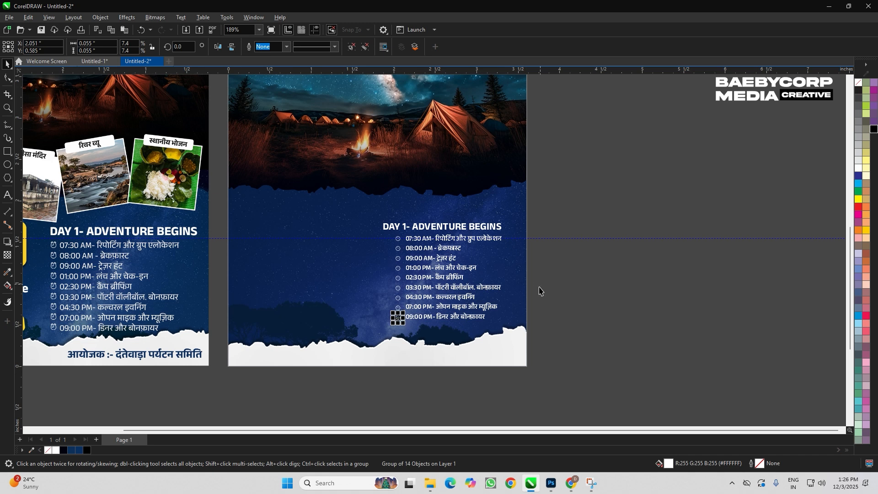
Move the clock beside 04:30 PM slightly upward to line up with its text.
scroll(397, 319, up, 10)
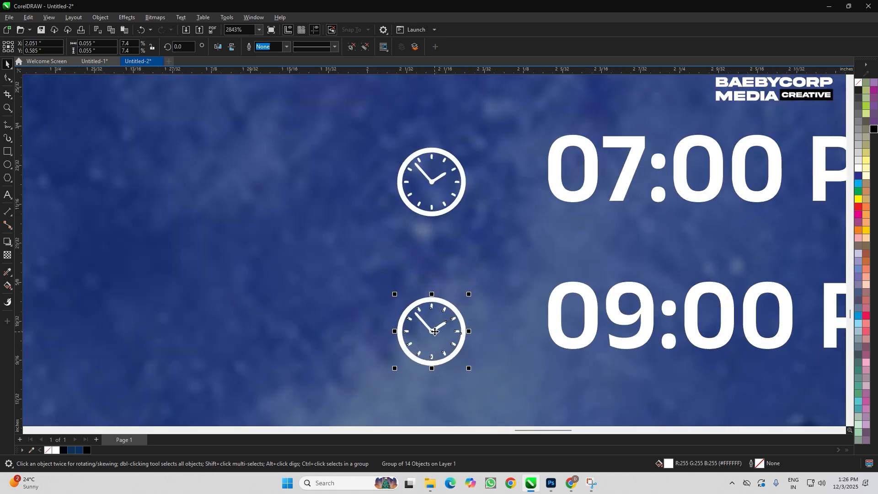
scroll(438, 212, down, 1)
drag(431, 232, 430, 223)
scroll(435, 224, down, 3)
scroll(455, 118, up, 3)
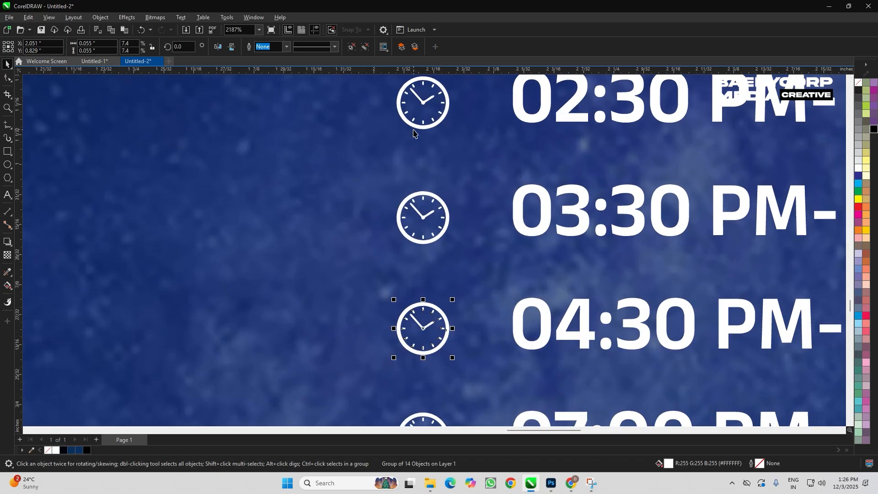
scroll(434, 227, up, 2)
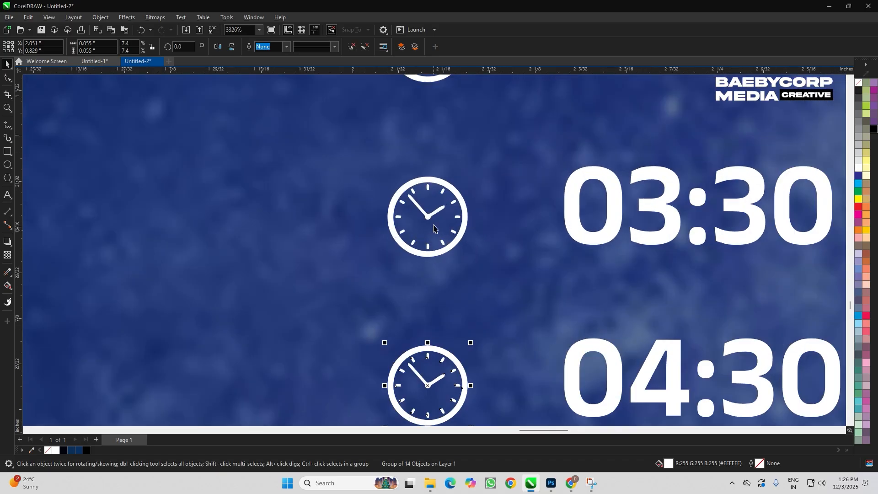
Center the clock icons and schedule text together horizontally beneath the Day 1 heading.
scroll(433, 227, down, 15)
drag(658, 159, 358, 337)
scroll(387, 324, up, 3)
scroll(431, 291, down, 3)
shift+click(442, 152)
key(c)
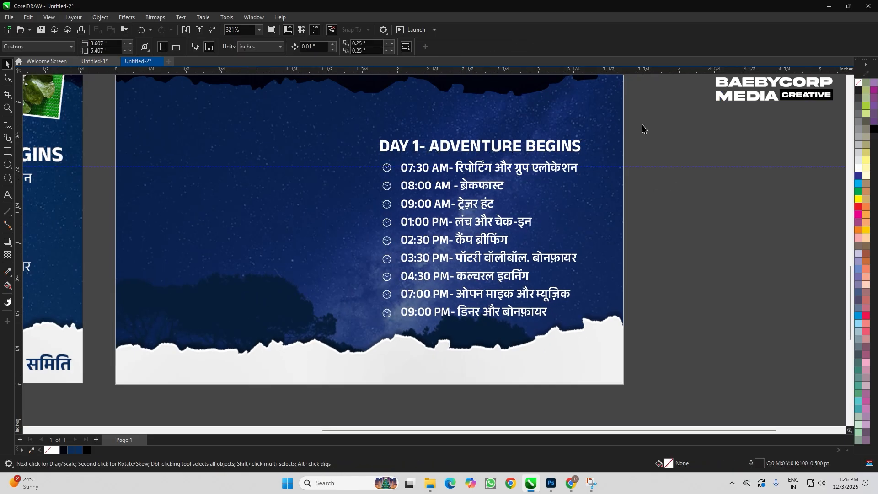
Move the Day 1 heading, schedule text and clock icons together closer to the poster's right edge.
drag(538, 312, 566, 312)
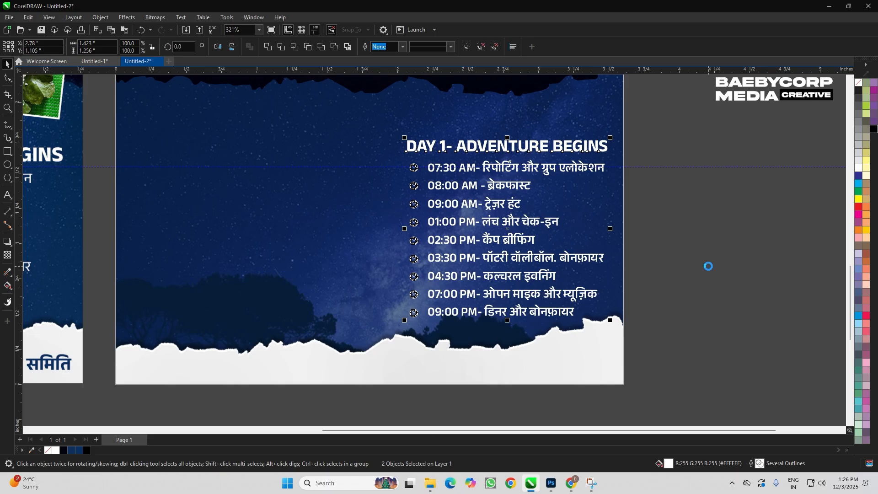
click(708, 266)
scroll(708, 267, down, 2)
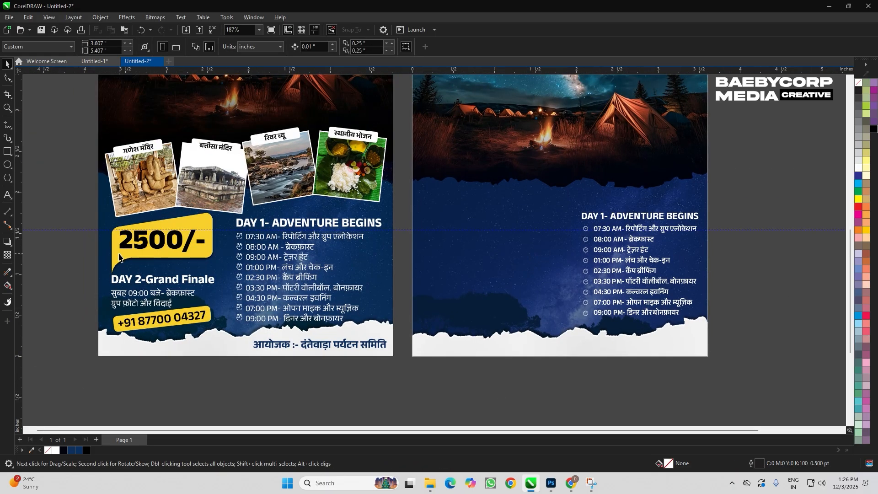
Delete the horizontal guideline running through the 07:30 AM line.
scroll(131, 245, left, 2)
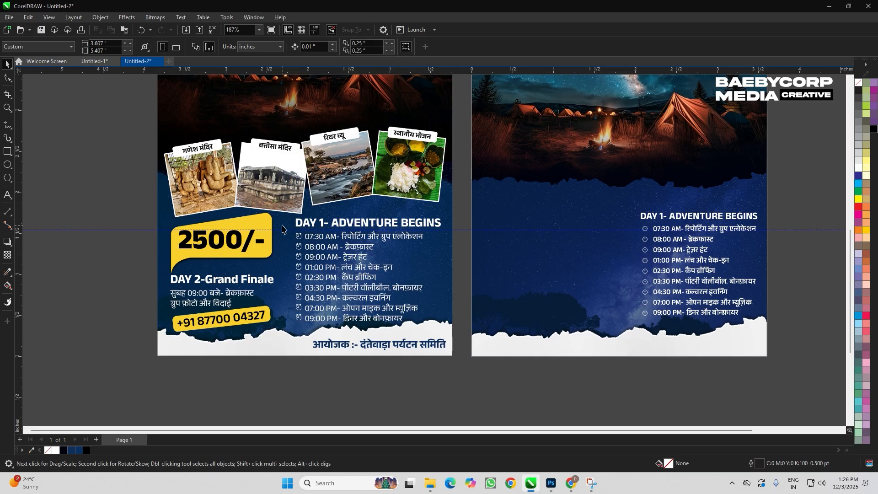
click(132, 230)
key(Delete)
scroll(236, 223, up, 3)
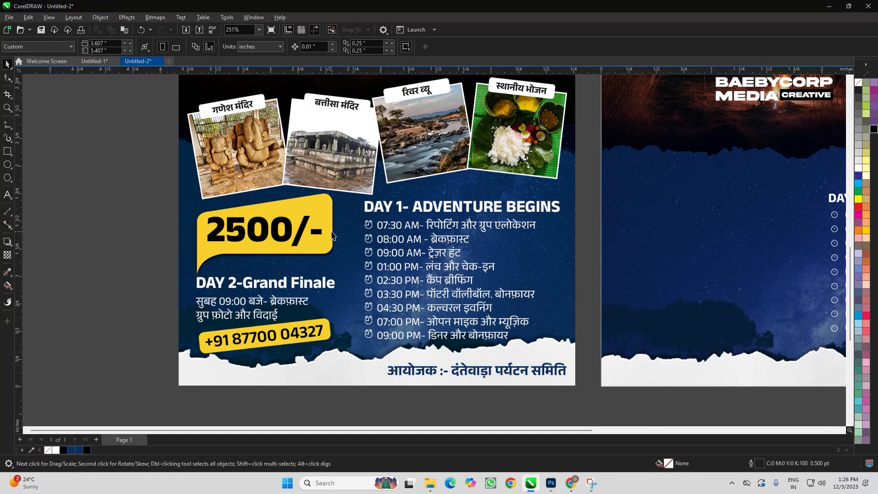
scroll(332, 234, down, 2)
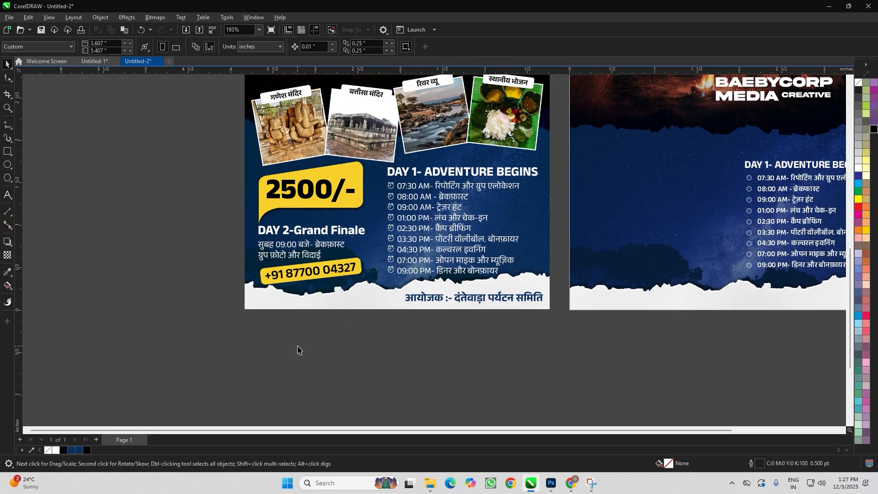
Draw a rectangle about 1.62 by 0.64 in below the reference poster and round its corners to about 0.119 in.
key(F6)
drag(279, 334, 417, 390)
key(space)
drag(359, 362, 425, 349)
key(F10)
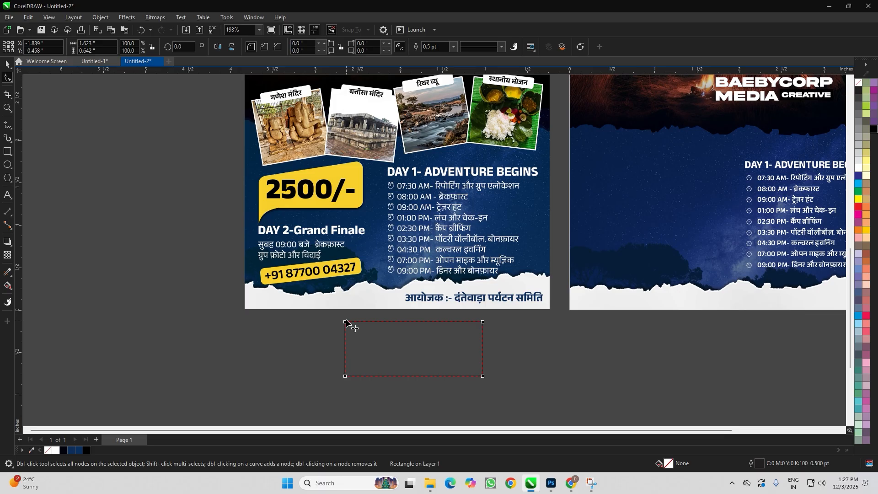
drag(345, 322, 356, 322)
key(space)
Fill the rounded rectangle with the yellow (#F7D02D) sampled from the reference price tag and remove its outline.
key(i)
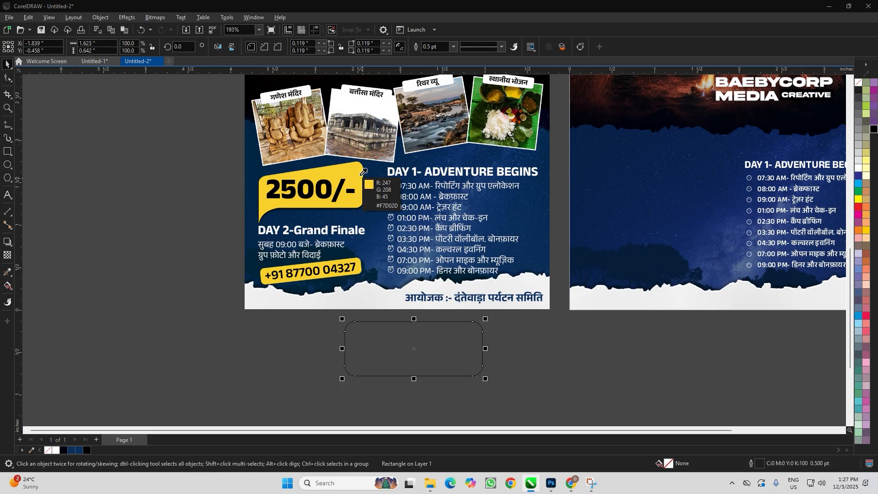
click(362, 187)
scroll(372, 349, down, 1)
key(F12)
click(507, 329)
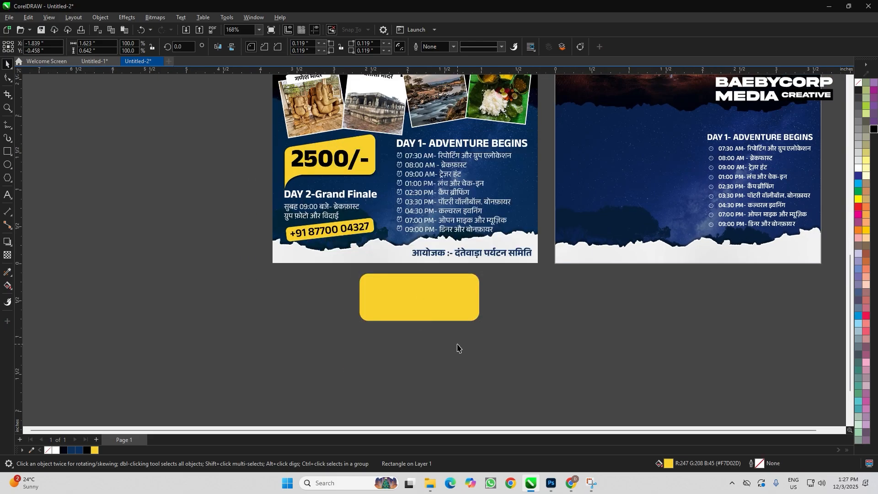
click(370, 364)
Convert the yellow rectangle to curves and lower its upper-left corner so the upper edge slopes up to the right.
scroll(351, 351, up, 4)
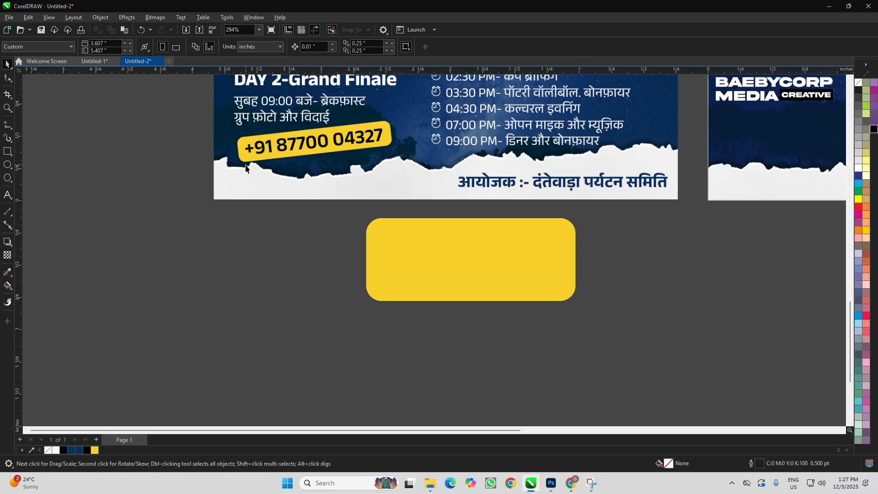
scroll(251, 158, down, 1)
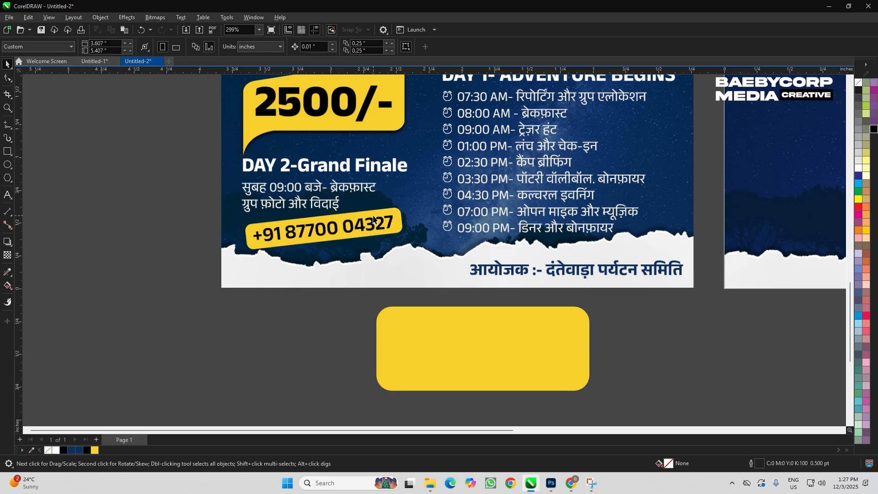
scroll(407, 343, down, 1)
click(407, 344)
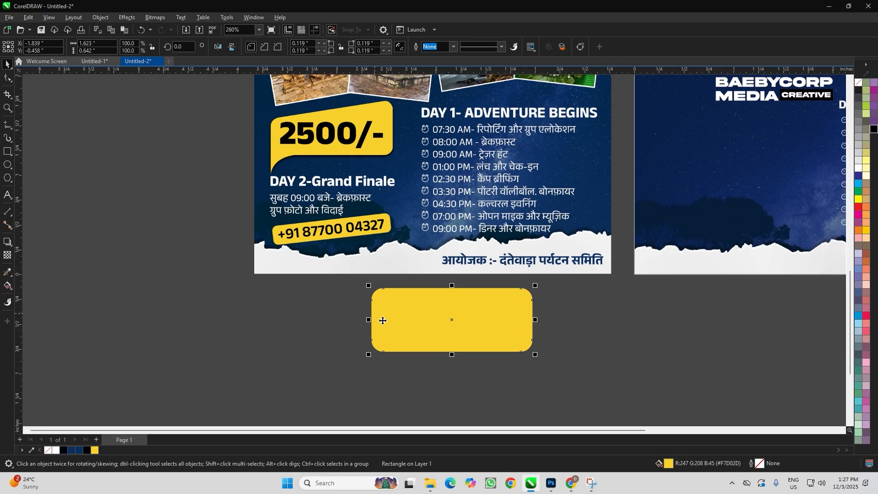
scroll(383, 321, up, 1)
click(386, 322)
click(386, 322)
key(F10)
key(ctrl+q)
scroll(374, 293, up, 2)
drag(364, 299, 364, 329)
scroll(364, 329, down, 3)
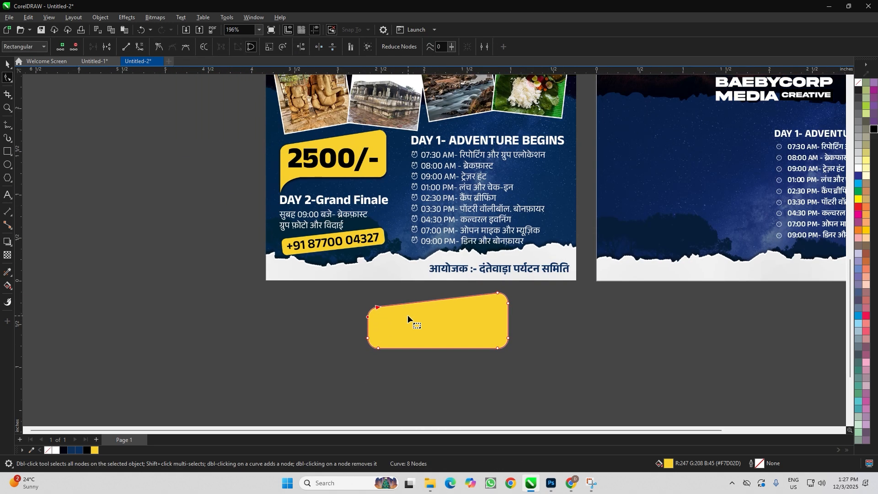
scroll(391, 317, up, 2)
key(space)
scroll(339, 199, down, 2)
click(378, 354)
Draw a rectangle about 0.33 by 0.36 in over the yellow shape's lower-left corner, extending below its edge.
scroll(374, 356, up, 6)
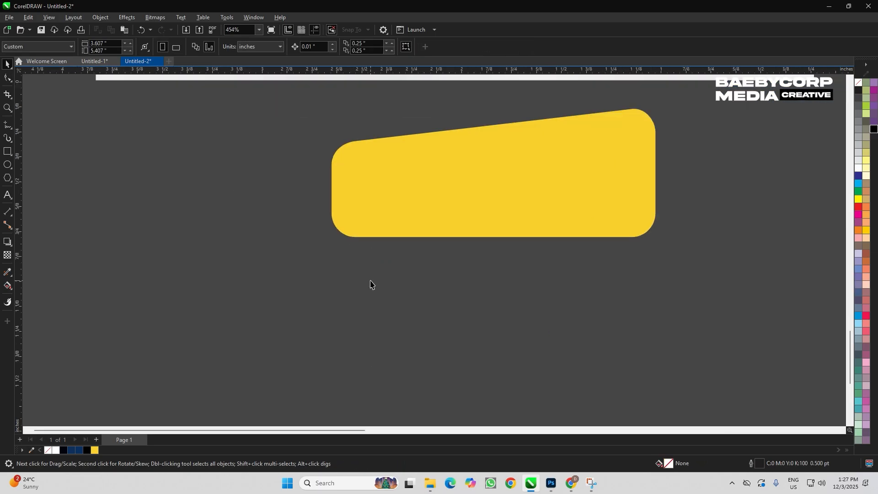
scroll(361, 178, up, 3)
scroll(584, 174, down, 3)
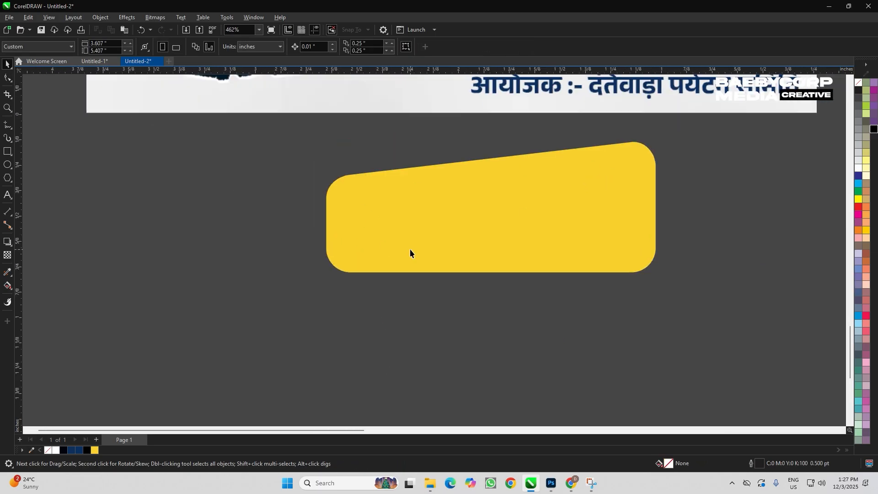
scroll(366, 324, down, 3)
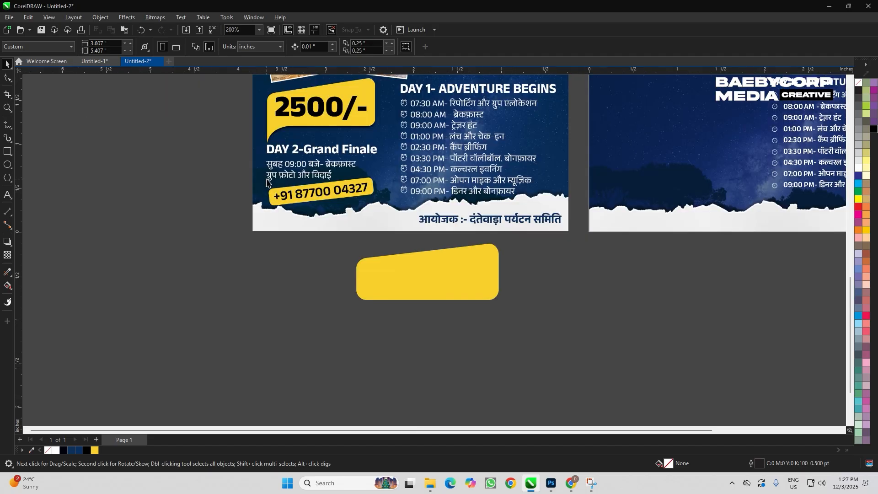
scroll(373, 343, up, 2)
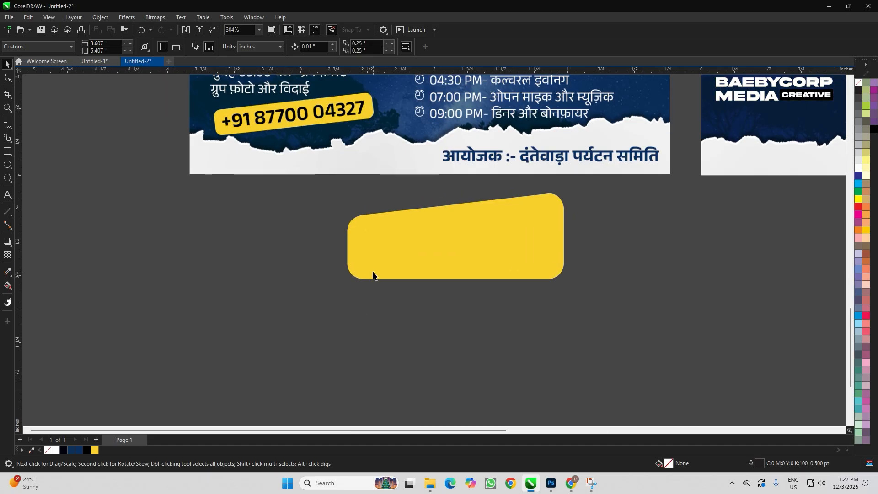
scroll(369, 260, up, 4)
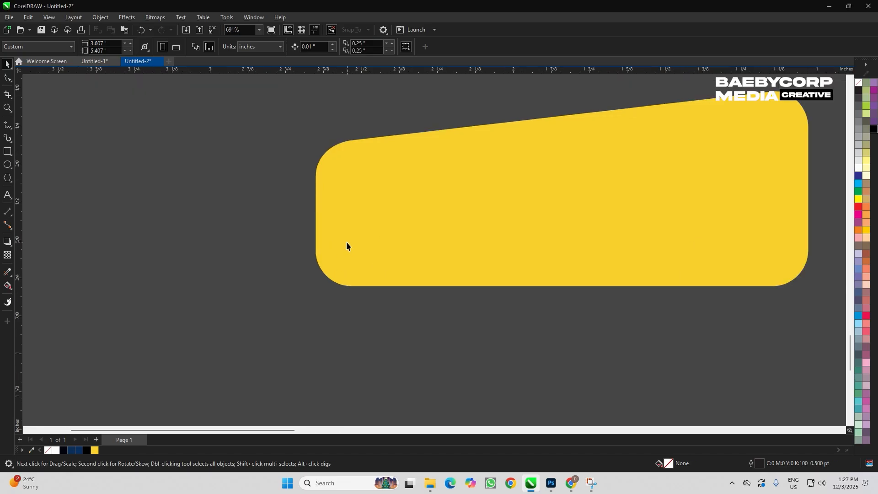
key(F6)
drag(316, 233, 416, 343)
key(space)
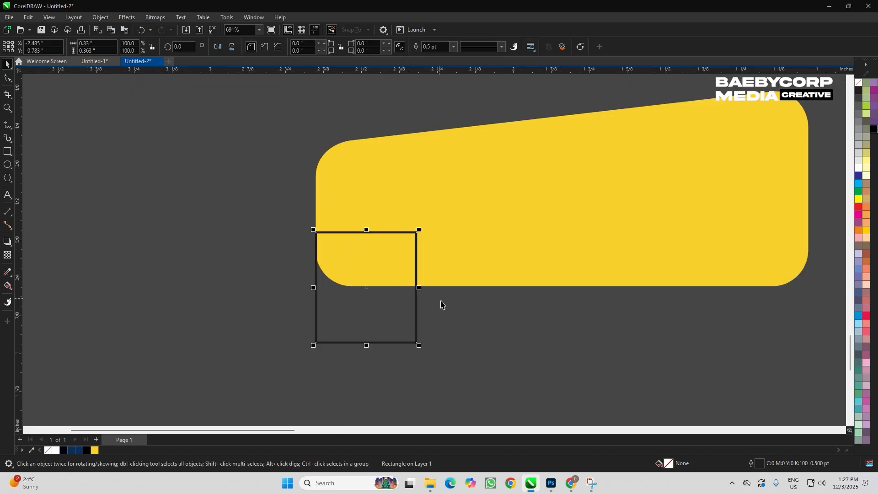
Fill the small rectangle with the yellow sampled from the larger shape and remove its outline.
key(shift+e)
click(457, 244)
key(Escape)
click(387, 285)
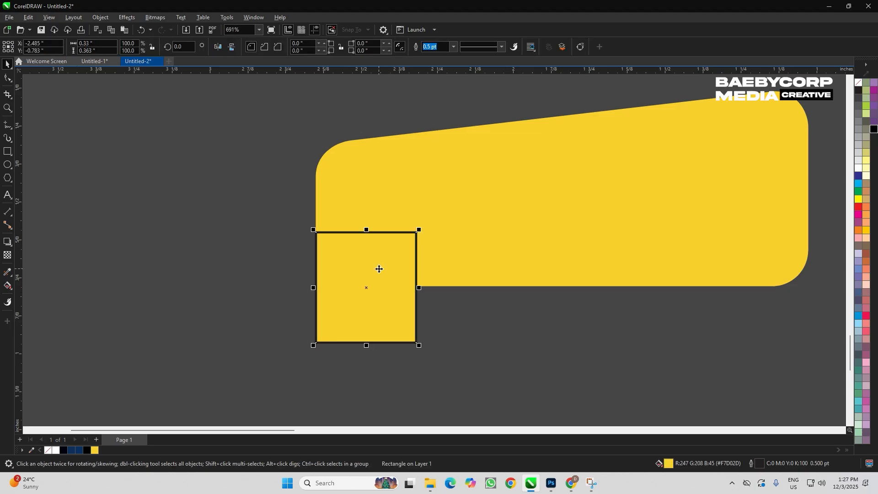
key(F12)
text(0)
key(Return)
click(450, 336)
click(377, 294)
shift+click(466, 259)
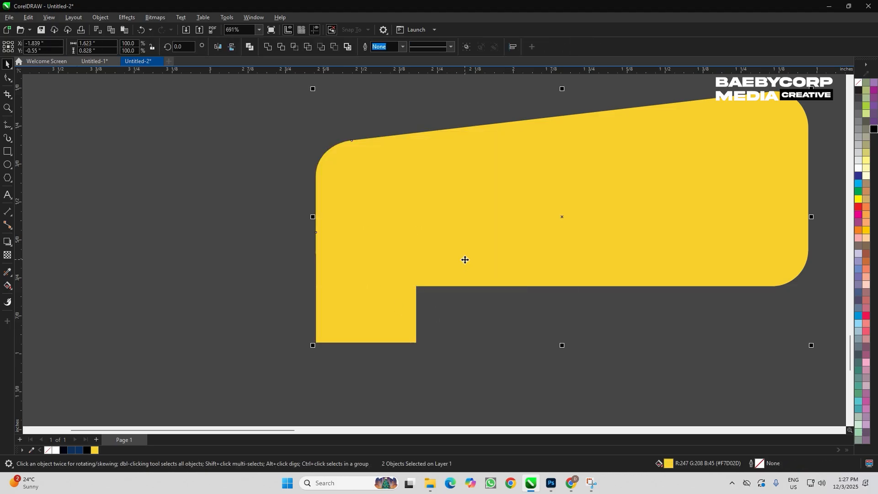
key(Escape)
scroll(346, 264, up, 4)
scroll(296, 240, down, 2)
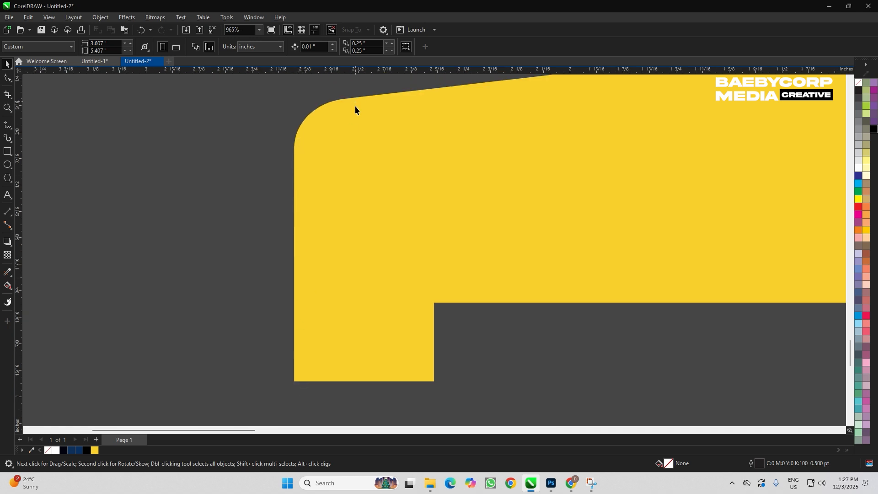
scroll(378, 242, down, 1)
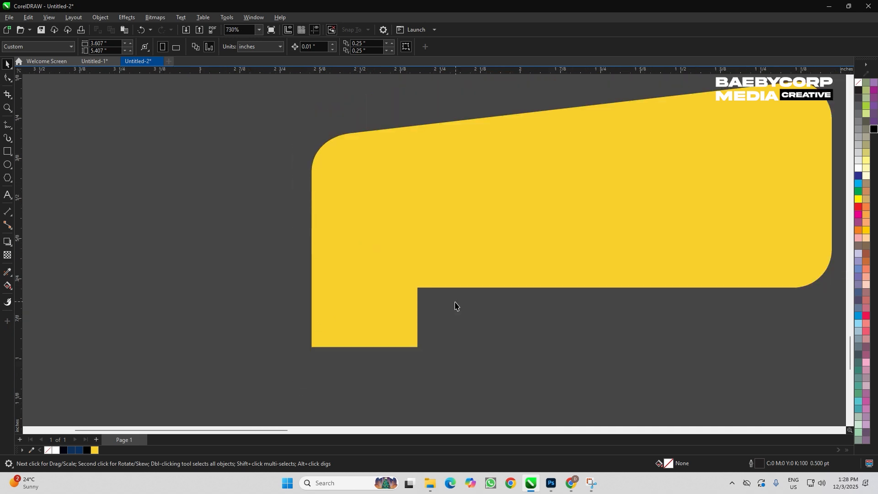
Convert the small rectangle to curves, delete its lower-right node and move its upper-right node onto the larger shape's lower edge.
click(385, 317)
key(ctrl+q)
key(F10)
double_click(418, 347)
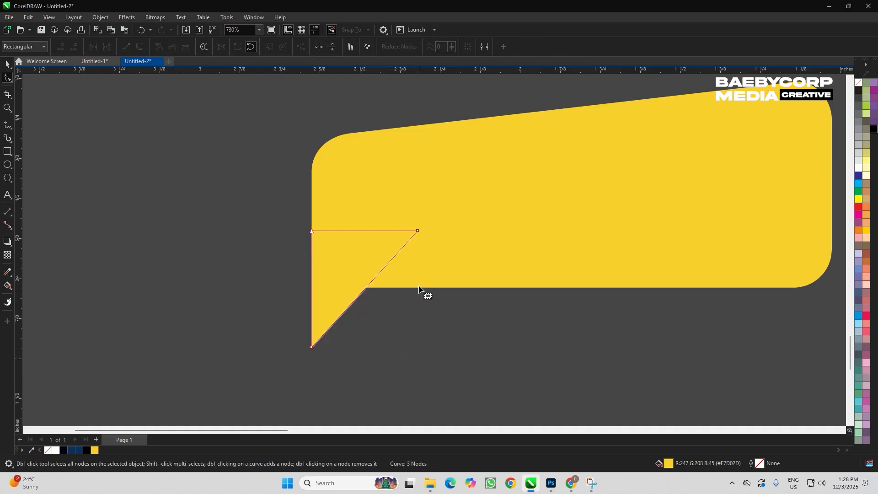
drag(417, 231, 431, 287)
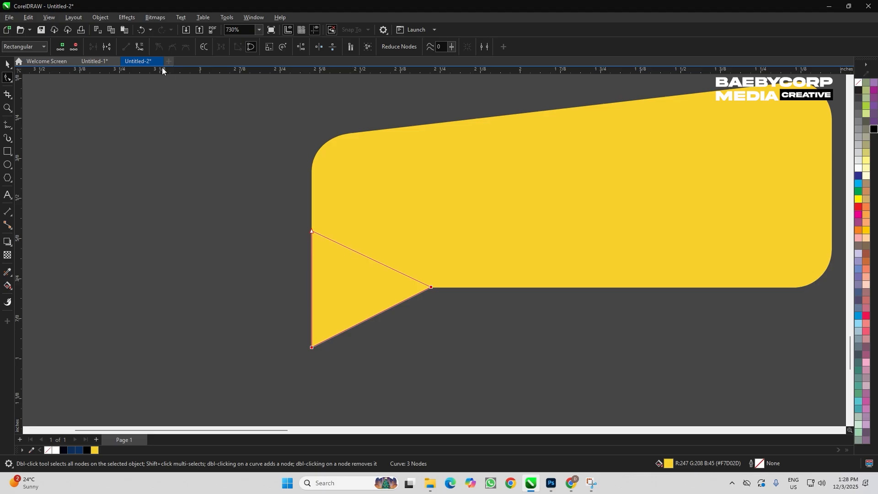
Convert the triangle's slanted lower side to a curve and bend it inward to form a speech-bubble tail.
click(144, 48)
click(373, 319)
drag(372, 319, 355, 300)
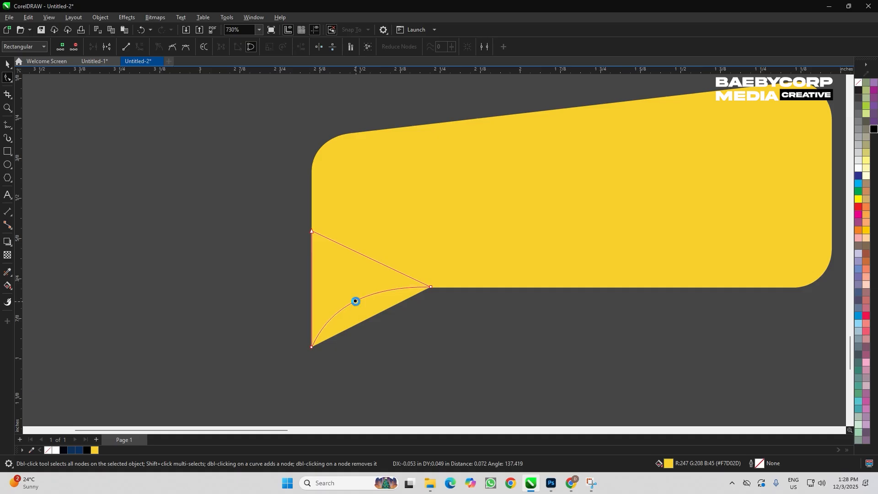
Try to move the tail's tip slightly downward and undo the change.
scroll(370, 315, down, 1)
click(342, 335)
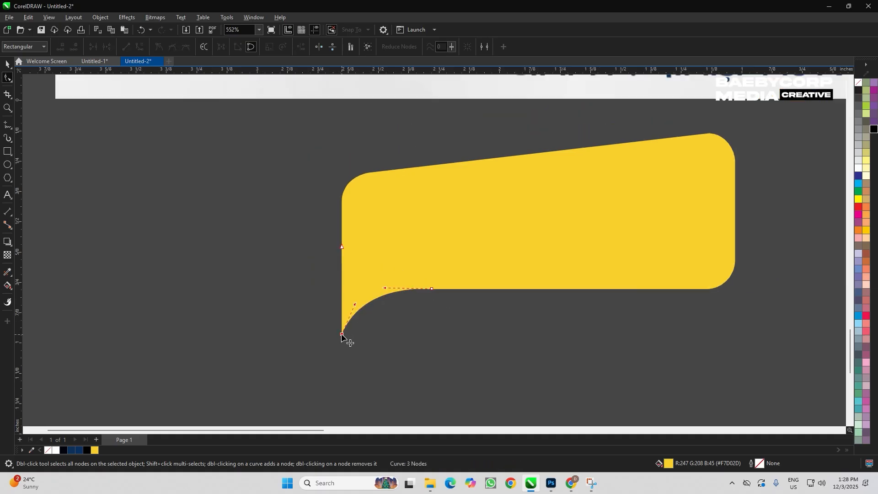
drag(341, 335, 343, 339)
key(space)
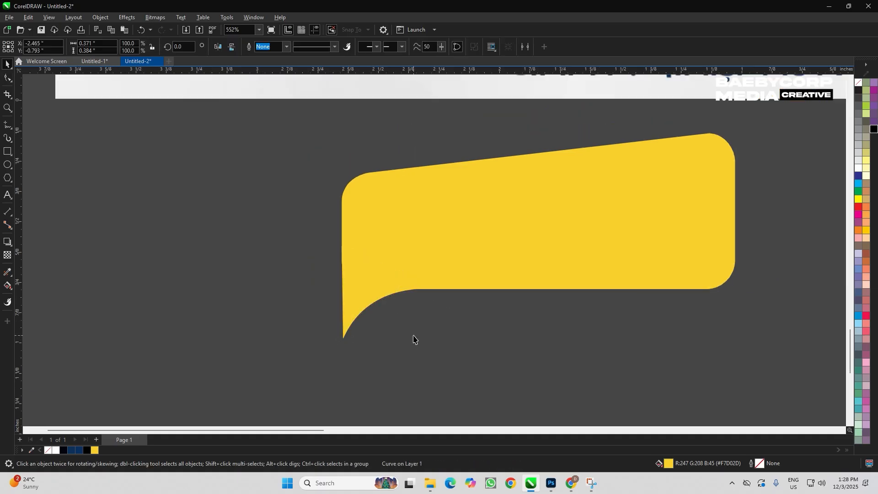
click(413, 335)
scroll(364, 274, up, 5)
scroll(337, 276, up, 3)
scroll(337, 275, down, 3)
click(378, 296)
key(ctrl+z)
key(space)
Pull the tail's tip straight down to lengthen the tail slightly.
click(330, 377)
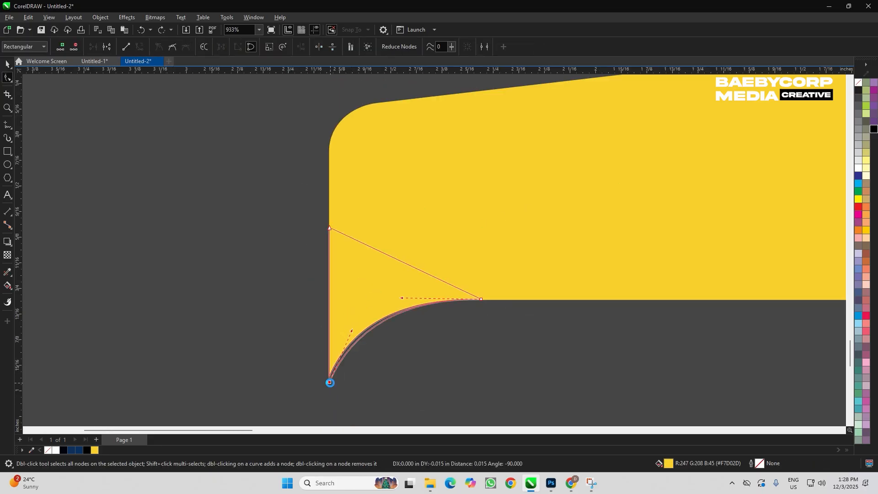
key(space)
scroll(414, 326, down, 1)
click(425, 327)
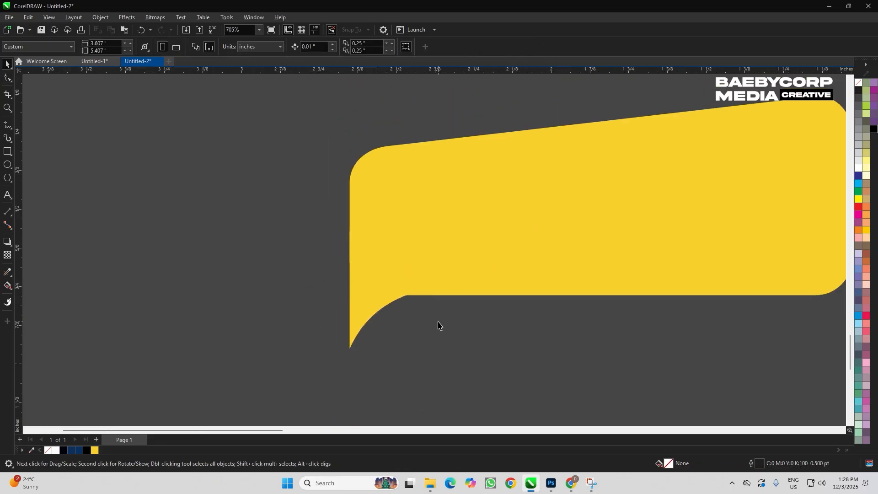
Shift the tail slightly downward and weld it with the yellow body into one speech-bubble shape.
click(400, 266)
scroll(414, 299, up, 1)
drag(397, 271, 398, 282)
click(499, 344)
click(405, 298)
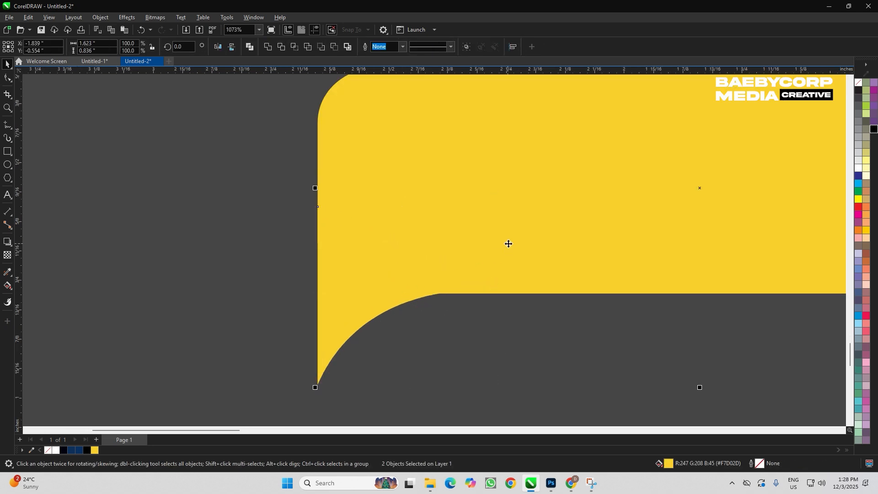
scroll(405, 252, down, 2)
click(434, 331)
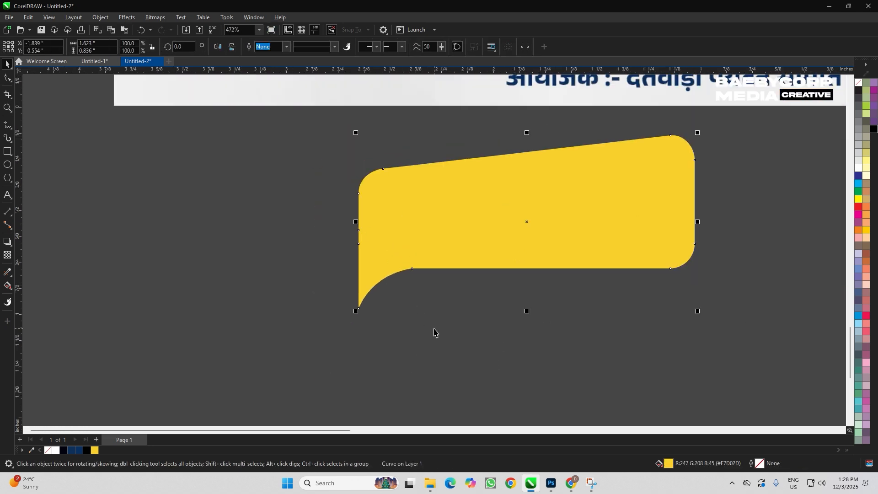
Move the yellow bubble onto the new poster beside the Day 1 schedule and scale it down to about 1.24 by 0.64 in.
scroll(433, 332, down, 2)
drag(441, 308, 413, 293)
scroll(408, 323, up, 1)
scroll(403, 311, down, 3)
scroll(397, 279, up, 1)
drag(320, 300, 544, 145)
scroll(487, 219, up, 2)
drag(420, 235, 489, 261)
drag(451, 204, 433, 229)
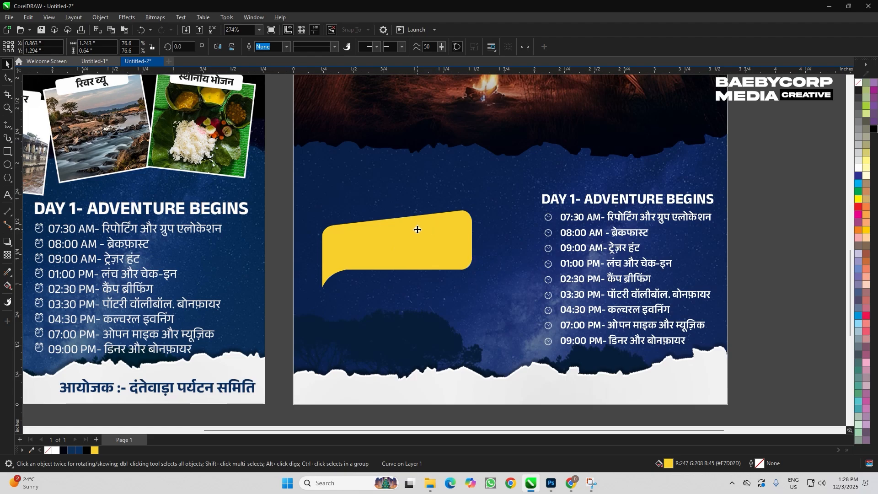
scroll(489, 229, down, 2)
scroll(433, 230, up, 1)
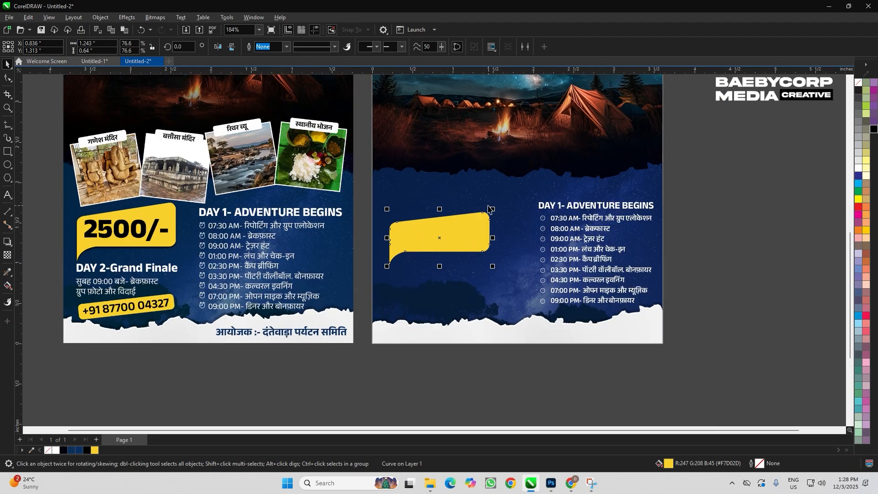
Raise the bubble's upper-right corner for a steeper slope and enlarge the bubble to about 1.33 by 0.79 in.
key(F10)
scroll(489, 213, up, 2)
drag(487, 207, 487, 198)
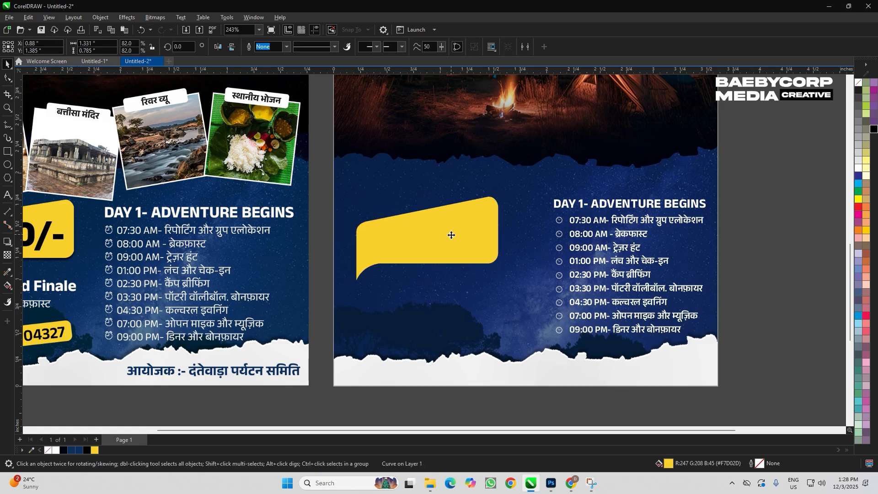
scroll(451, 235, down, 3)
scroll(463, 367, up, 1)
key(space)
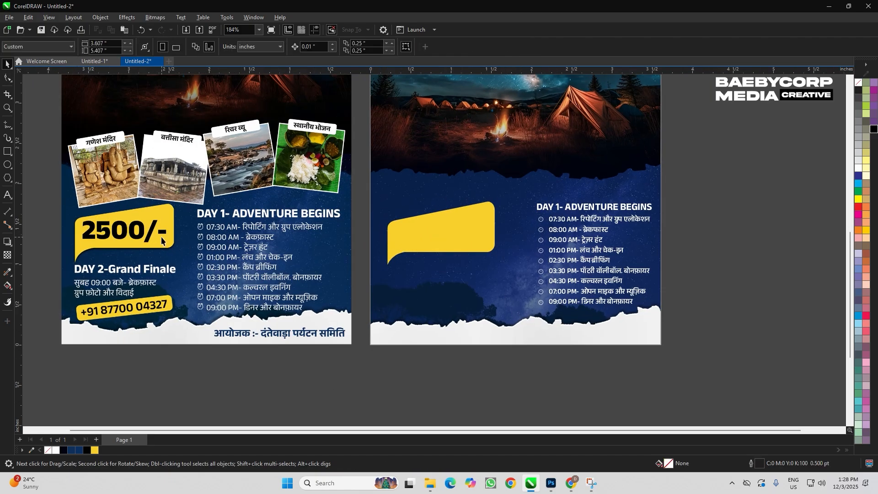
Switch to Chrome and copy the 2500/- price text from the reference poster in the Google image search.
key(alt+Tab)
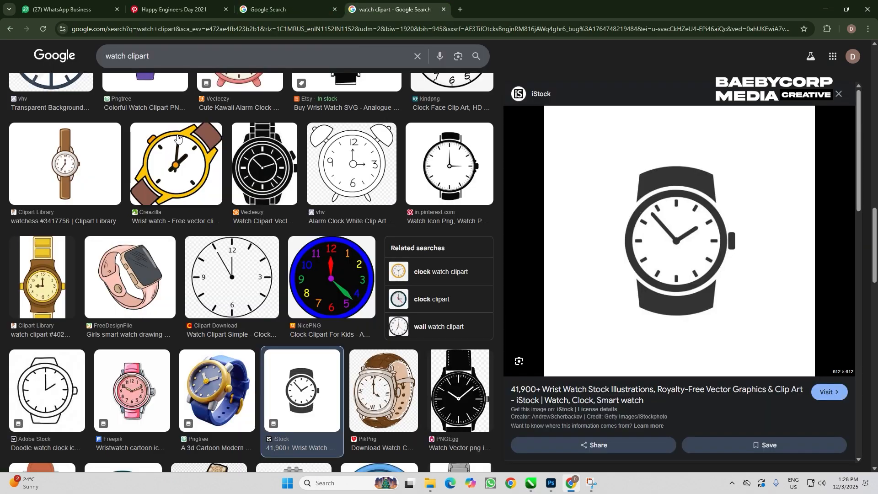
scroll(177, 137, up, 2)
key(ctrl+shift+Tab)
drag(195, 339, 255, 339)
key(ctrl+c)
Back in CorelDRAW, duplicate the Day 1 heading onto the yellow bubble and replace its text with 2500/-.
key(alt+Tab)
drag(551, 207, 467, 279)
right_click(421, 236)
key(F8)
key(ctrl+a)
key(ctrl+v)
key(ctrl+space)
scroll(459, 235, up, 1)
Centre the 2500/- text horizontally within the yellow speech bubble.
click(498, 227)
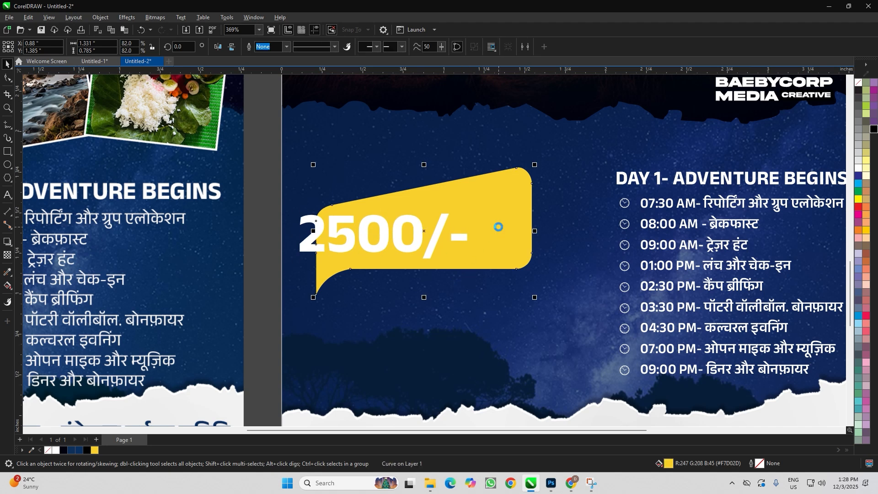
scroll(499, 227, down, 2)
click(452, 353)
scroll(415, 174, up, 1)
drag(411, 230, 432, 229)
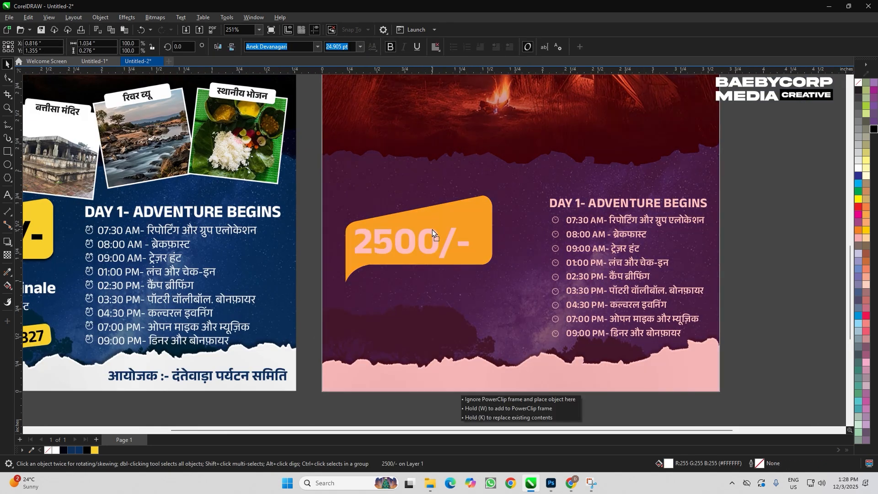
scroll(432, 230, down, 1)
scroll(438, 234, up, 1)
click(439, 240)
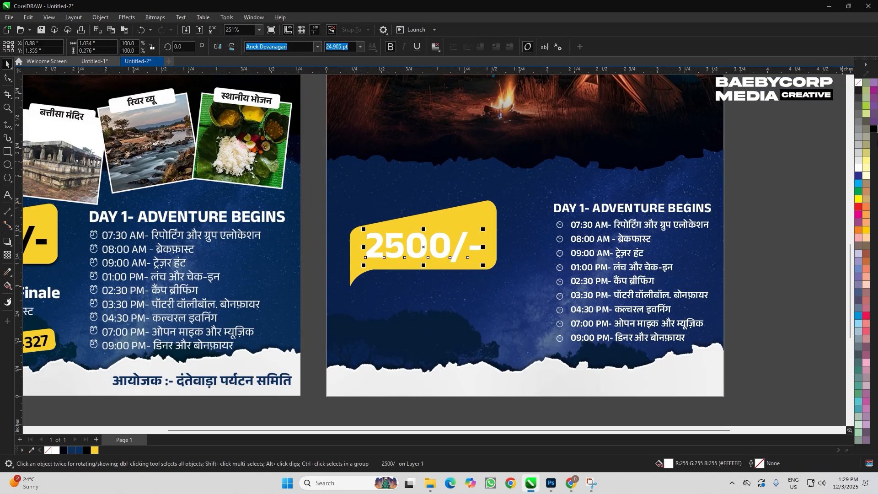
Fill the 2500/- text with black and deselect it.
click(875, 130)
scroll(435, 183, down, 2)
scroll(428, 274, up, 1)
click(428, 273)
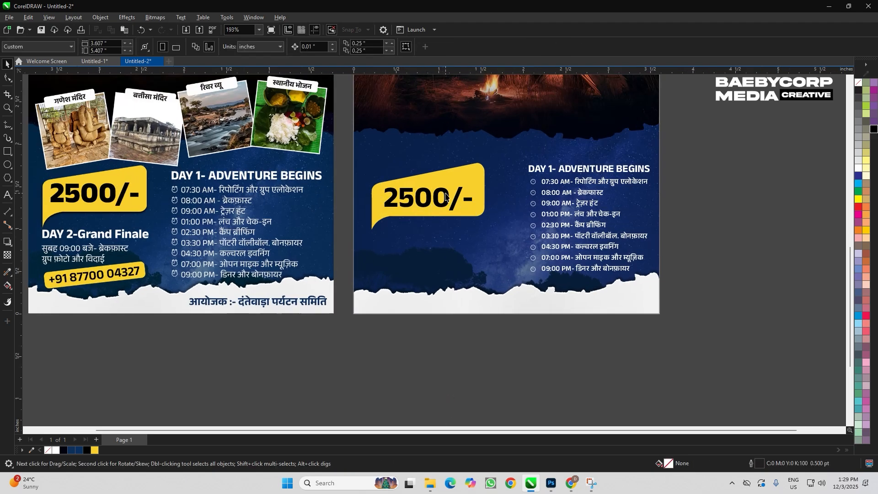
scroll(432, 151, up, 2)
scroll(567, 182, down, 2)
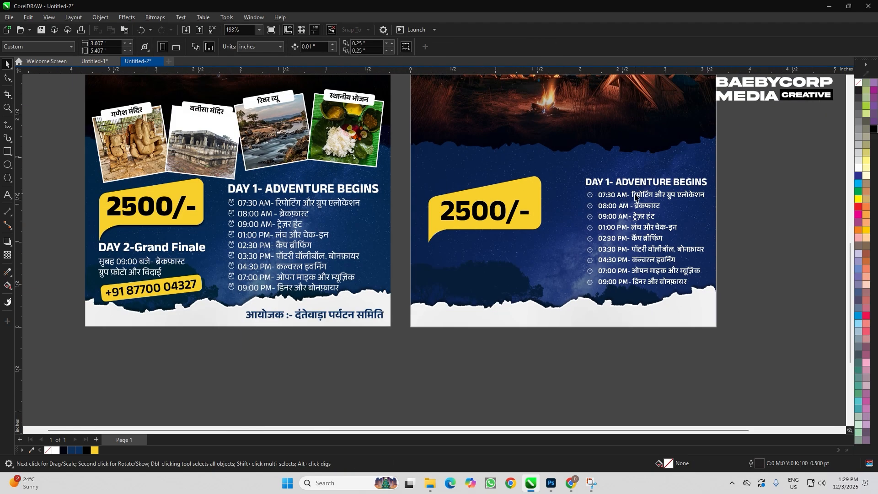
Duplicate the Day 1 schedule text below the price bubble and replace its contents with Entry Fees.
click(645, 194)
click(727, 193)
drag(648, 198, 513, 237)
right_click(513, 237)
scroll(513, 233, up, 1)
key(F8)
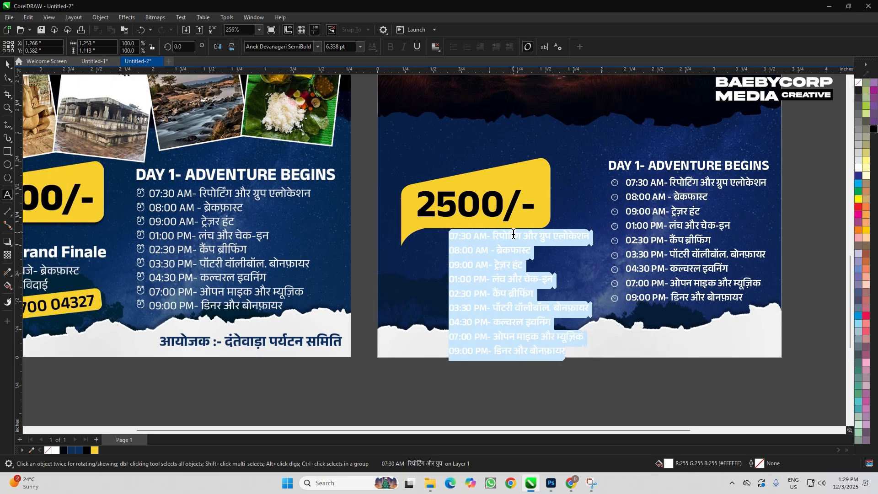
text(Entry Fees)
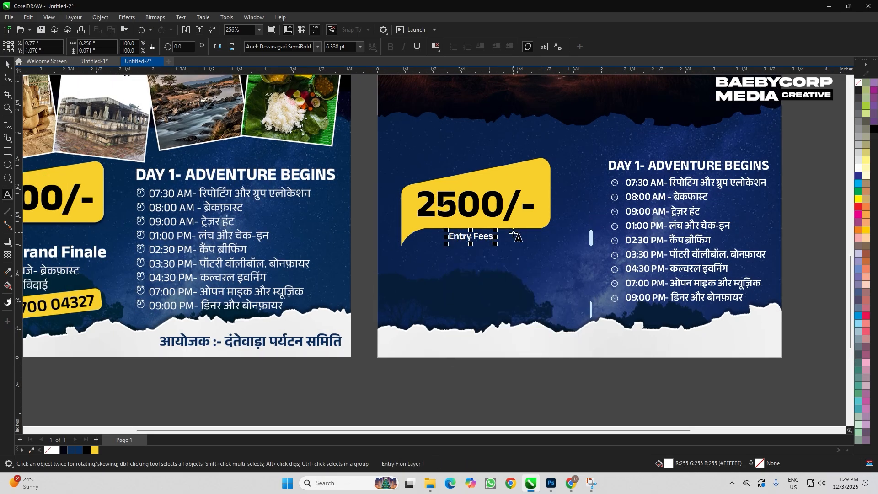
key(ctrl+space)
Place the Entry Fees label above the price in the bubble, colour it black and right-align it with 2500/-.
scroll(531, 215, up, 2)
drag(465, 253, 495, 167)
key(ctrl+shift+e)
click(497, 186)
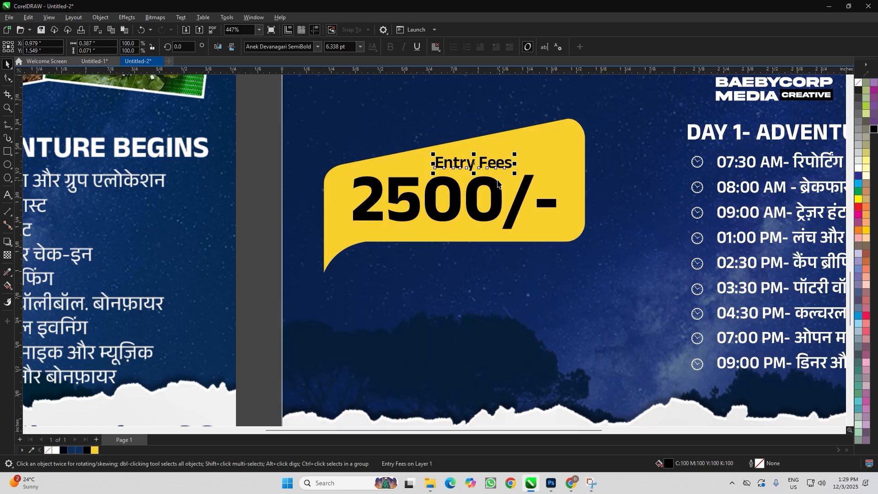
shift+click(524, 192)
key(r)
scroll(503, 160, down, 4)
key(Escape)
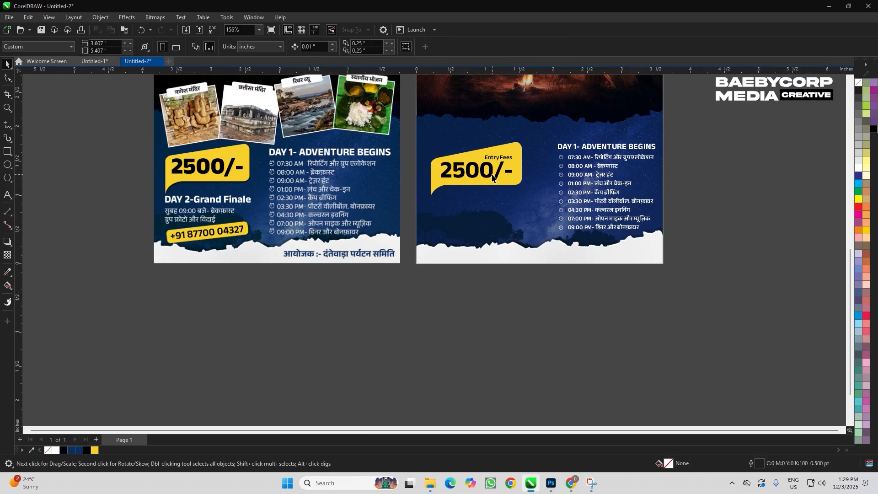
Duplicate the yellow bubble with a very small downward offset and bring the copy to the front.
scroll(500, 159, up, 5)
click(471, 171)
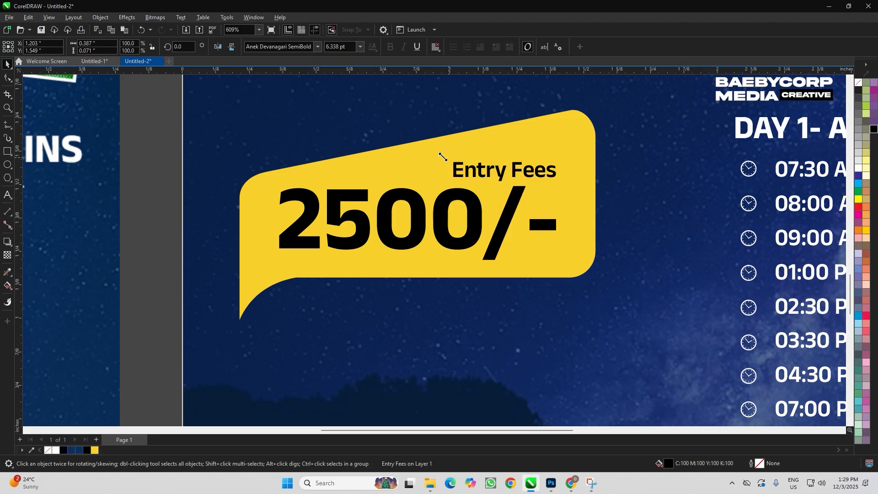
scroll(503, 202, down, 2)
click(436, 161)
scroll(437, 161, up, 3)
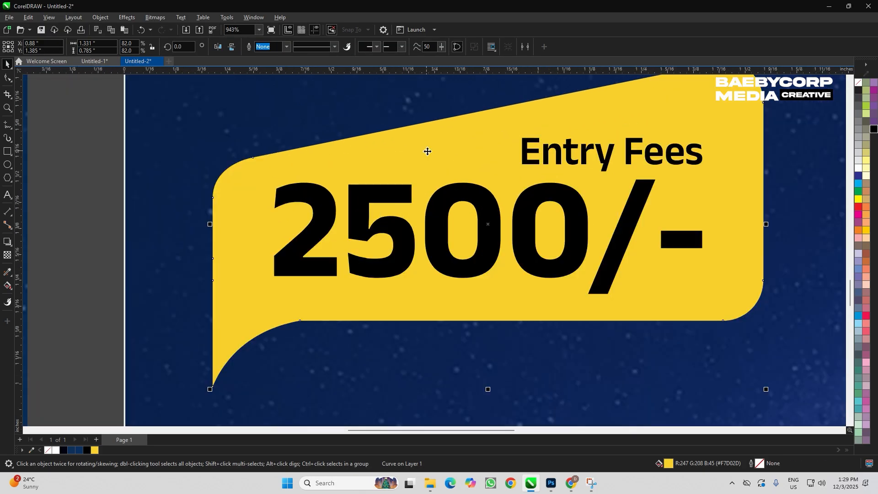
scroll(427, 151, down, 3)
scroll(421, 153, up, 3)
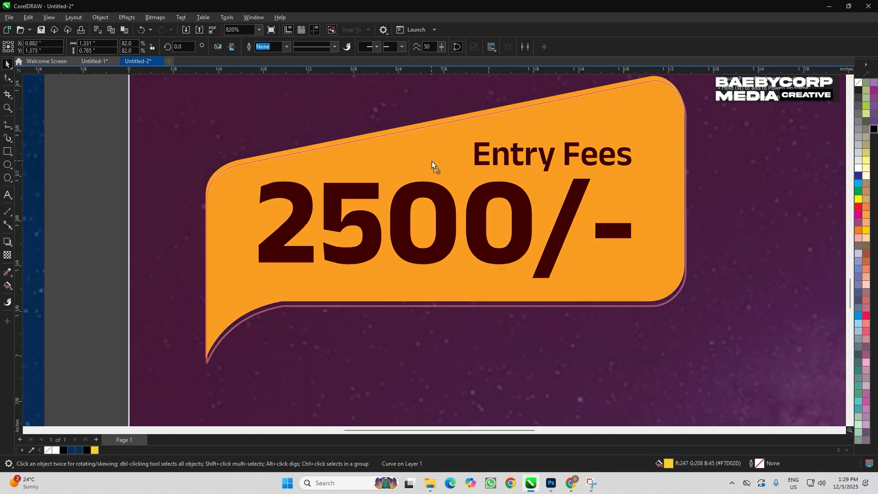
key(ctrl+Home)
Fill the bubble copy with black and send it behind the yellow bubble as a thin hard shadow.
click(874, 130)
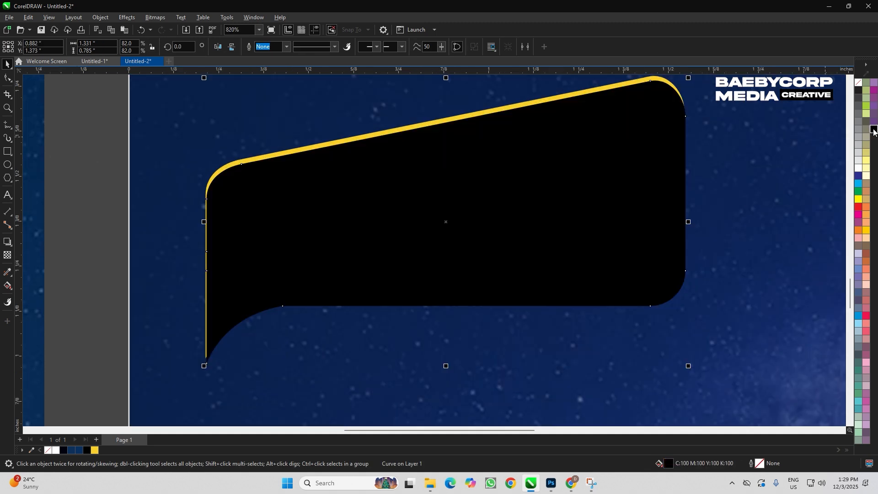
key(ctrl+Page_Down)
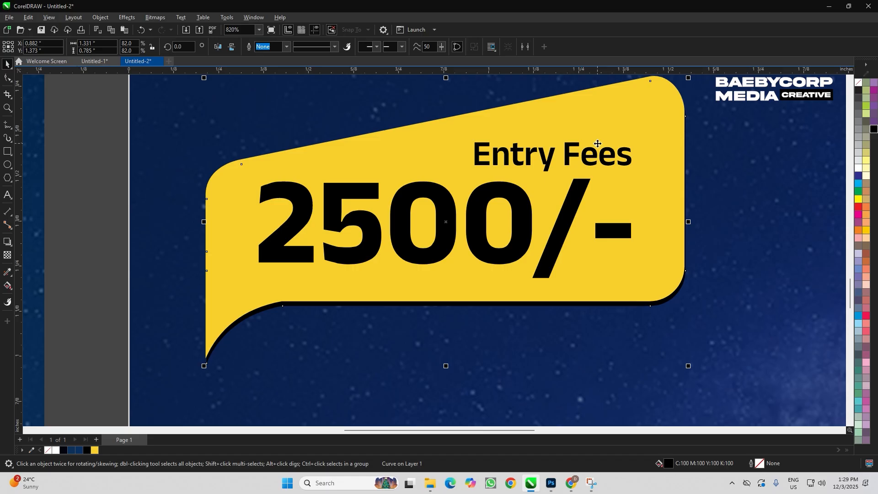
scroll(279, 388, up, 5)
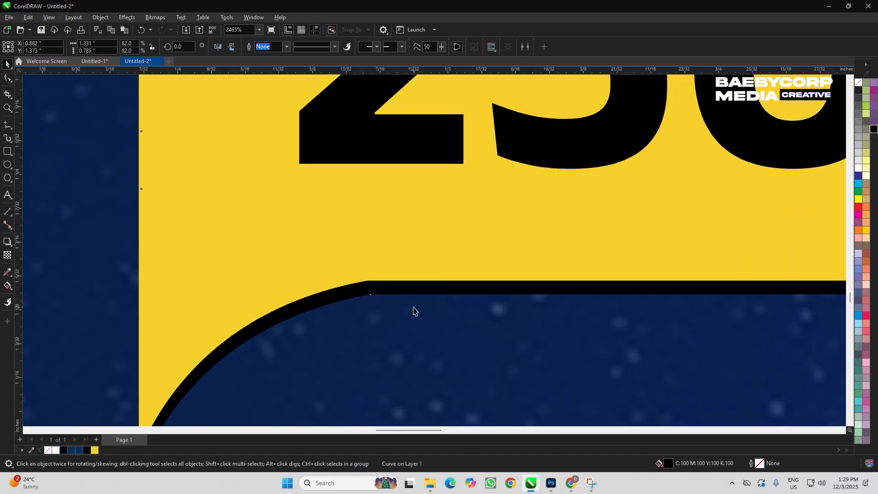
scroll(414, 311, down, 3)
scroll(394, 312, up, 6)
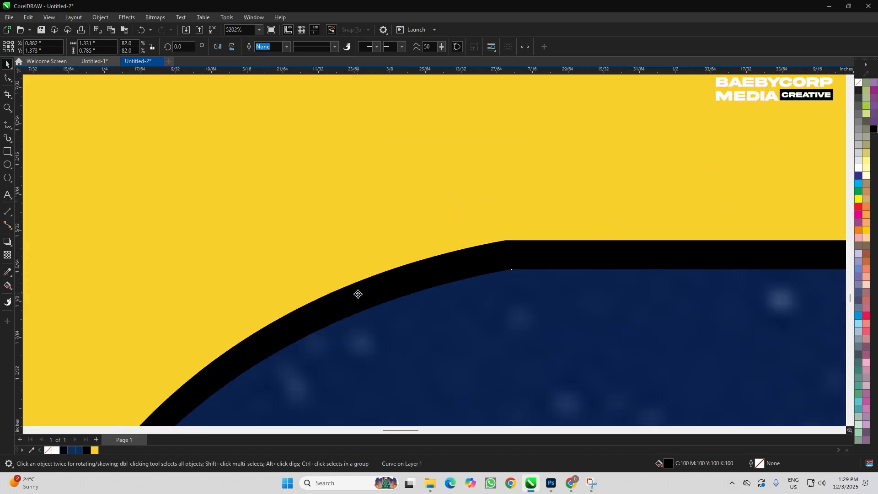
scroll(359, 294, down, 10)
drag(304, 173, 574, 364)
scroll(384, 333, down, 4)
scroll(402, 389, up, 3)
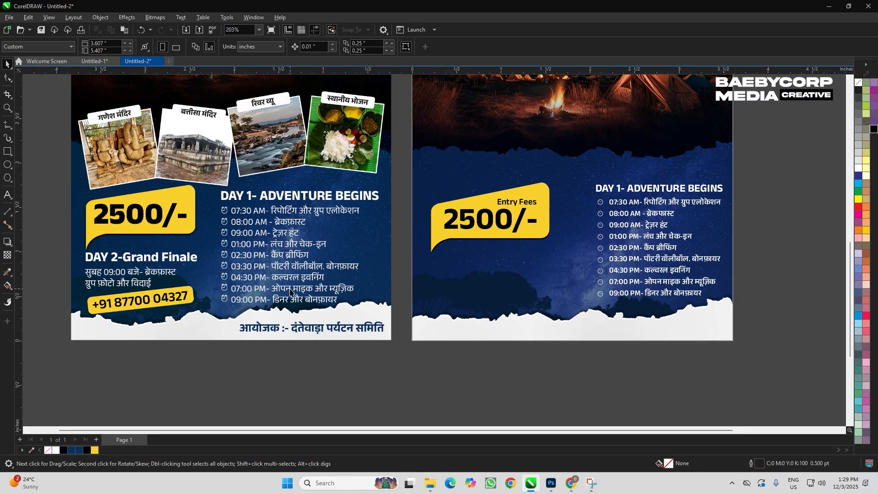
Switch to Chrome and copy the DAY 2-Grand Finale heading from the reference poster.
key(alt+Tab)
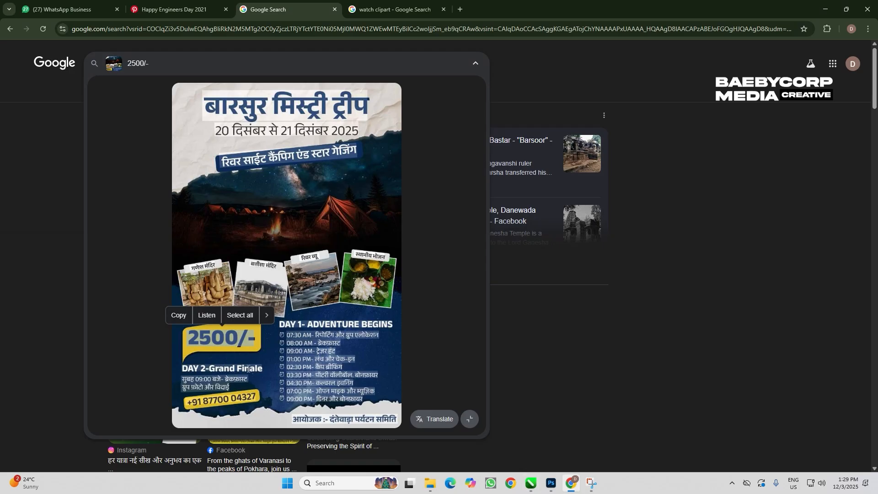
click(184, 375)
key(ctrl+c)
Return to CorelDRAW and duplicate the whole Day 1 block, including its clock icons, beneath the price bubble.
key(alt+Tab)
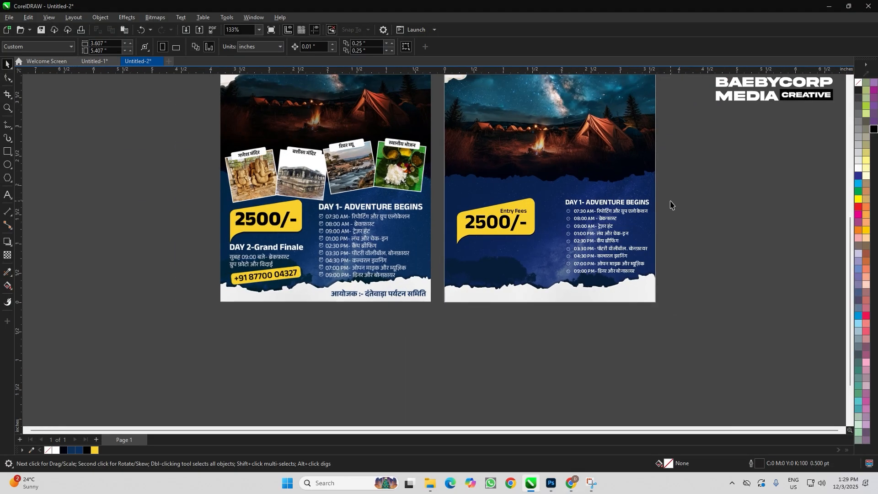
drag(554, 296, 553, 297)
drag(570, 202, 463, 253)
right_click(463, 253)
scroll(483, 266, up, 2)
click(535, 251)
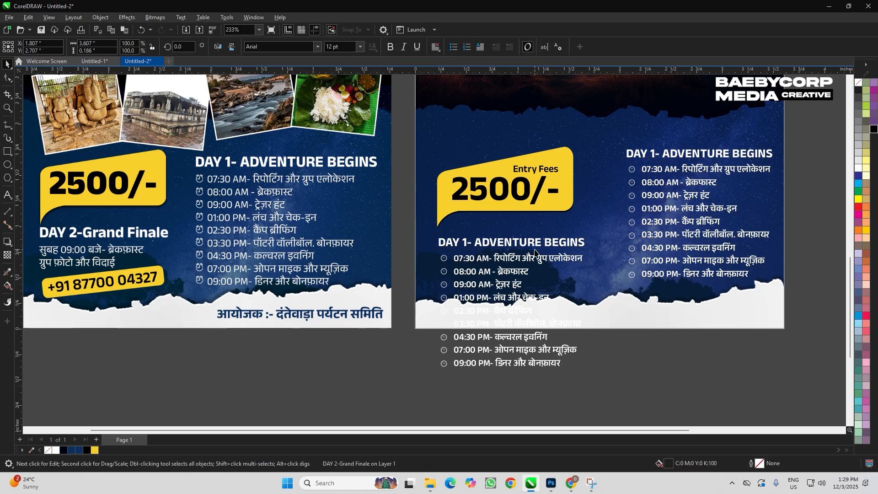
Replace the heading of the duplicated block with DAY 2-Grand Finale.
click(423, 377)
double_click(463, 244)
key(ctrl+a)
key(ctrl+v)
key(ctrl+space)
click(389, 374)
Switch to Chrome and copy the two Hindi lines under the Day 2 heading of the reference poster.
key(alt+Tab)
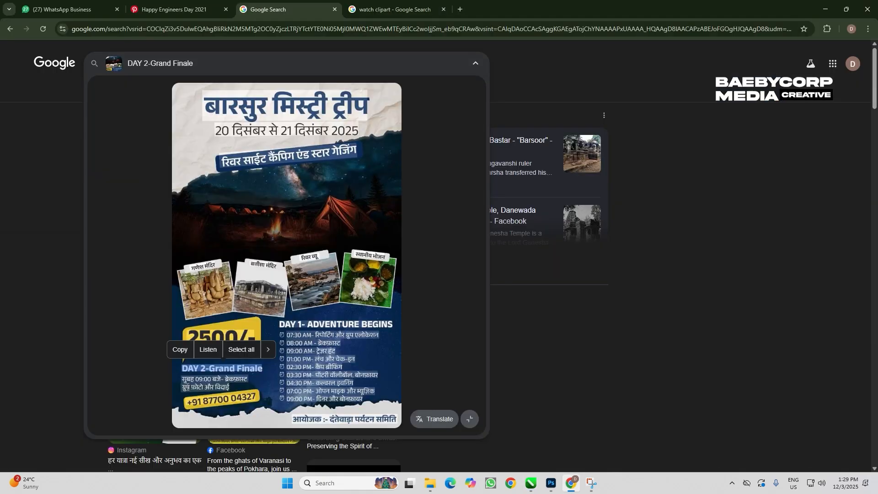
drag(227, 388, 183, 379)
key(ctrl+c)
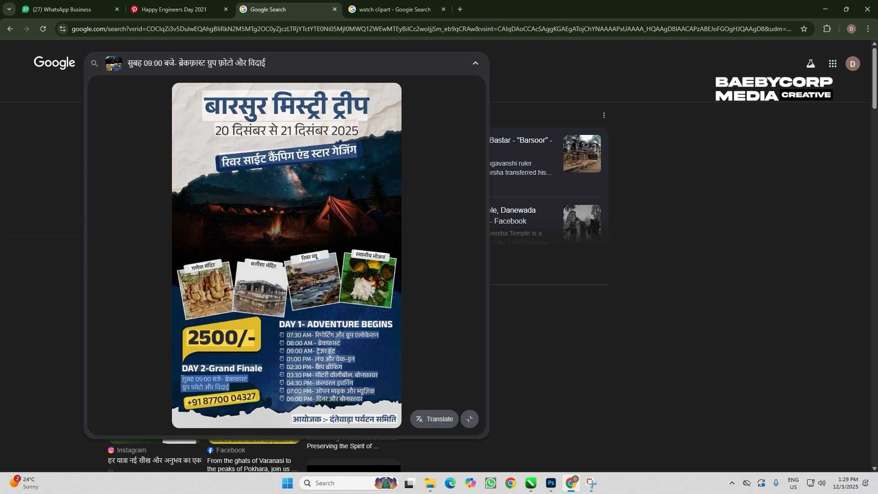
Back in CorelDRAW, replace the duplicated schedule text with सुबह 09:00 बजे- ब्रेकफ़ास्ट ग्रुप फ़ोटो और विदाई.
key(alt+Tab)
double_click(461, 262)
key(ctrl+a)
key(ctrl+v)
click(410, 400)
drag(462, 245, 462, 244)
key(Delete)
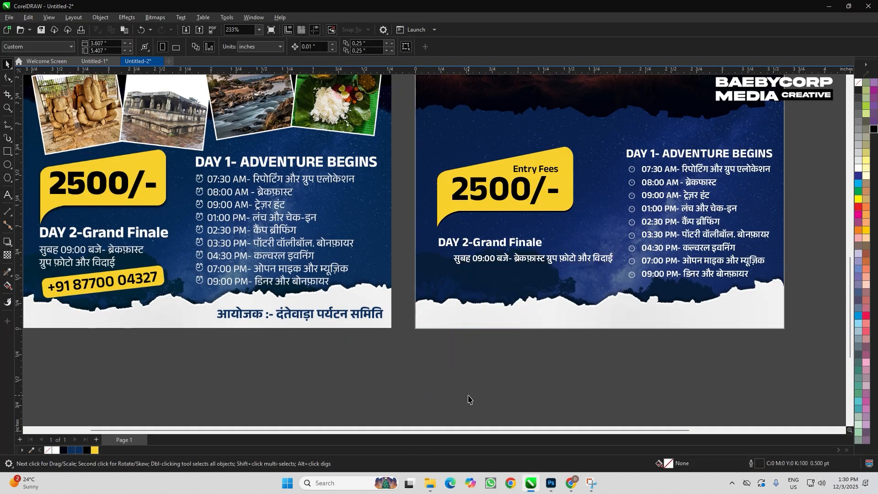
scroll(553, 298, up, 1)
scroll(550, 263, down, 2)
scroll(559, 253, up, 1)
key(ctrl+z)
Delete the surplus clock icons of the duplicated block, keeping only the first one beside the Day 2 text.
drag(438, 411, 498, 270)
key(Delete)
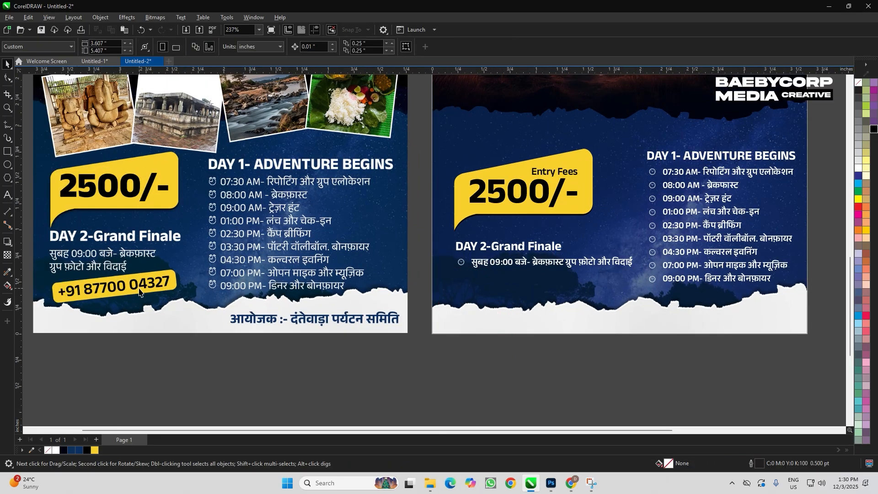
scroll(566, 259, up, 1)
double_click(567, 267)
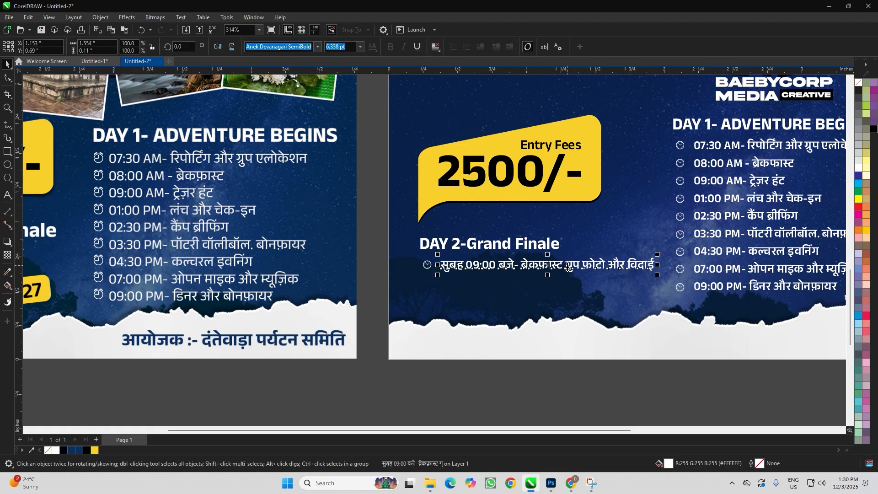
scroll(576, 306, up, 2)
key(BackSpace)
key(Return)
scroll(587, 307, down, 3)
key(ctrl+z)
key(ctrl+z)
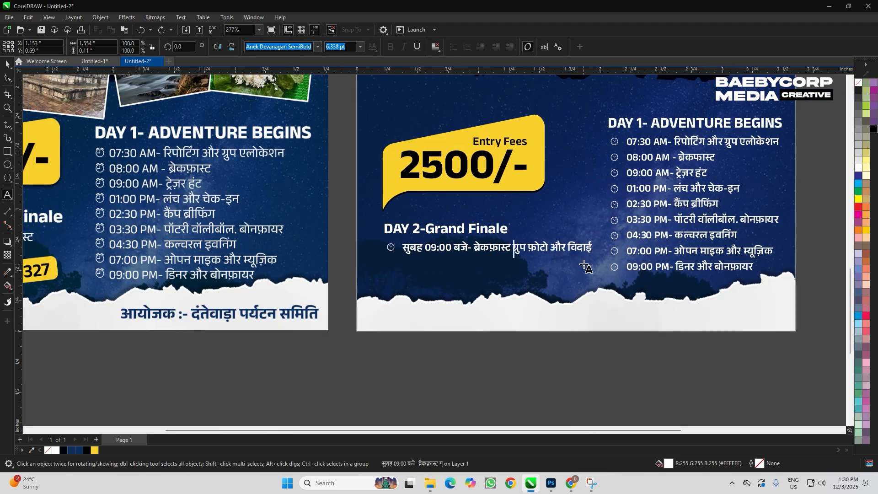
Break the Day 2 text after ब्रेकफ़ास्ट so that ग्रुप फ़ोटो और विदाई starts a second line.
scroll(510, 260, up, 3)
key(Escape)
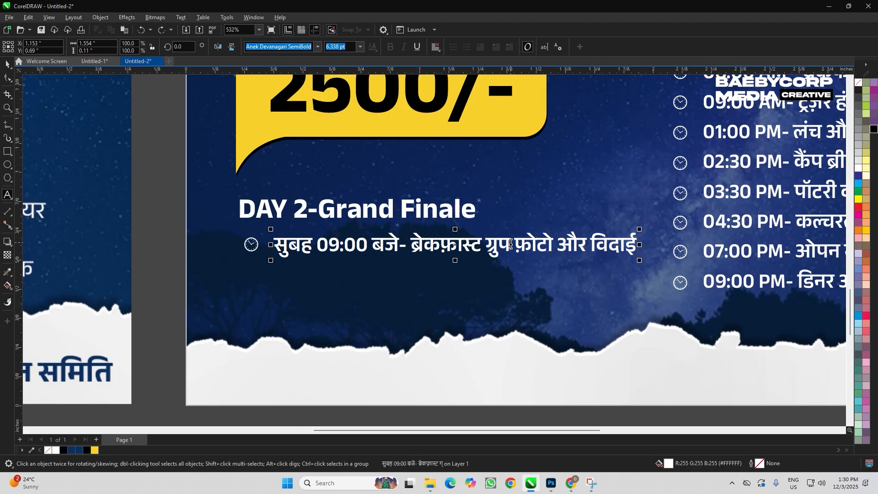
text(0)
click(505, 237)
key(BackSpace)
key(BackSpace)
key(Return)
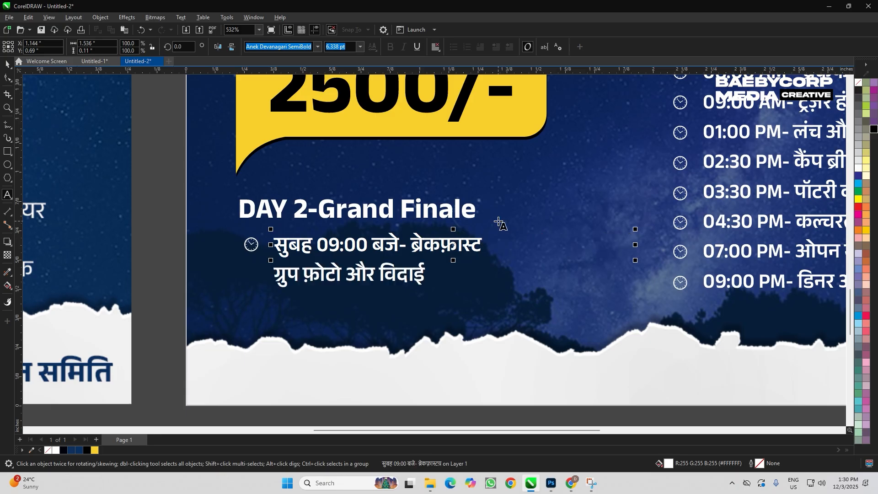
key(ctrl+space)
scroll(485, 266, down, 3)
click(433, 365)
scroll(426, 331, down, 2)
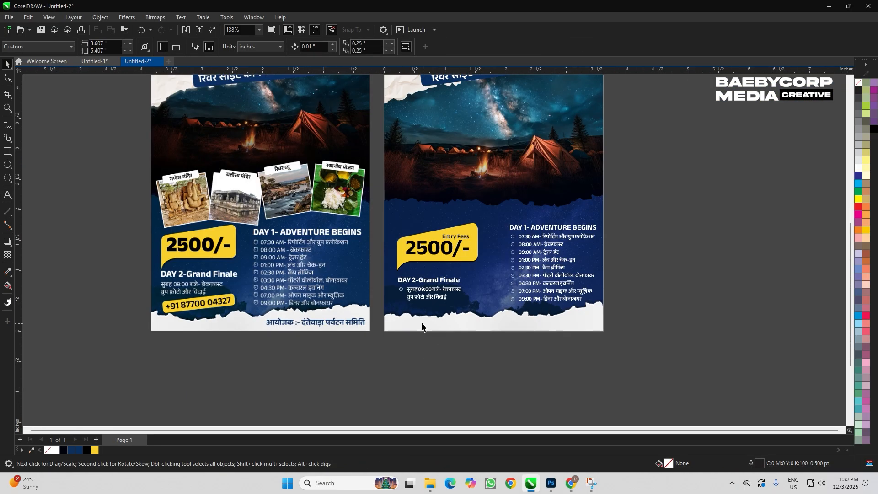
Nudge the Day 2 heading, text and clock icon slightly upward, closer to the price bubble.
scroll(421, 326, up, 1)
drag(375, 305, 486, 262)
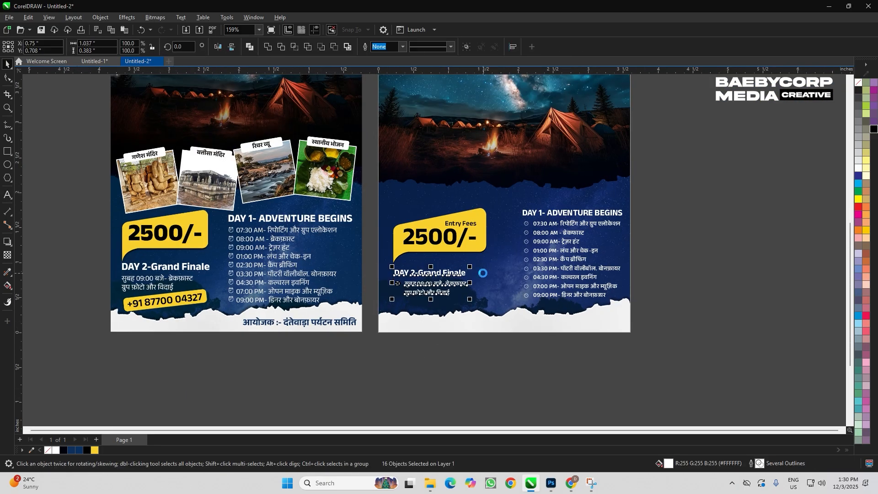
key(Up)
key(Up)
key(Up)
key(Up)
Nudge the price bubble and the Day 2 block together slightly upward on the poster.
drag(367, 304, 500, 192)
key(Up)
key(Up)
key(Up)
key(Up)
key(Up)
click(405, 373)
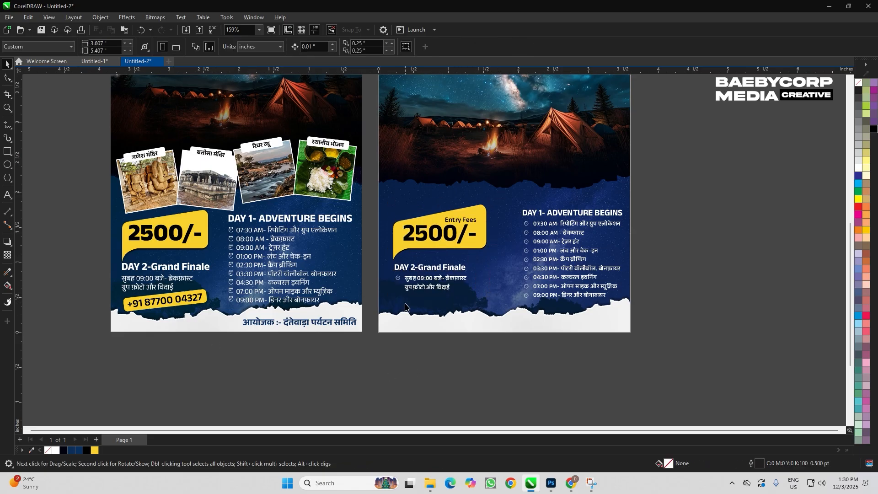
Draw a rectangle about 1.43 by 0.27 in below the posters and fully round its corners to about 0.134 in.
key(F6)
scroll(399, 343, up, 2)
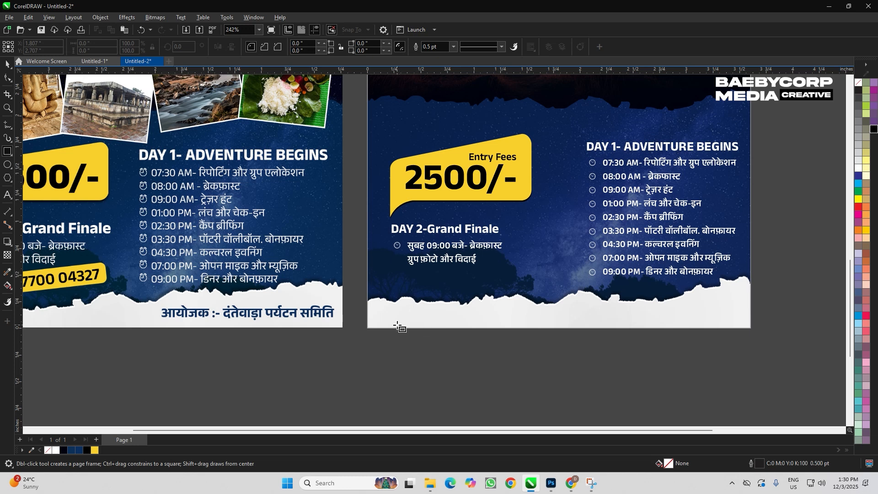
scroll(414, 323, down, 1)
drag(268, 345, 399, 371)
key(F10)
drag(267, 346, 388, 361)
Fill the rounded rectangle with the yellow sampled from the price bubble.
key(space)
key(e)
click(538, 181)
scroll(280, 378, up, 3)
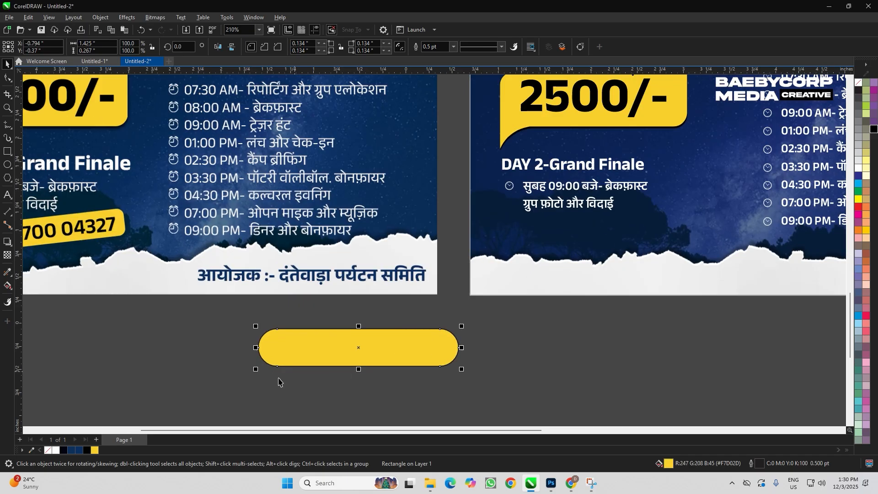
Reduce the yellow rectangle's corner radius to about 0.034 in and remove its outline.
scroll(279, 382, up, 1)
key(F10)
drag(276, 322, 262, 322)
key(space)
key(F12)
key(Return)
scroll(403, 307, down, 1)
scroll(446, 328, up, 1)
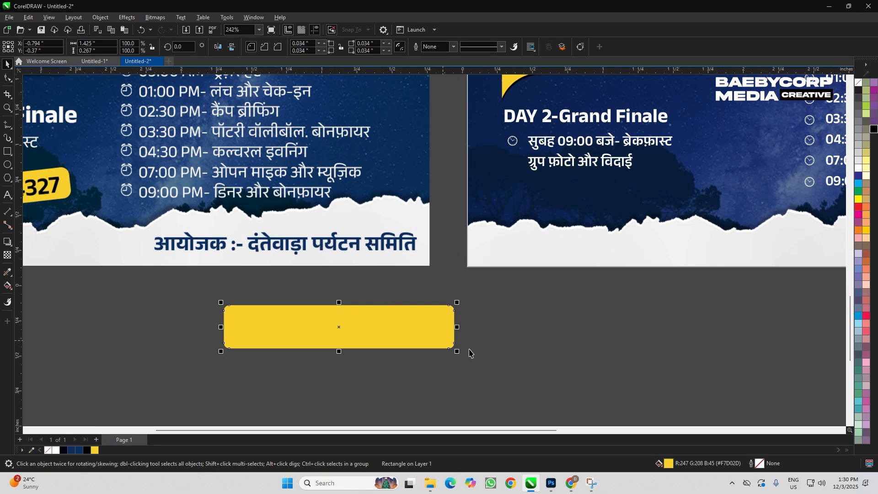
Widen the yellow rounded rectangle to about 1.6 in.
click(474, 324)
click(437, 331)
click(526, 334)
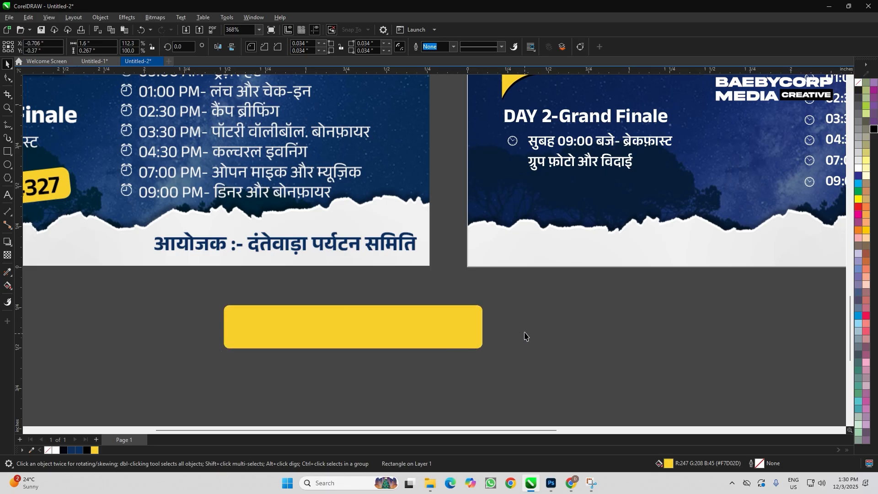
scroll(457, 297, down, 2)
Switch to Chrome and copy the contact phone number from the reference poster's recognized text.
key(alt+Tab)
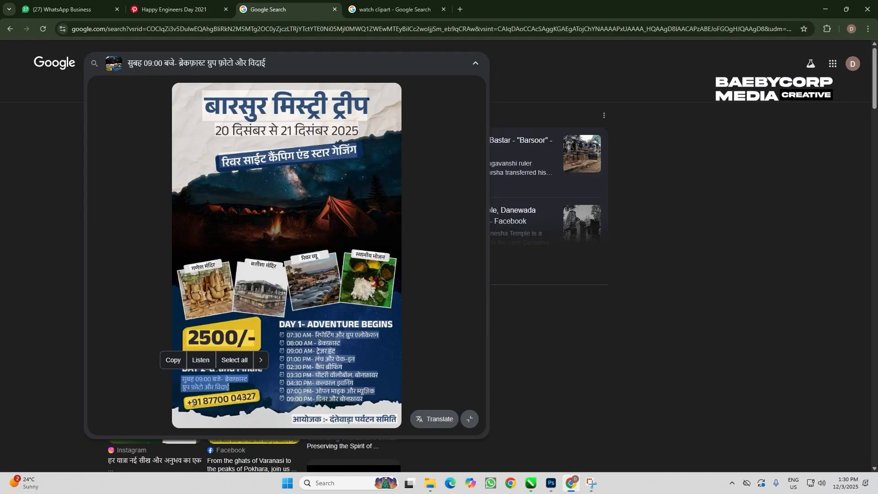
drag(192, 403, 287, 391)
double_click(249, 398)
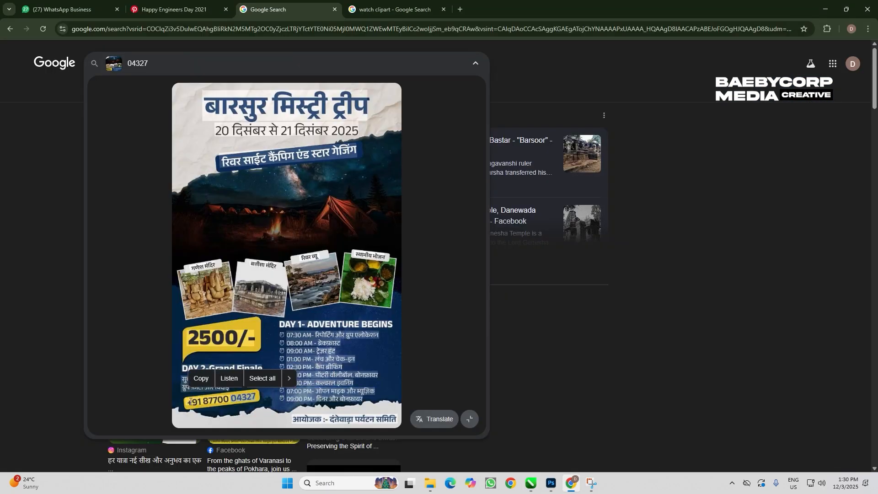
shift+click(191, 402)
key(ctrl+c)
key(alt+Tab)
Duplicate the Day 2 heading onto the yellow rectangle, replace its text with the copied phone number and centre it on the rectangle.
click(491, 221)
drag(491, 221, 399, 313)
double_click(399, 313)
key(ctrl+a)
key(ctrl+v)
key(ctrl+space)
scroll(444, 302, up, 1)
shift+click(333, 323)
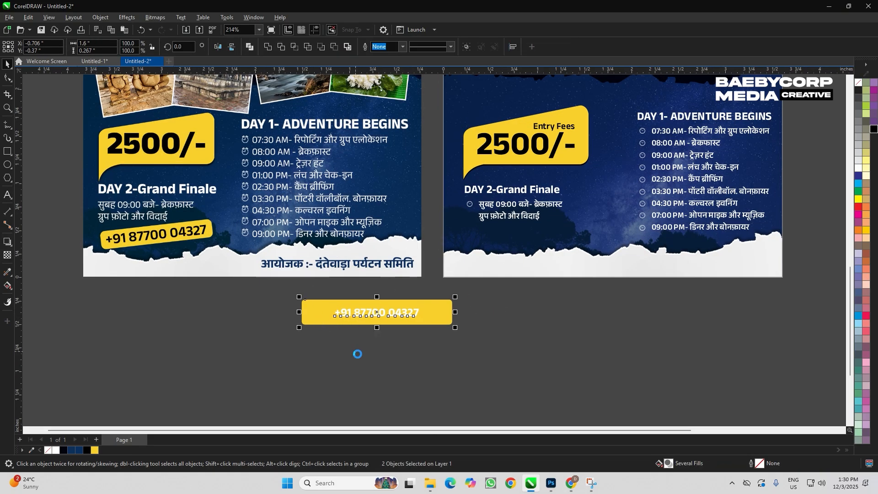
Fill the phone number text with black and enlarge it to nearly span the yellow rectangle.
click(350, 314)
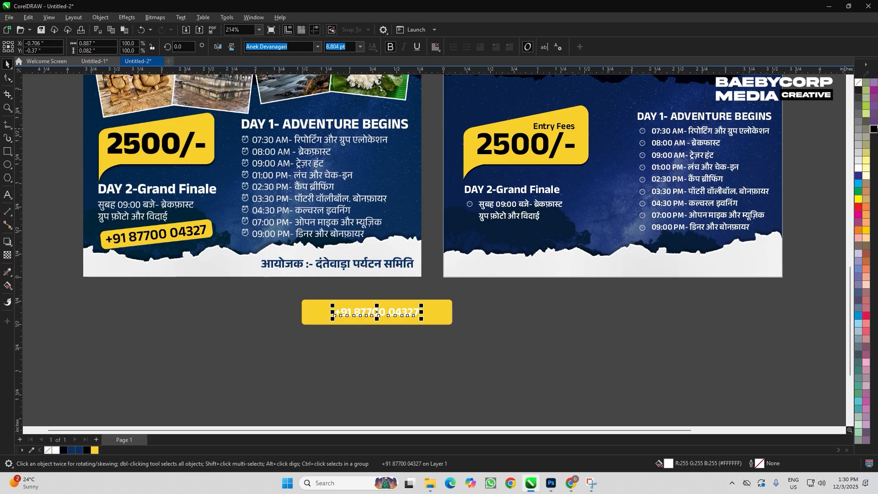
click(874, 130)
scroll(492, 315, up, 1)
drag(391, 318, 420, 334)
click(303, 352)
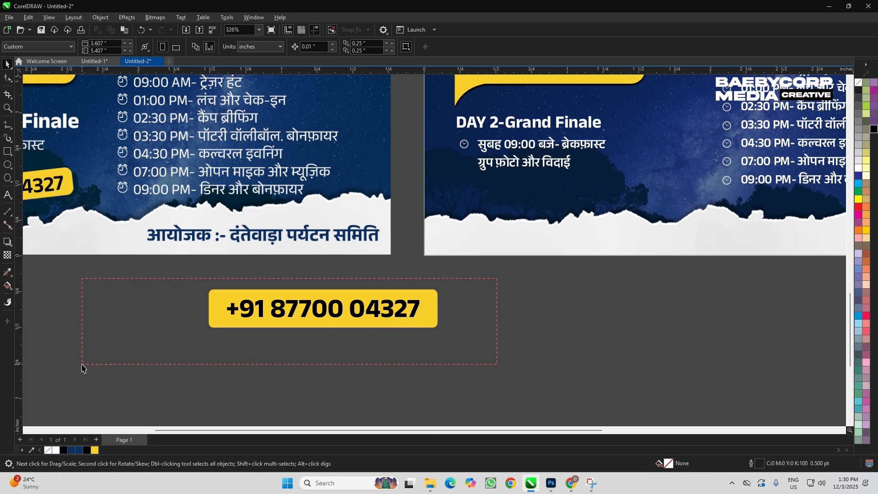
Rotate the yellow rectangle and its phone number counterclockwise by about 8.9° and group them.
drag(82, 368, 82, 367)
drag(440, 285, 431, 266)
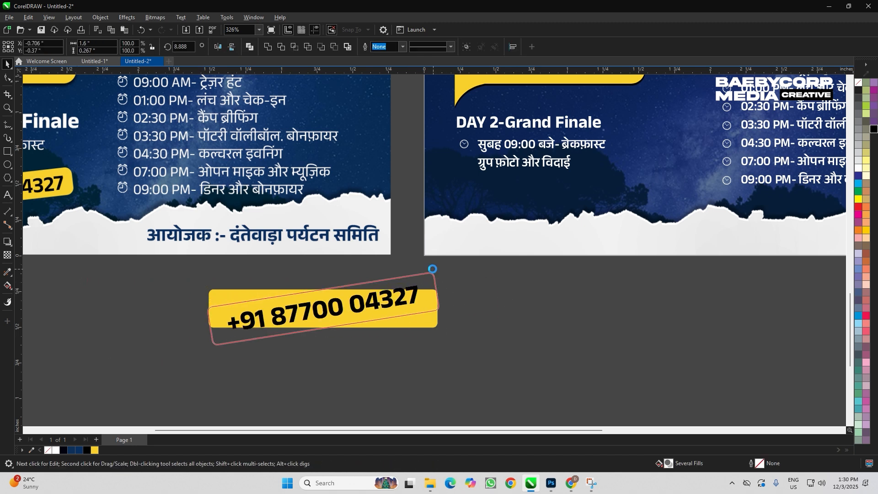
click(403, 328)
Move the contact banner below the Day 2 text on the new poster and shrink it to about 1.07 in wide.
drag(335, 312, 542, 202)
drag(632, 171, 605, 182)
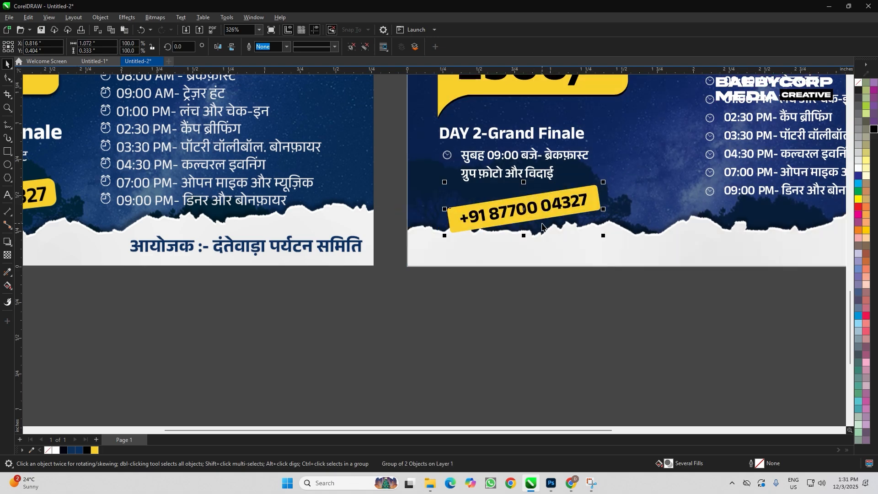
shift+click(466, 172)
scroll(464, 190, down, 1)
drag(415, 290, 549, 203)
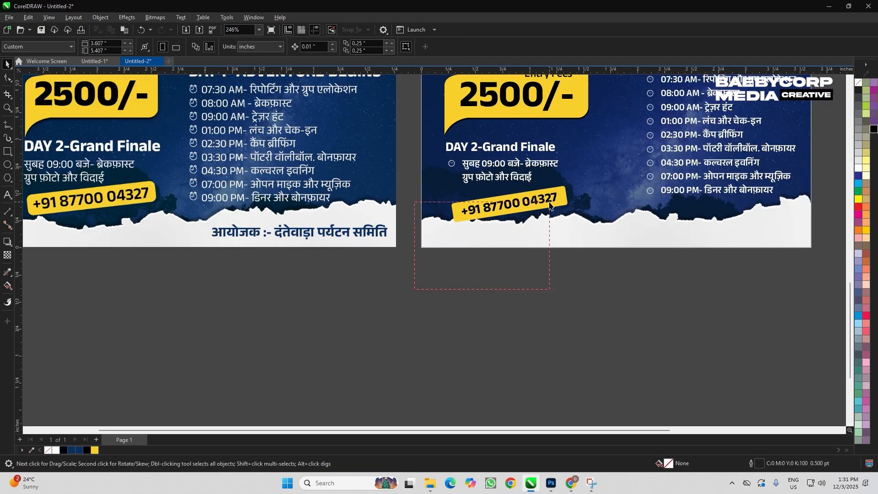
drag(401, 133, 606, 198)
click(607, 197)
Align the contact banner's left edge with the left edge of the yellow price bubble.
click(463, 207)
shift+click(461, 115)
scroll(446, 151, down, 3)
key(l)
click(504, 260)
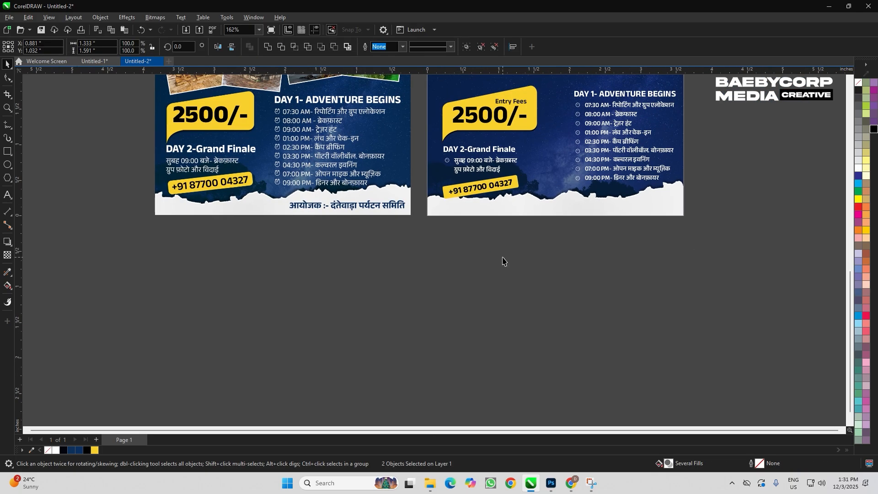
Enlarge the contact banner proportionally to about 1.27 by 0.395 in.
scroll(492, 186, up, 3)
click(493, 186)
drag(534, 168, 557, 155)
click(477, 211)
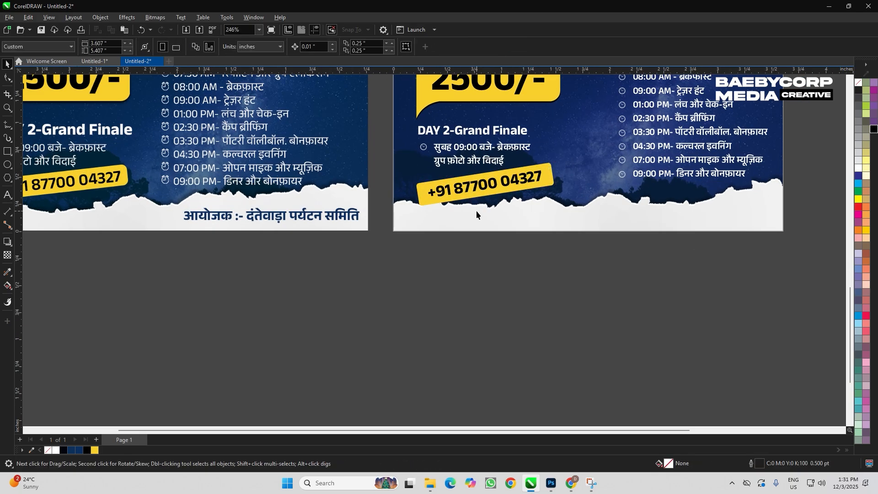
click(493, 188)
click(493, 188)
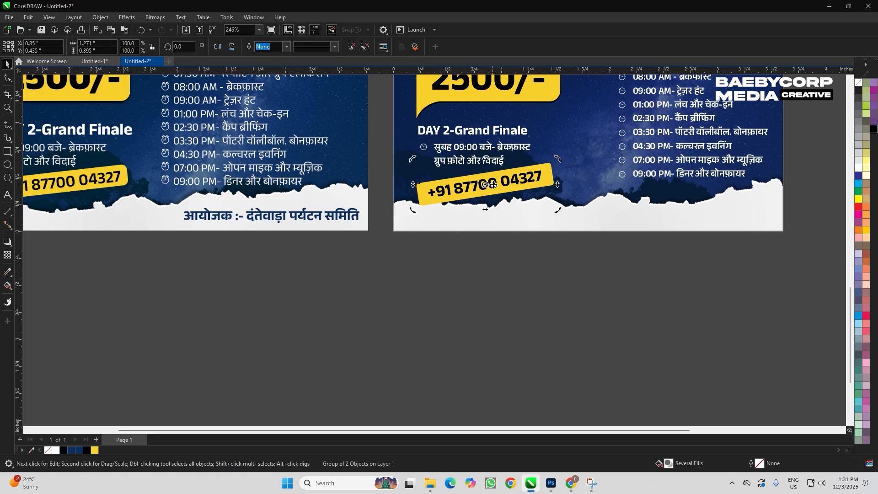
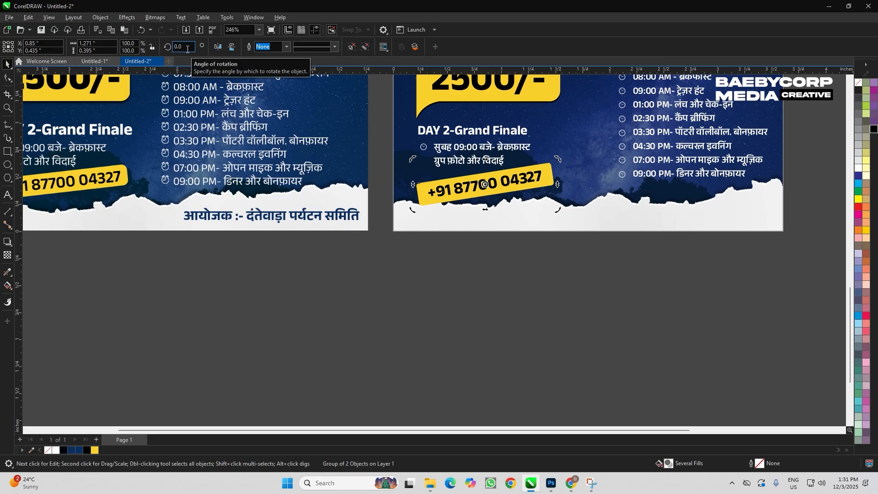
click(421, 300)
scroll(421, 300, down, 1)
scroll(422, 279, up, 1)
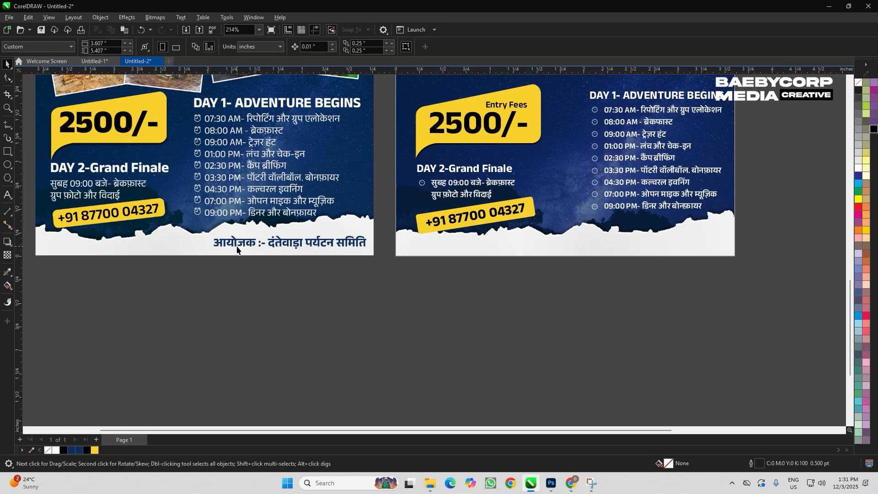
scroll(237, 249, up, 1)
scroll(378, 296, down, 2)
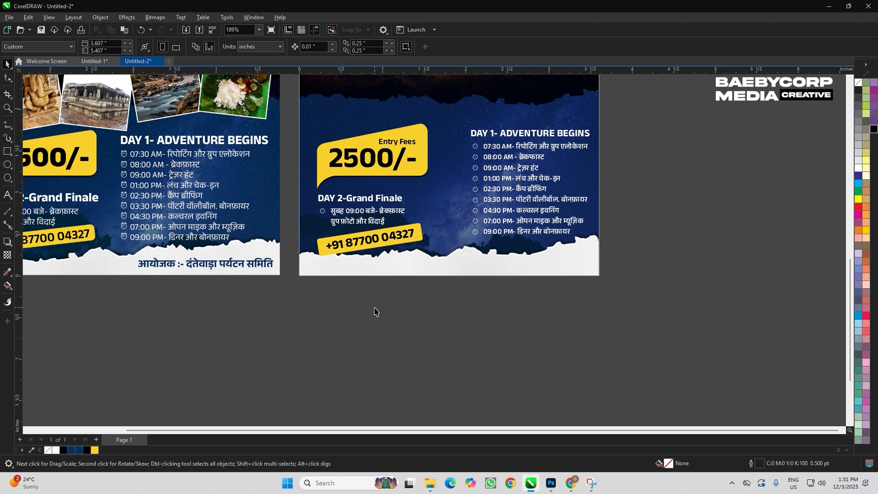
Copy the organiser line आयोजक :- दंतेवाड़ा पर्यटन समिति from the reference poster in Chrome and return to CorelDRAW.
key(alt+Tab)
drag(295, 420, 397, 420)
key(ctrl+c)
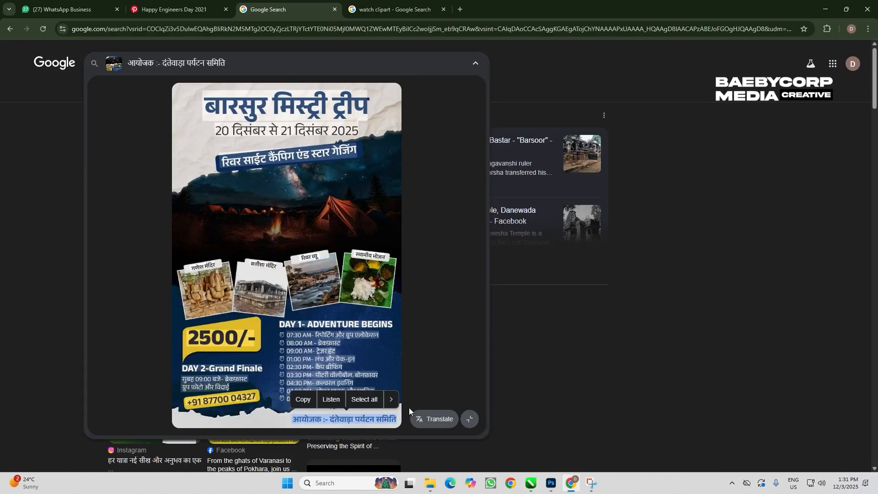
key(alt+Tab)
Duplicate the Day 1 heading onto the torn white strip at the poster's bottom and replace its text with the copied organiser line.
scroll(475, 164, up, 1)
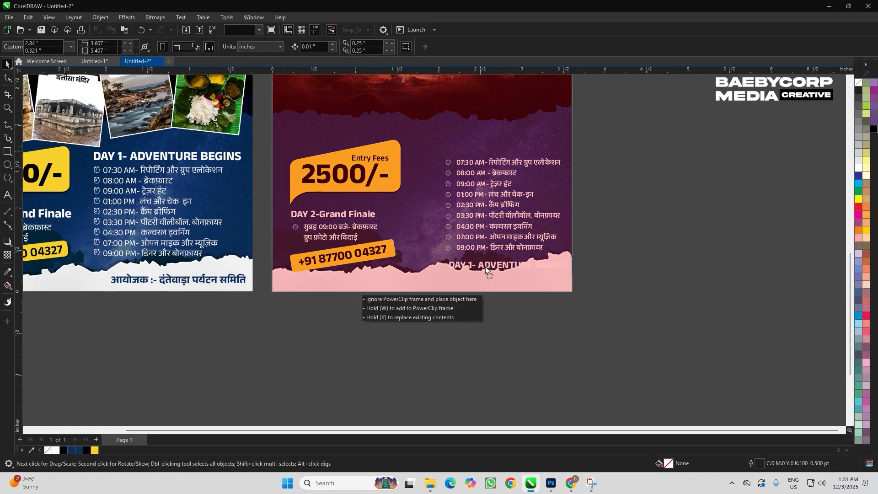
click(484, 280)
double_click(476, 283)
key(ctrl+a)
key(ctrl+v)
key(ctrl+space)
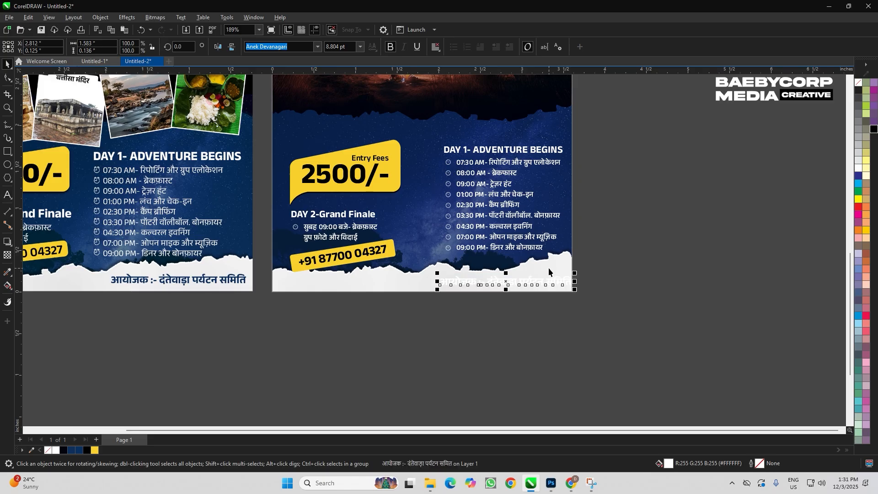
Fill the organiser line with the dark blue R10 G48 B97 from the document palette.
scroll(172, 281, up, 2)
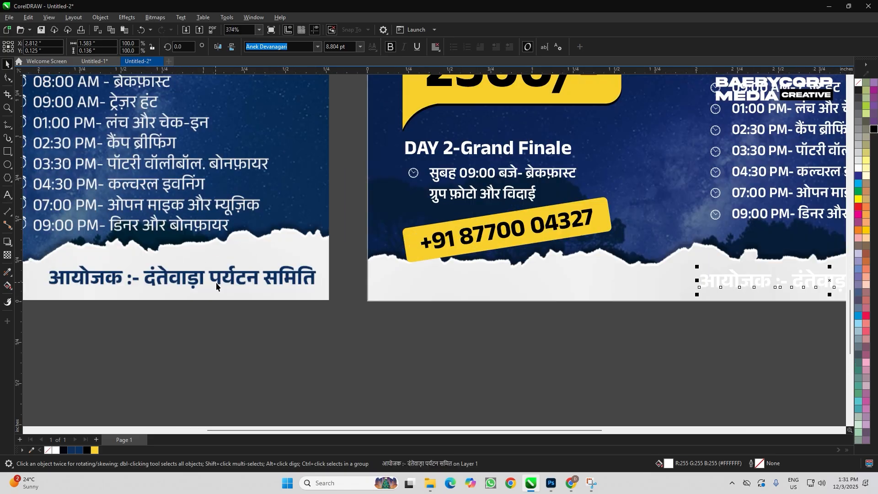
click(79, 450)
scroll(622, 311, up, 2)
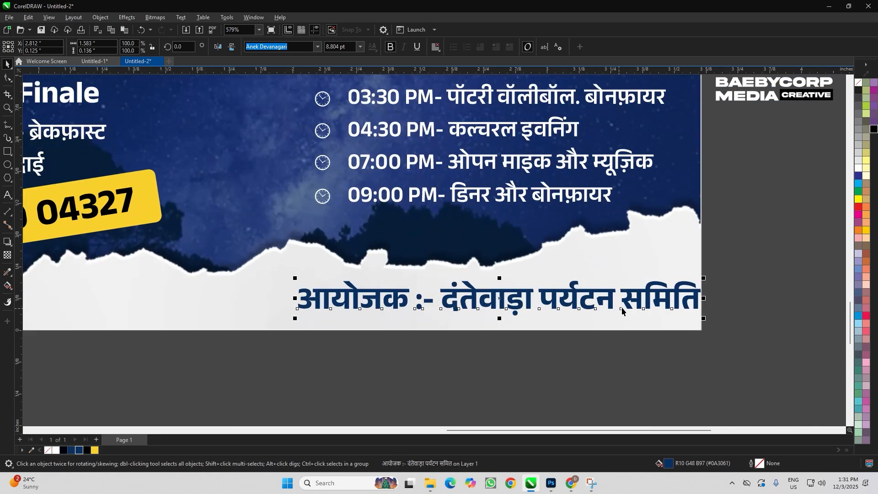
Align the organiser line's right edge with the right edge of the Day 1 schedule text.
shift+click(635, 160)
drag(753, 254, 270, 357)
shift+click(517, 193)
key(t)
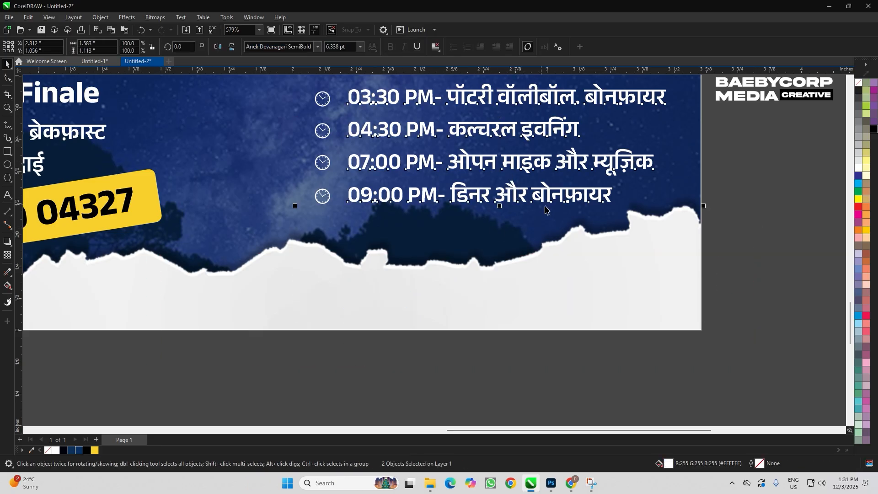
key(ctrl+z)
key(r)
click(737, 232)
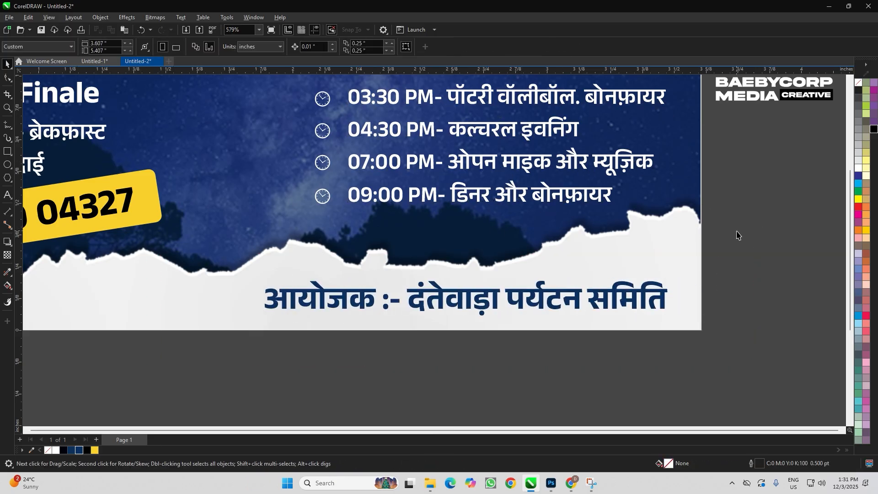
key(F4)
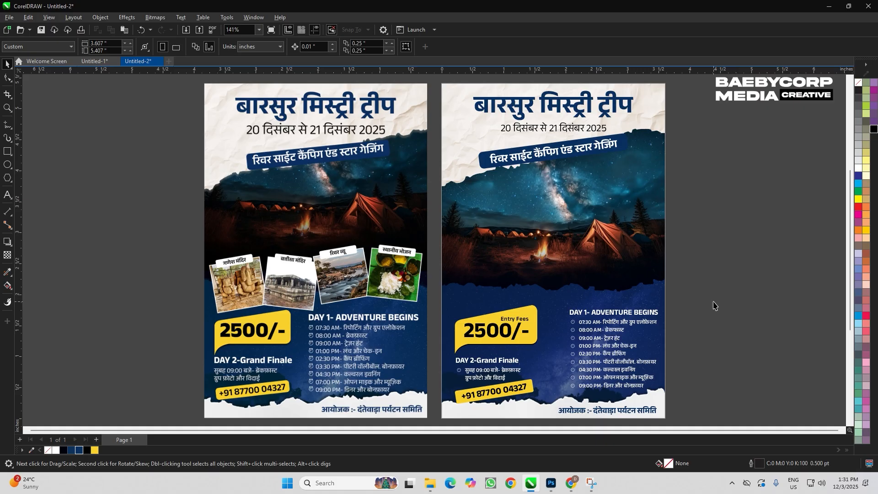
Try to enlarge the first Day 1 clock icons to about 0.082 in.
scroll(574, 321, up, 7)
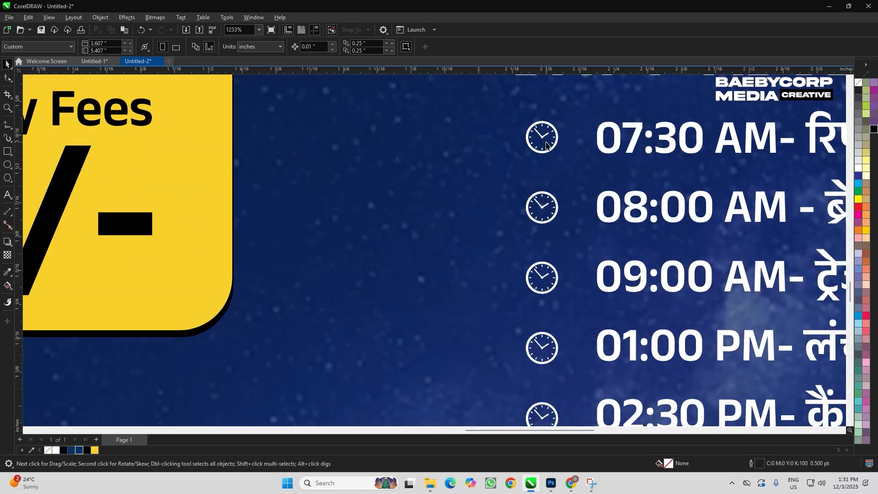
scroll(549, 149, up, 1)
scroll(553, 153, down, 2)
scroll(513, 147, up, 1)
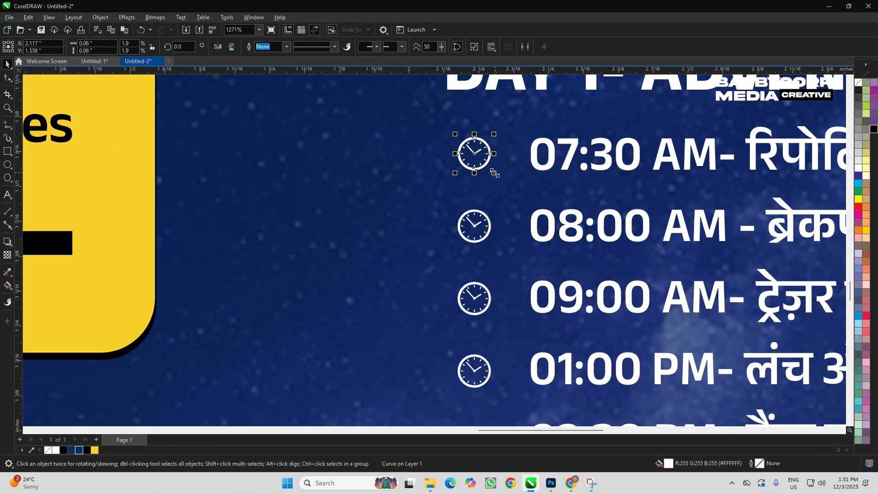
click(502, 180)
scroll(502, 179, down, 3)
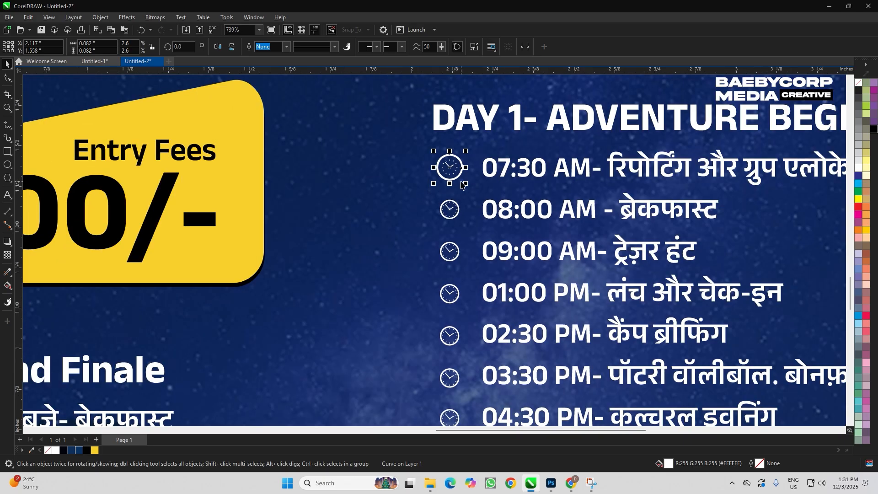
scroll(444, 157, up, 3)
click(448, 215)
scroll(448, 214, down, 3)
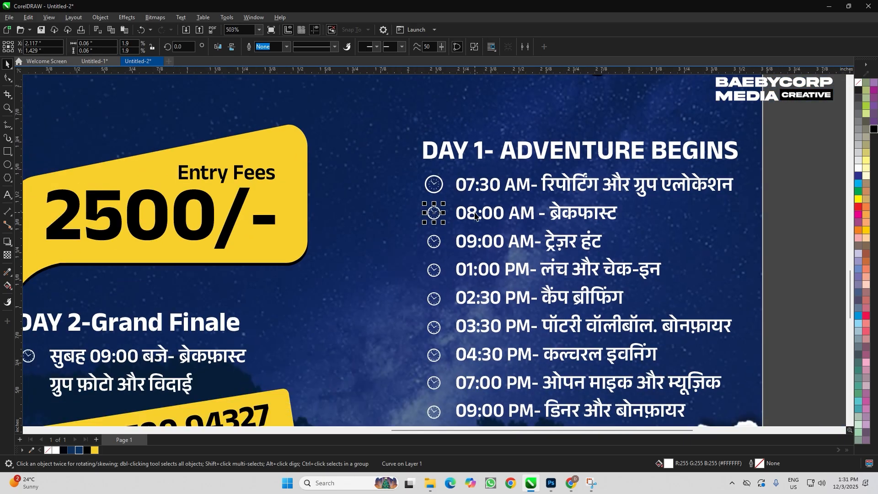
key(ctrl+r)
click(435, 236)
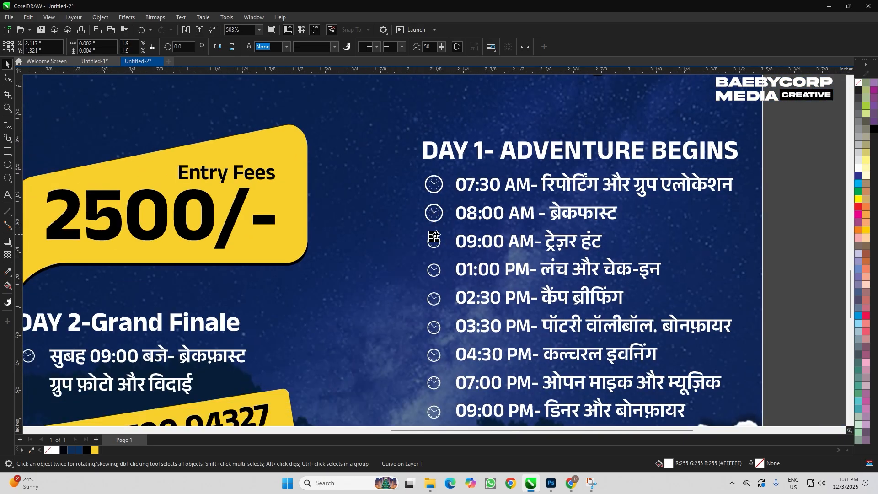
click(796, 209)
key(ctrl+z)
key(ctrl+z)
Group the separate pieces of each clock icon beside 09:00 PM, 07:00 PM and 04:30 PM in the Day 1 schedule.
drag(797, 159, 400, 197)
scroll(400, 196, down, 1)
drag(427, 402, 497, 288)
drag(750, 266, 385, 279)
drag(752, 242, 402, 272)
scroll(638, 249, up, 1)
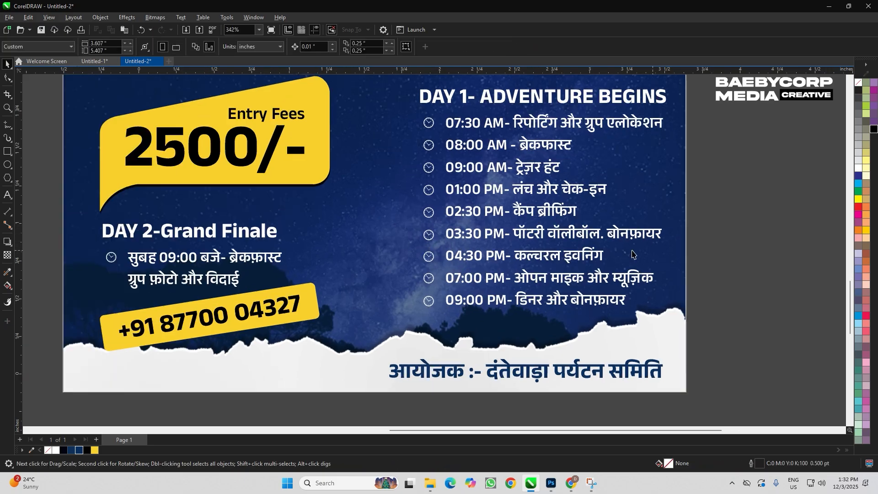
click(754, 249)
drag(311, 277, 310, 277)
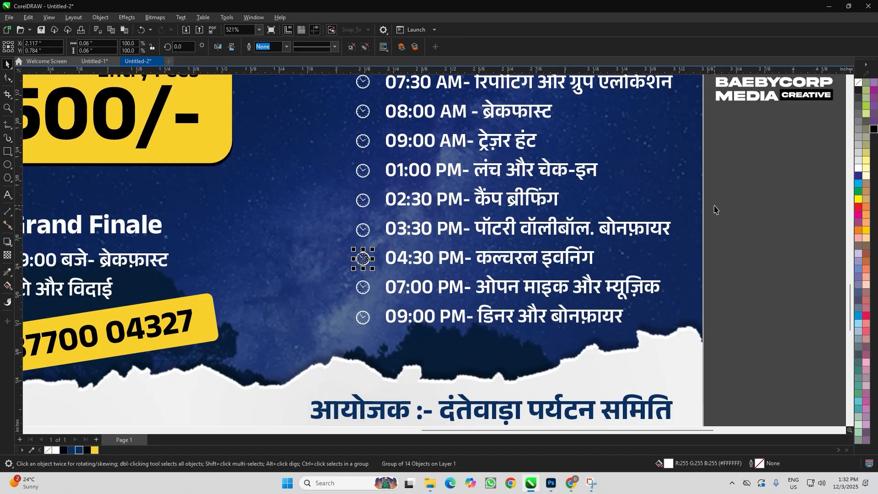
Group the pieces of each clock icon beside 03:30 PM, 02:30 PM, 01:00 PM and 09:00 AM.
click(736, 195)
drag(726, 221, 325, 243)
drag(758, 172, 350, 214)
key(ctrl+g)
click(758, 143)
drag(752, 156, 328, 196)
key(ctrl+g)
click(750, 122)
drag(755, 128, 327, 155)
key(ctrl+g)
Group the pieces of the clock icons beside 08:00 AM and 07:30 AM, each as its own group.
scroll(471, 143, down, 2)
scroll(466, 137, up, 2)
click(737, 156)
drag(748, 143, 300, 185)
key(ctrl+g)
click(721, 120)
drag(727, 116, 365, 165)
key(ctrl+g)
Enlarge one Day 1 clock icon slightly and repeat the same scaling on the other clock icons in the schedule.
scroll(366, 137, up, 3)
scroll(382, 147, down, 1)
click(346, 188)
scroll(353, 169, down, 2)
click(353, 205)
click(353, 231)
key(ctrl+r)
click(353, 257)
key(ctrl+r)
click(354, 283)
key(ctrl+r)
click(353, 309)
key(ctrl+r)
click(353, 335)
key(ctrl+r)
click(353, 360)
key(ctrl+r)
Group the Day 1 heading, schedule text and clock icons into one block.
scroll(353, 360, down, 2)
scroll(697, 235, down, 1)
click(697, 234)
scroll(697, 232, down, 1)
drag(702, 238, 538, 353)
key(ctrl+g)
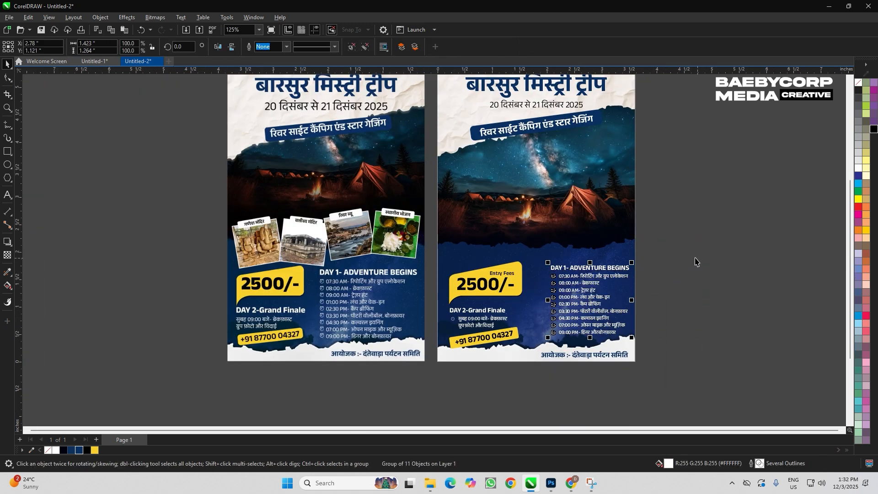
click(696, 262)
scroll(695, 261, up, 1)
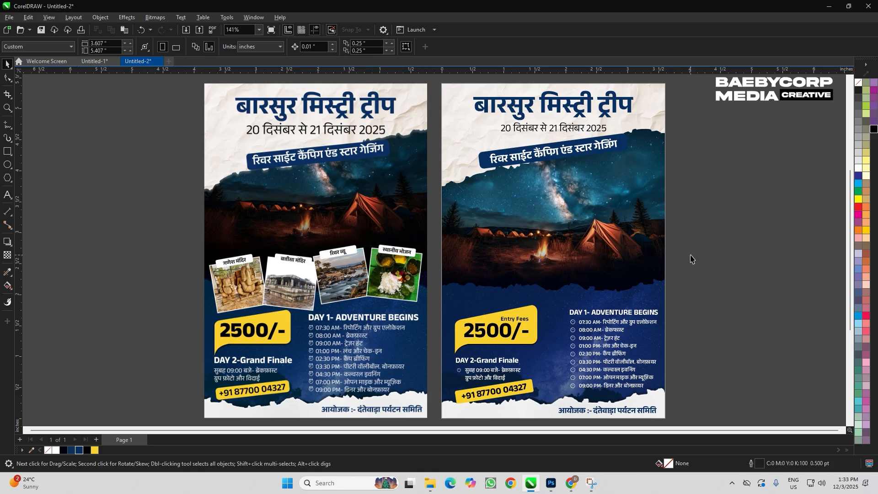
Move the reference poster left to leave a wide working gap between the two posters.
drag(425, 283, 305, 283)
scroll(304, 282, up, 1)
click(377, 270)
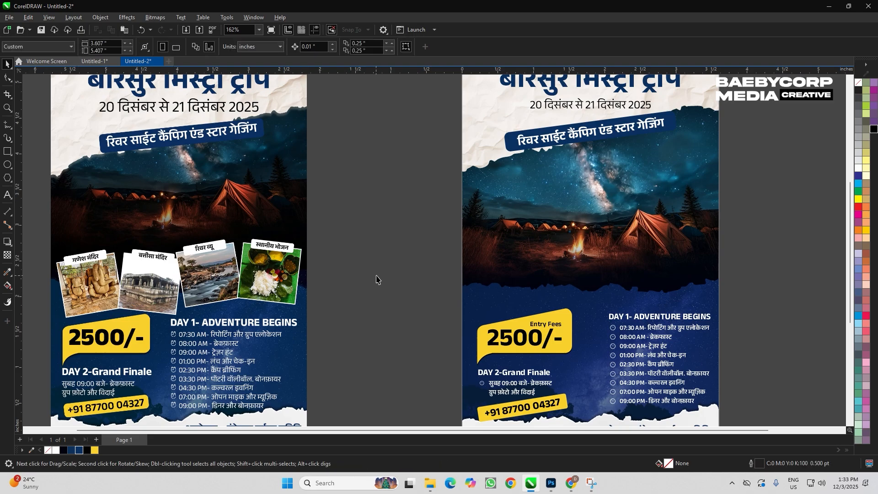
scroll(395, 263, down, 1)
scroll(384, 269, up, 1)
Draw a square in the gap between the posters and scale it to about 0.75 in per side.
key(F6)
drag(341, 231, 415, 312)
scroll(392, 261, down, 2)
key(space)
scroll(462, 297, up, 2)
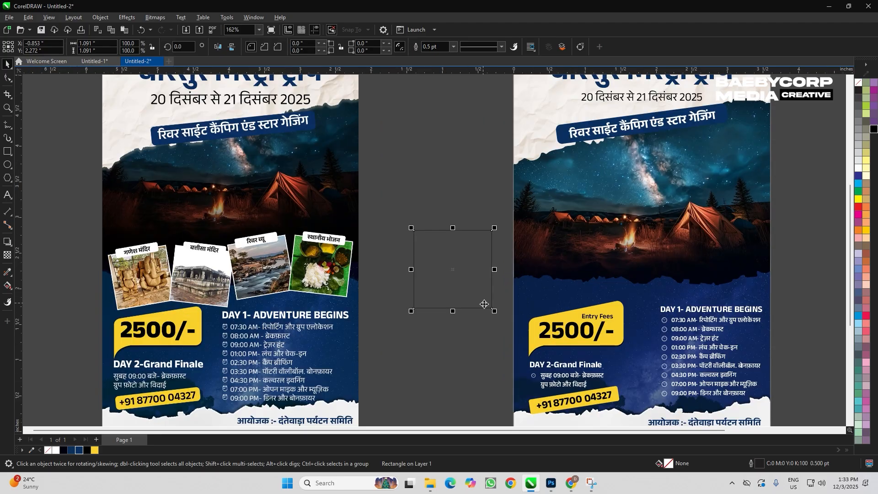
drag(494, 312, 471, 300)
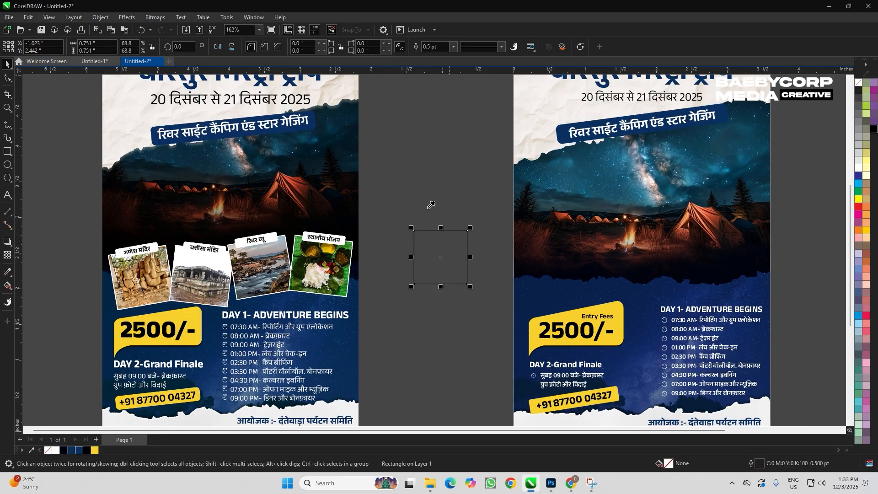
Give the new square a white fill and a white outline 2 pt wide.
right_click(859, 167)
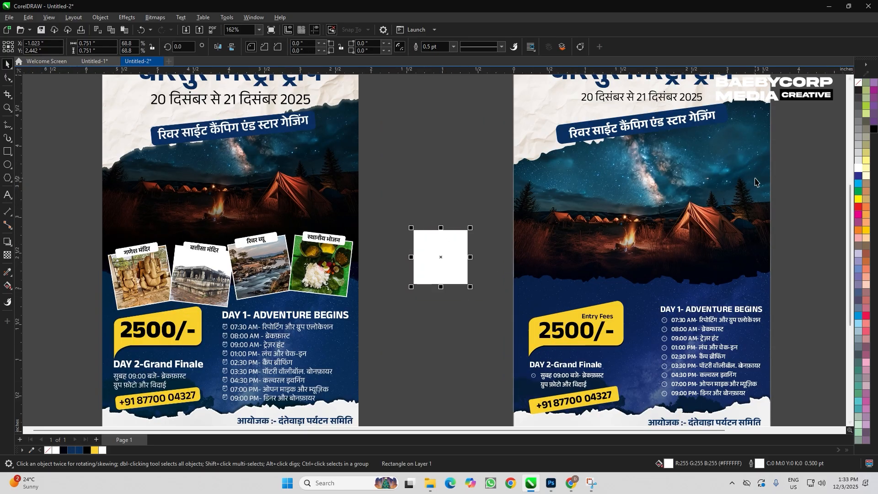
key(F12)
text(2)
key(Return)
Try tilting the white square about 13 degrees and placing a duplicate of it alongside.
scroll(431, 268, up, 1)
click(426, 250)
drag(482, 218, 439, 211)
scroll(463, 197, down, 1)
click(436, 211)
key(Escape)
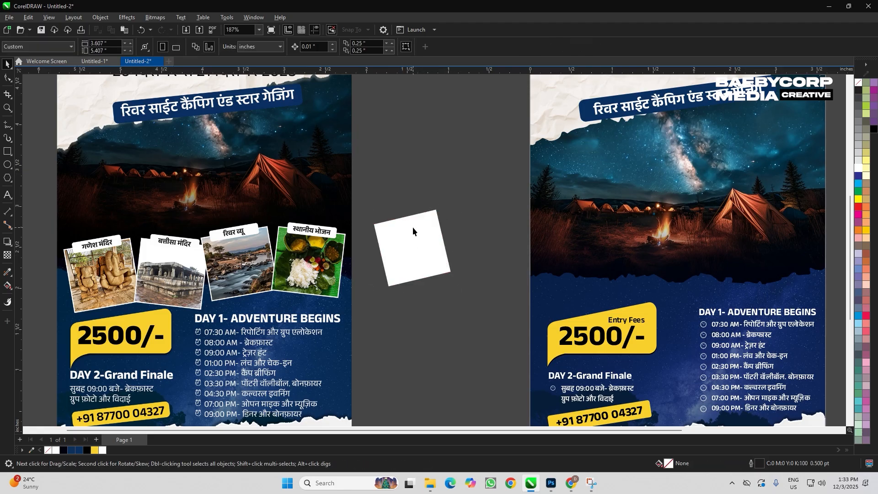
click(407, 235)
drag(427, 239, 498, 240)
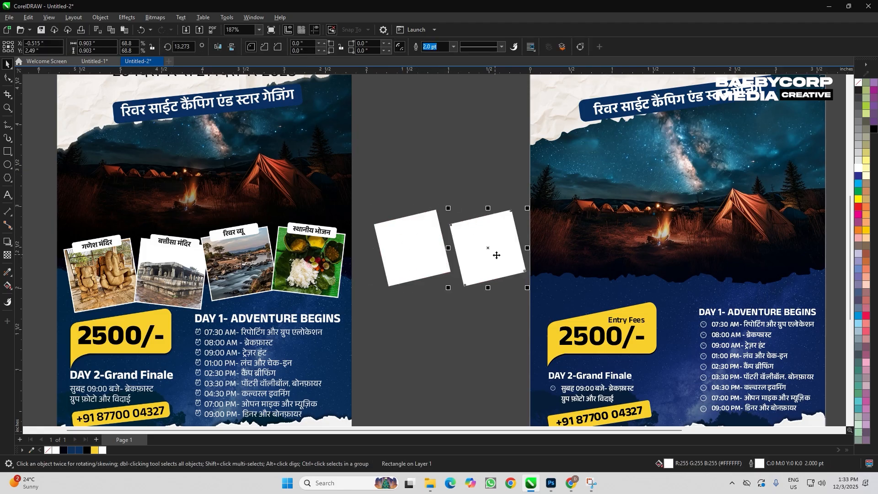
drag(528, 289, 470, 247)
Undo the duplicate and the rotation of the white square.
key(ctrl+z)
key(ctrl+z)
key(ctrl+z)
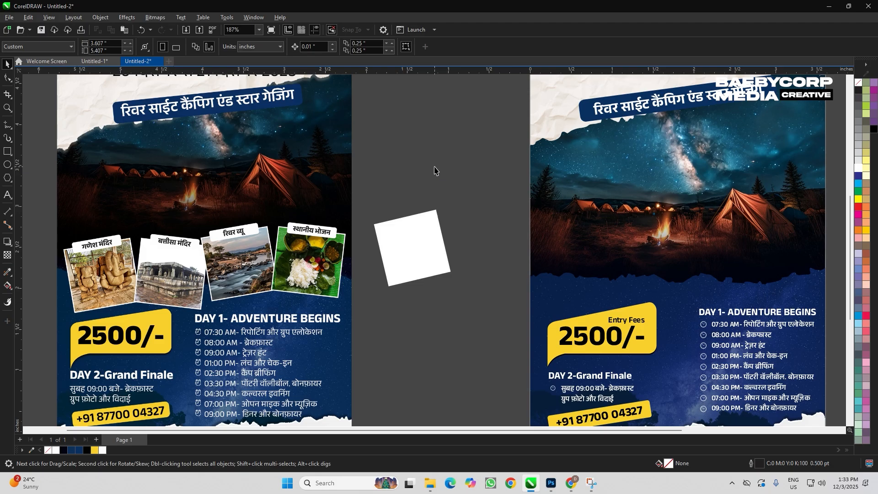
scroll(393, 204, up, 1)
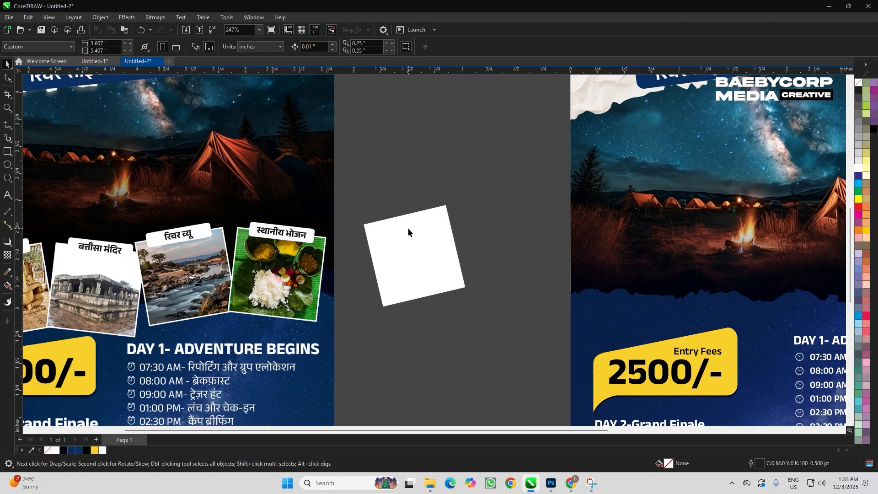
click(430, 243)
key(ctrl+z)
key(ctrl+z)
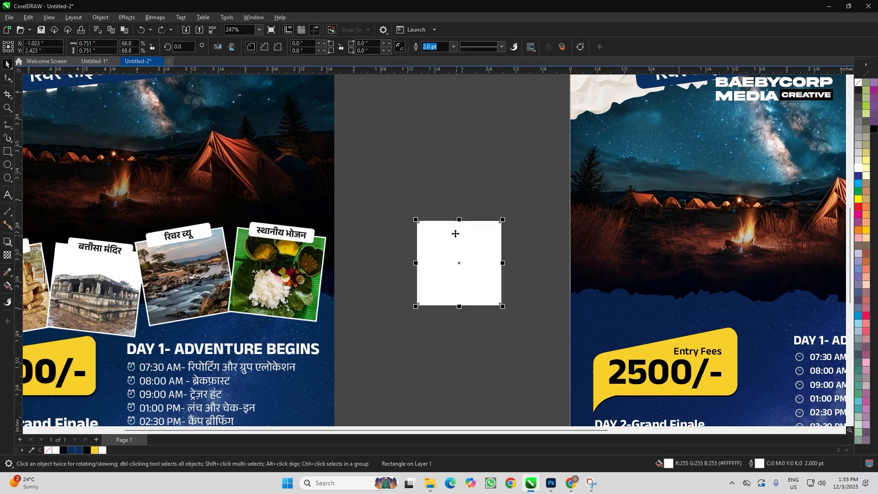
Draw a label rectangle about 0.56 by 0.12 in across the square's upper edge and centre it horizontally on the square.
key(F6)
scroll(453, 235, up, 2)
drag(429, 200, 305, 239)
key(space)
shift+click(500, 252)
key(c)
click(553, 179)
Round all corners of the label rectangle to a radius of about 0.022 in.
scroll(552, 179, up, 1)
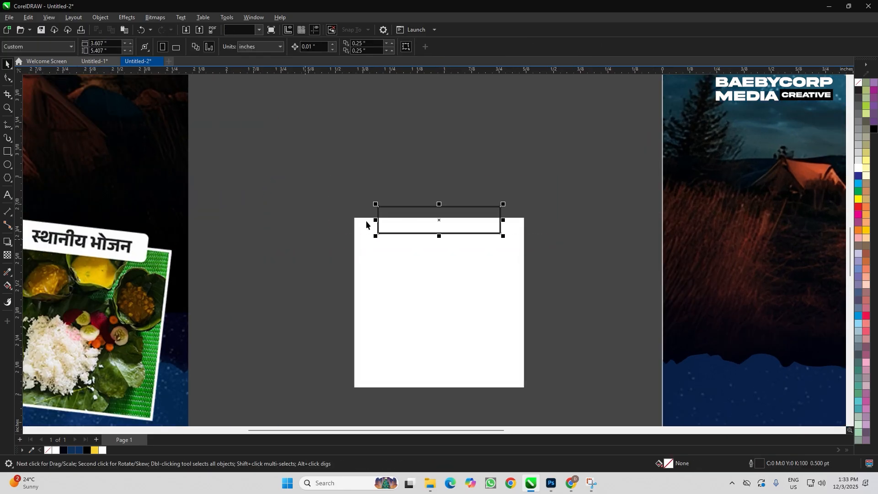
scroll(481, 195, up, 2)
key(F10)
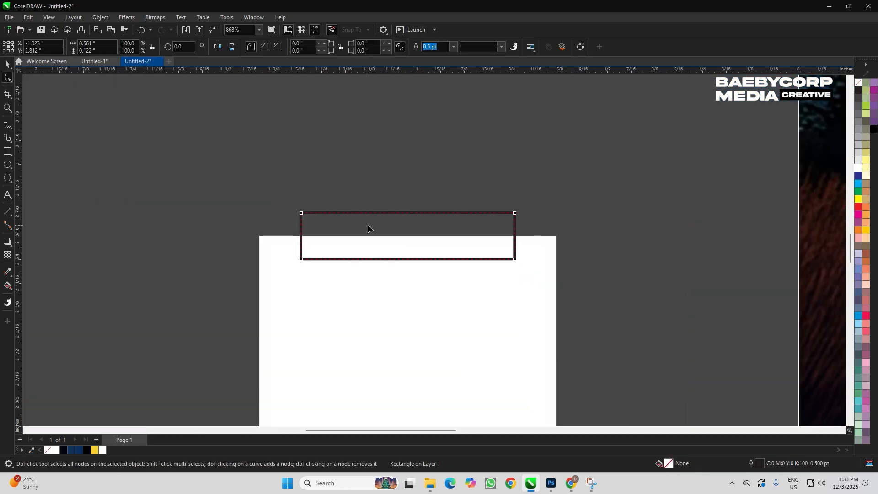
drag(301, 213, 309, 215)
scroll(538, 192, down, 6)
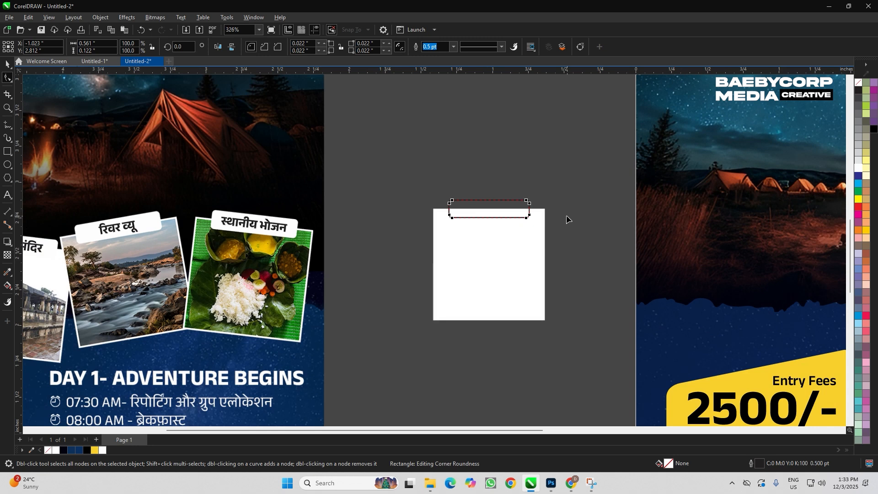
Copy the square's white fill to the rounded label and make the label's outline white.
scroll(514, 195, up, 3)
key(space)
key(ctrl+shift+e)
click(516, 280)
click(578, 179)
drag(579, 179, 382, 240)
right_click(858, 168)
scroll(559, 179, down, 2)
Move the square and its label toward the reference poster, tilt them together about 11.6 degrees and group them.
drag(559, 178, 406, 314)
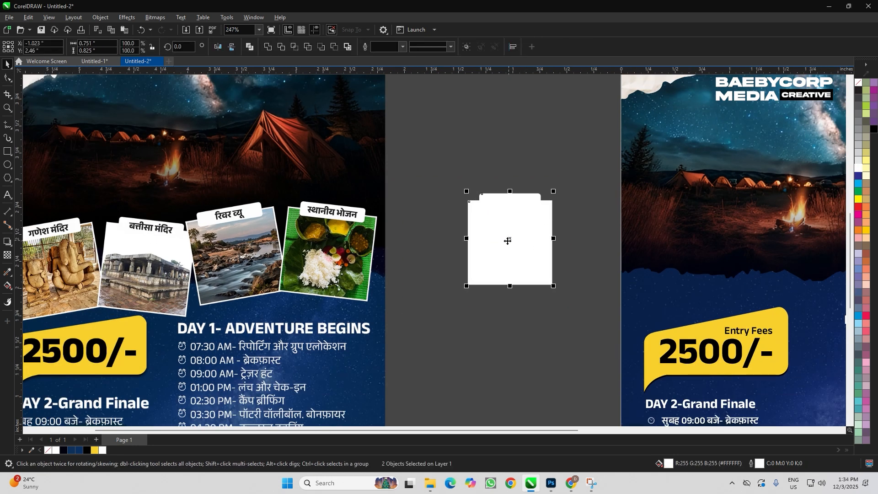
click(507, 241)
drag(508, 300, 509, 283)
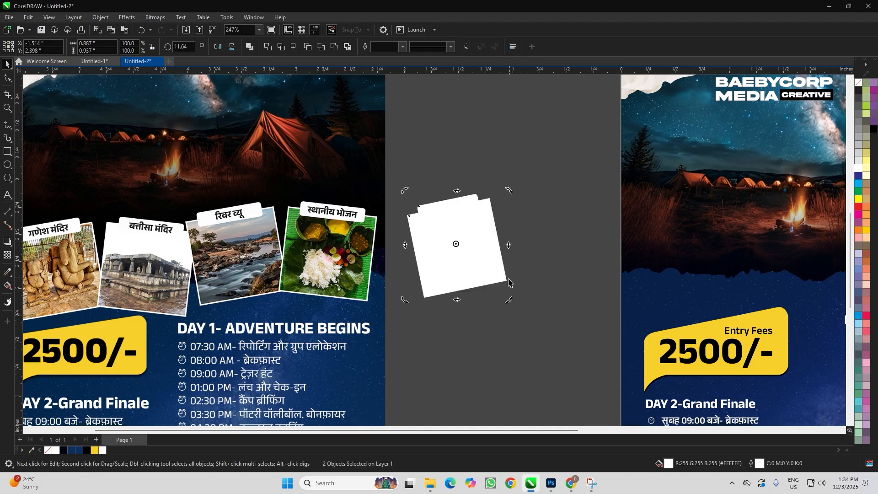
scroll(476, 275, up, 2)
key(Escape)
scroll(477, 241, down, 2)
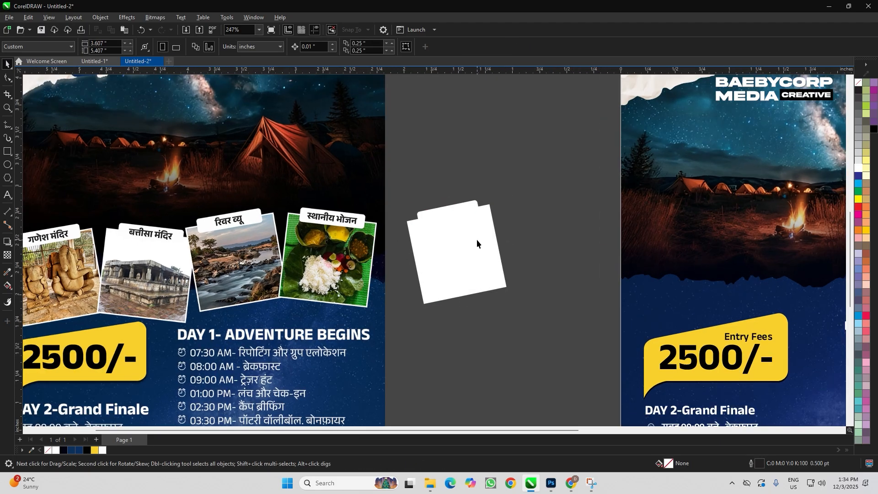
Duplicate the tilted photo frame beside the first one and tilt the copy clockwise in the opposite direction.
click(477, 240)
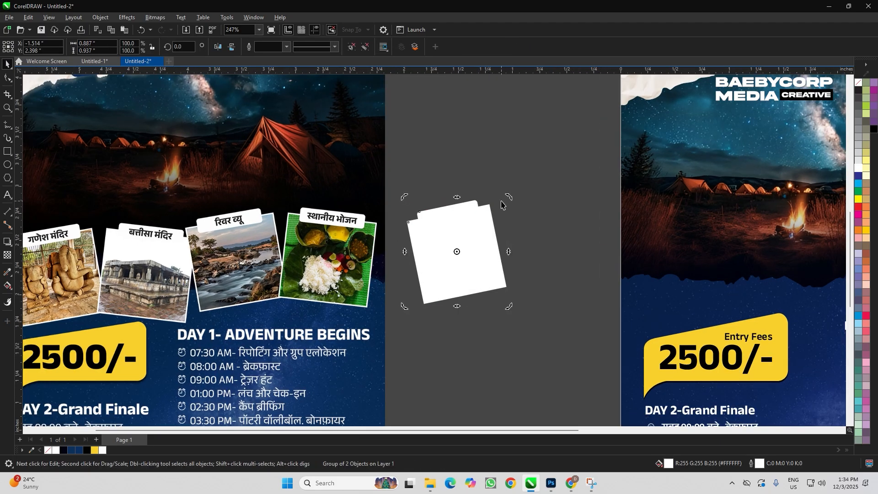
drag(460, 242, 533, 234)
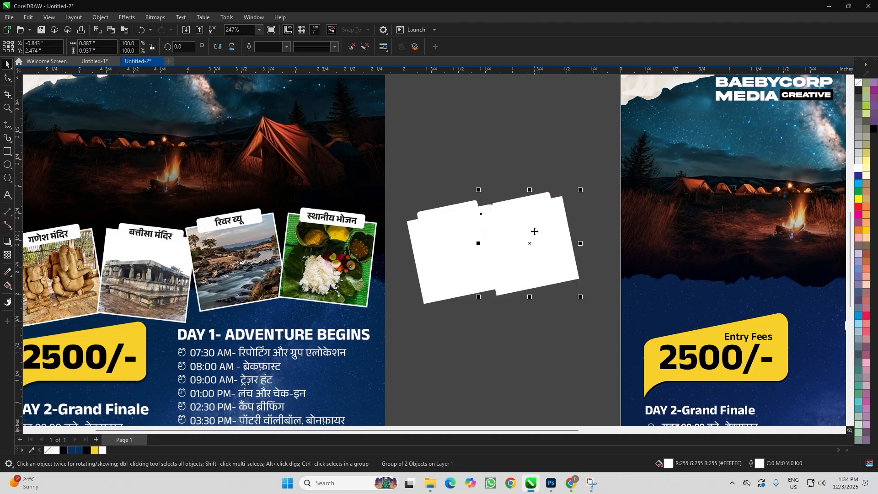
drag(581, 189, 589, 222)
drag(492, 249, 505, 262)
scroll(471, 315, down, 2)
click(471, 317)
scroll(478, 235, up, 1)
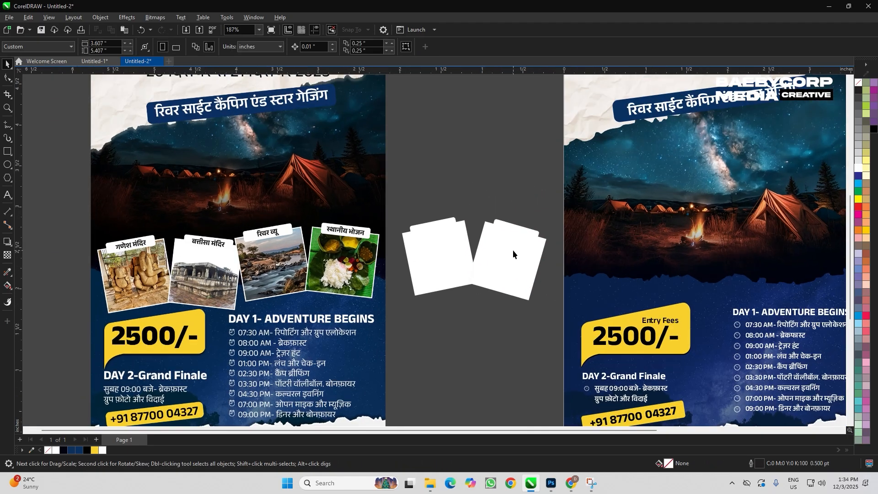
scroll(507, 254, up, 1)
click(506, 254)
scroll(505, 258, down, 2)
click(457, 322)
Duplicate the pair of frames alongside to make a row of four, and move the reference poster further left.
click(437, 271)
shift+click(480, 262)
drag(435, 259, 549, 254)
right_click(568, 258)
drag(548, 255, 549, 249)
click(427, 194)
scroll(398, 211, down, 1)
drag(339, 227, 285, 229)
Group the four frames, place the row above the price bubble and schedule on the new poster, and ungroup it.
drag(367, 197, 619, 295)
key(ctrl+g)
drag(570, 255, 635, 246)
scroll(628, 232, up, 2)
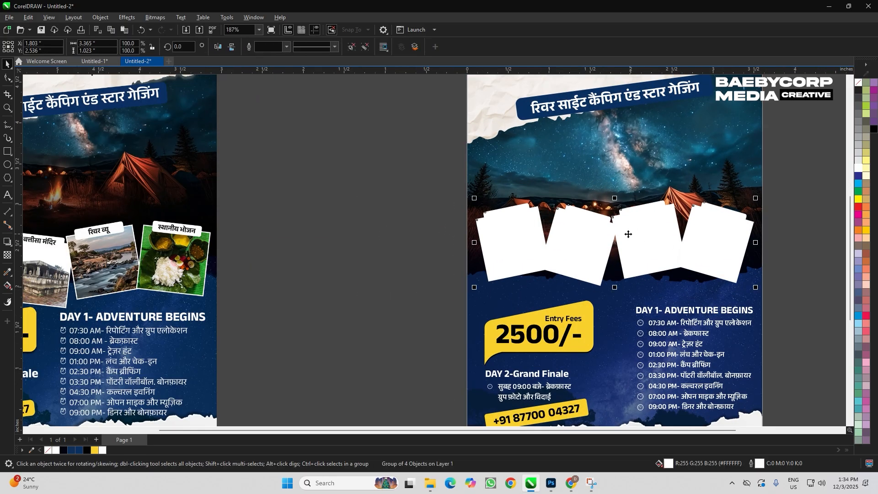
scroll(601, 245, down, 1)
scroll(568, 252, up, 3)
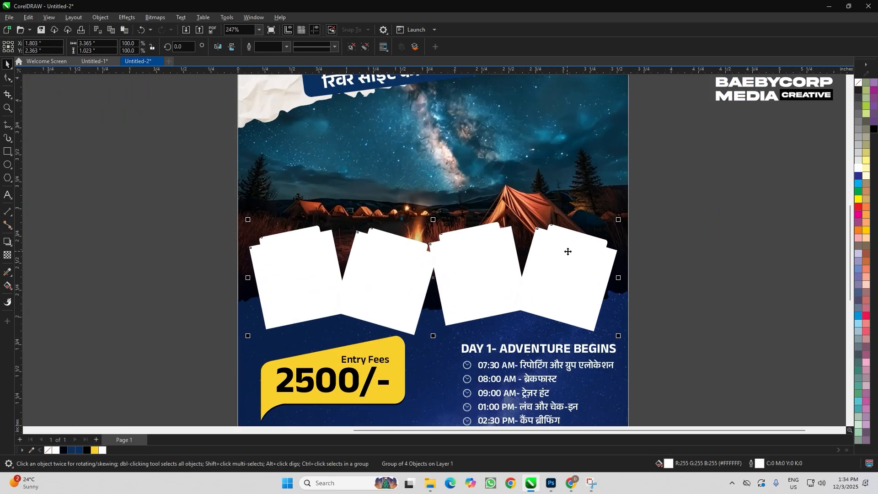
key(ctrl+u)
click(694, 199)
key(F4)
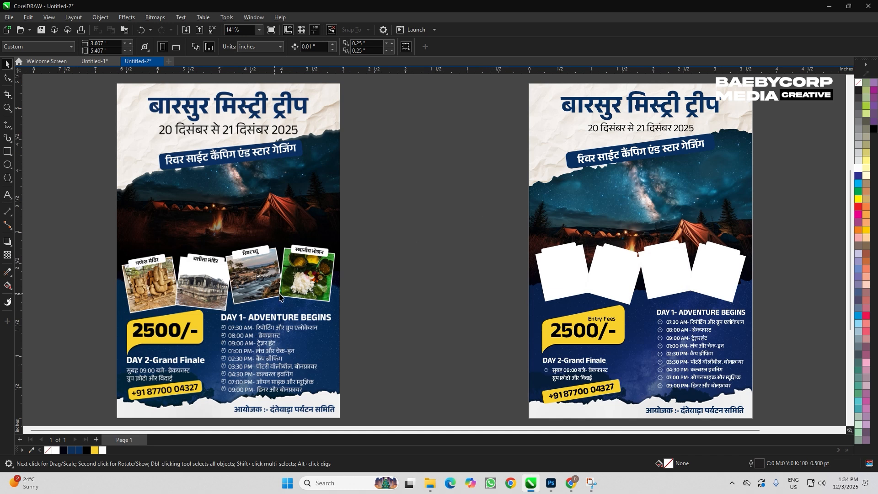
Move the reference poster close beside the new poster and align the two on their vertical centres.
drag(279, 294, 440, 294)
scroll(244, 257, down, 1)
scroll(421, 359, up, 3)
mouse_move(377, 363)
mouse_down()
mouse_move(392, 364)
mouse_move(384, 378)
mouse_up()
shift+click(454, 383)
key(e)
click(415, 421)
shift+click(438, 376)
click(460, 408)
scroll(280, 367, down, 1)
scroll(275, 367, down, 2)
scroll(657, 260, up, 2)
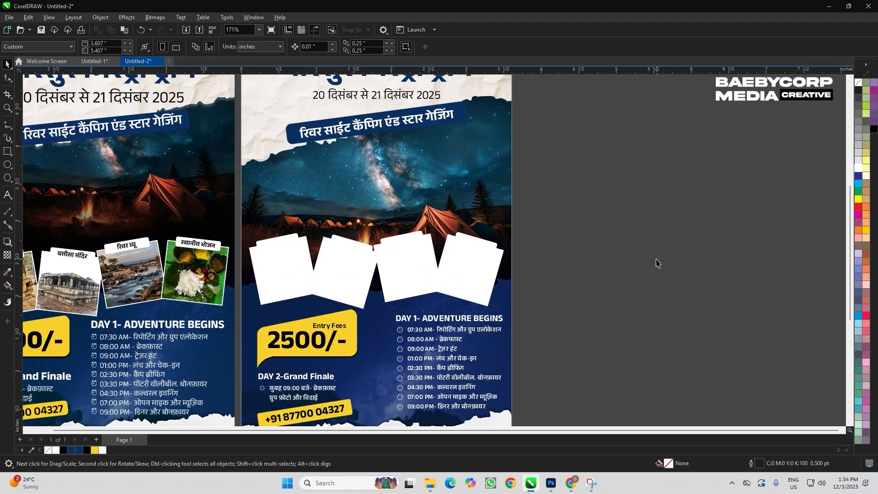
Nudge the second white photo frame slightly in the row.
click(352, 260)
drag(361, 259, 362, 261)
click(578, 238)
scroll(496, 291, down, 1)
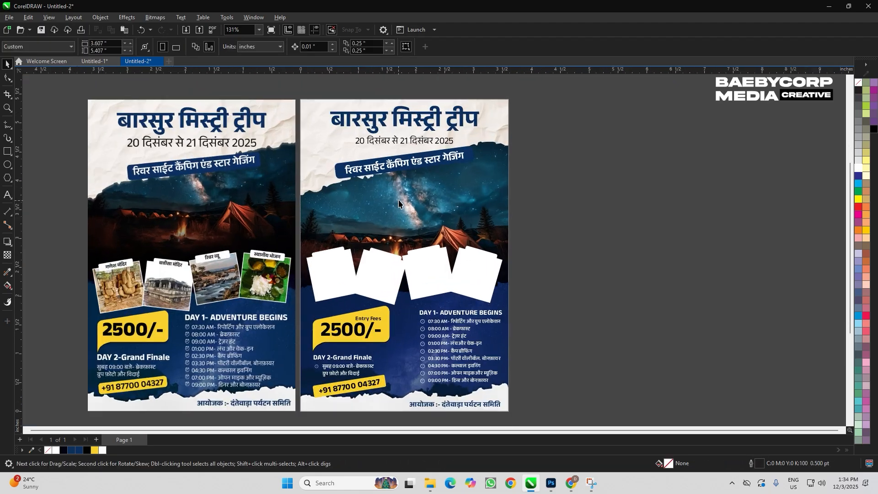
Move the starry camping photo up so that the tents and campfire sit above the white frames.
click(407, 194)
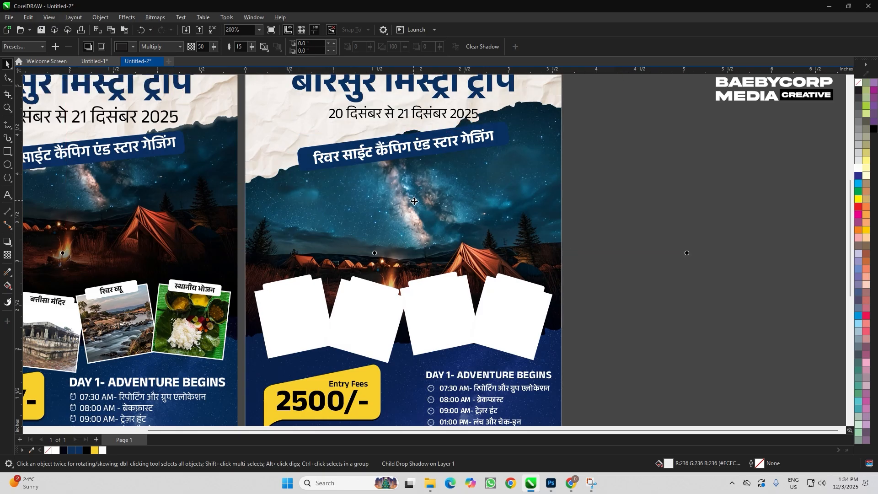
click(602, 280)
click(541, 280)
mouse_move(546, 270)
mouse_down()
mouse_move(546, 256)
mouse_move(534, 261)
mouse_up()
key(ctrl+z)
click(532, 270)
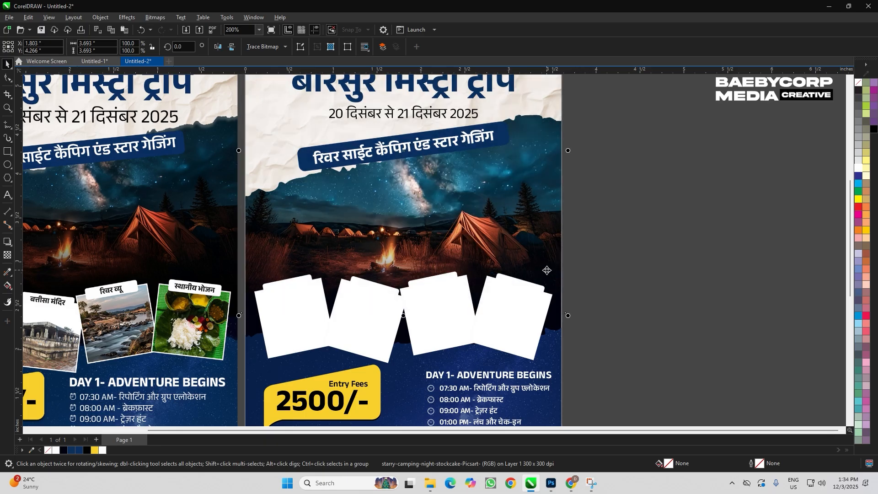
click(611, 263)
scroll(489, 263, down, 2)
click(368, 264)
right_click(367, 264)
click(405, 229)
click(619, 223)
scroll(411, 259, down, 2)
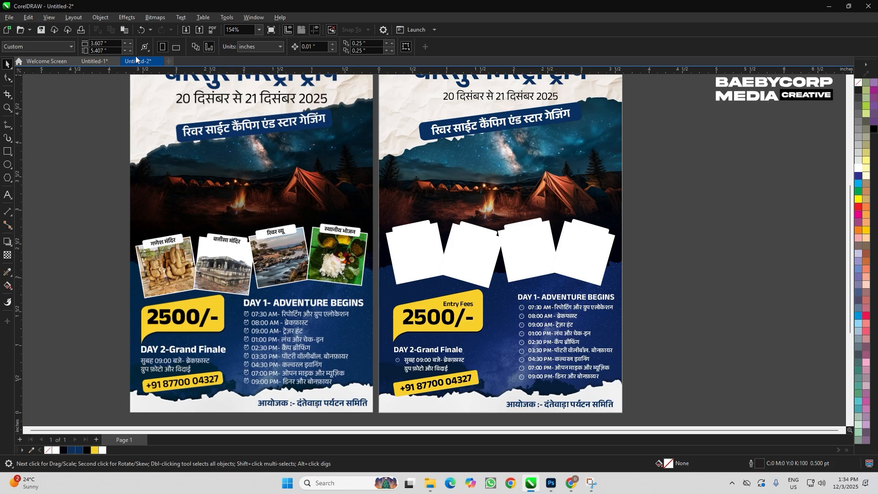
Switch to the Untitled-1 document and select the strip of four location photos.
click(96, 61)
click(410, 228)
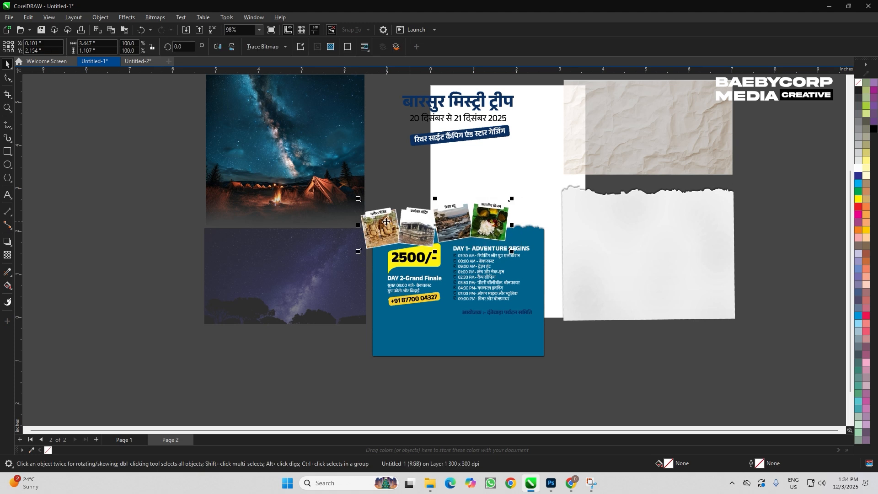
click(505, 245)
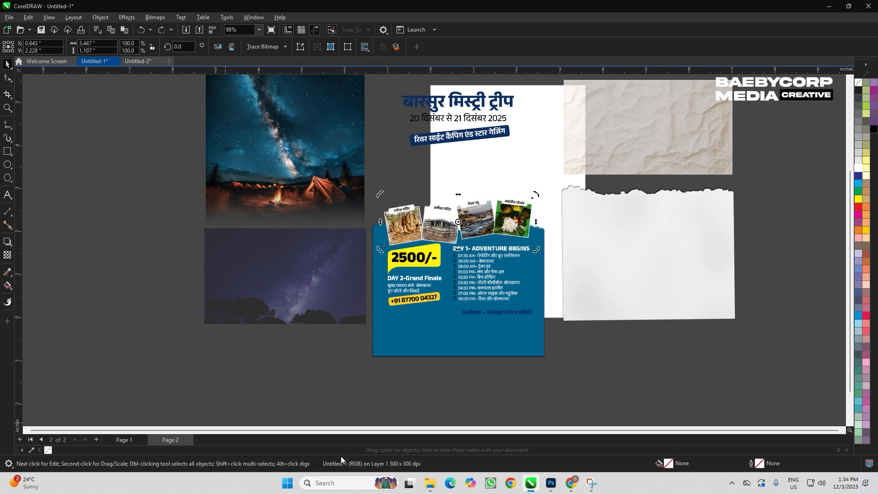
Look through the Downloads folder for the location photos, check the poster in Photoshop and return to CorelDRAW.
click(432, 483)
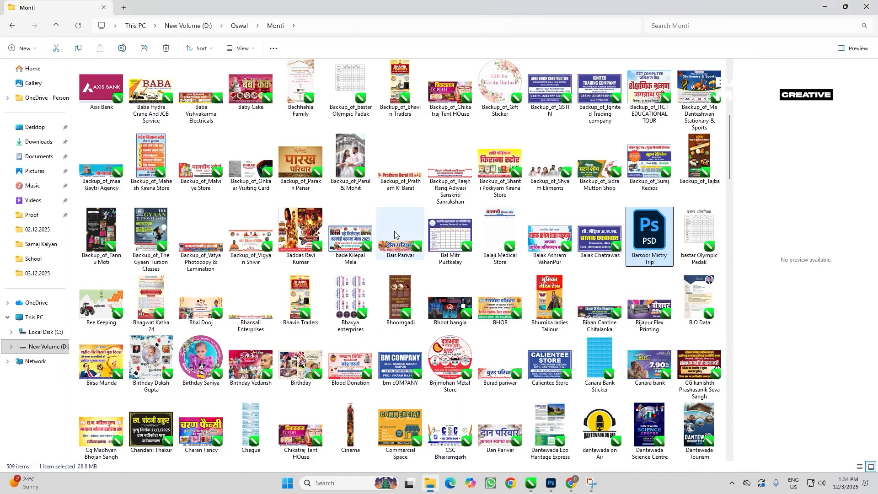
click(39, 141)
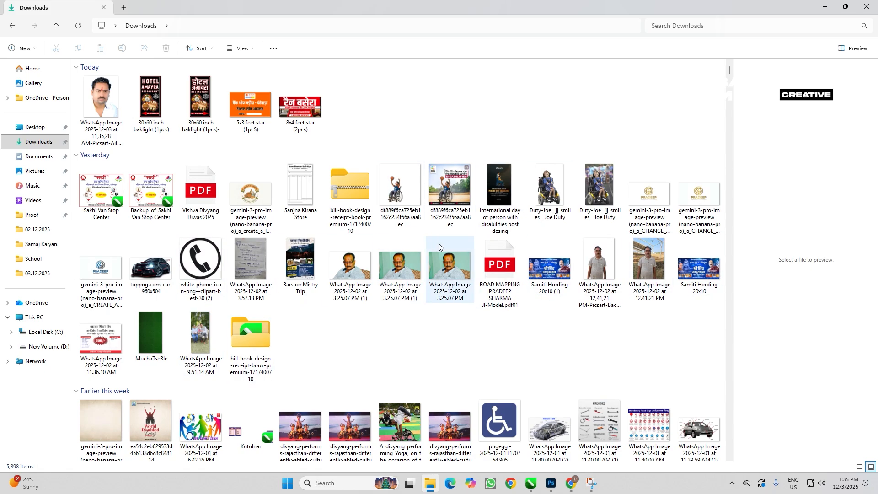
key(alt+Tab)
key(alt+Tab)
key(alt+Tab)
key(alt+Tab)
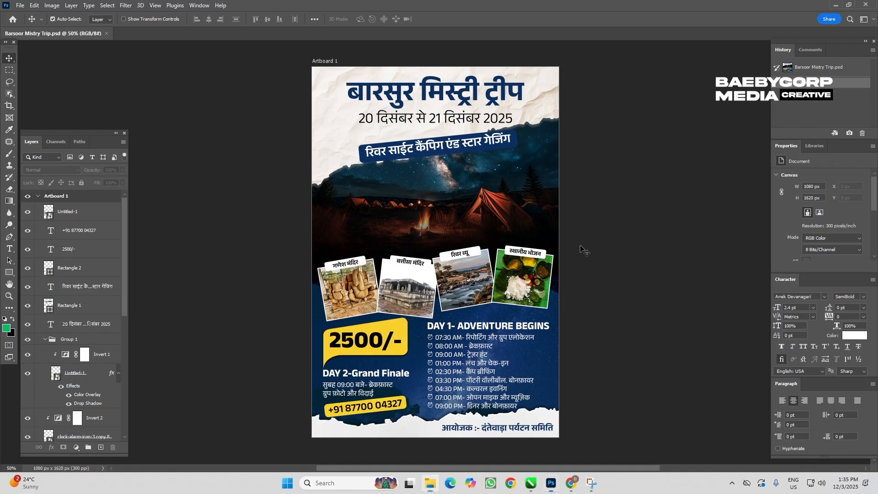
key(alt+Tab)
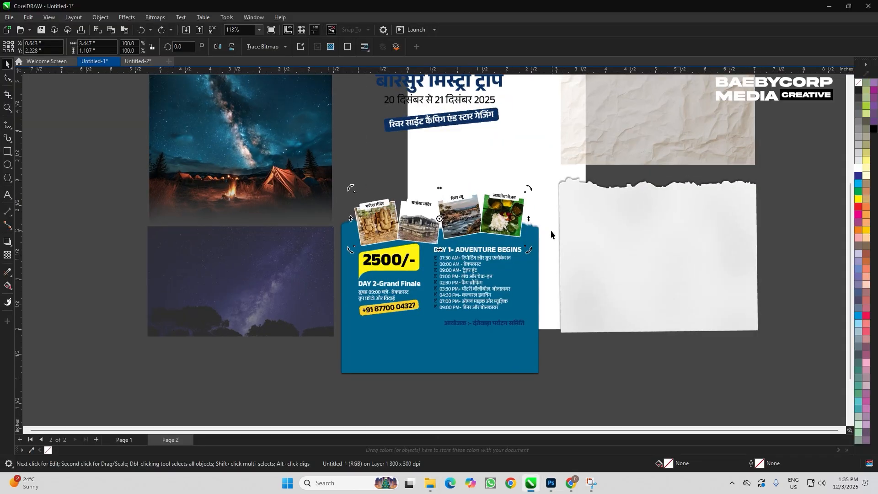
Copy the strip of four location photos from Untitled-1 into Untitled-2 and place it in the empty area beside the new poster.
click(408, 228)
click(130, 61)
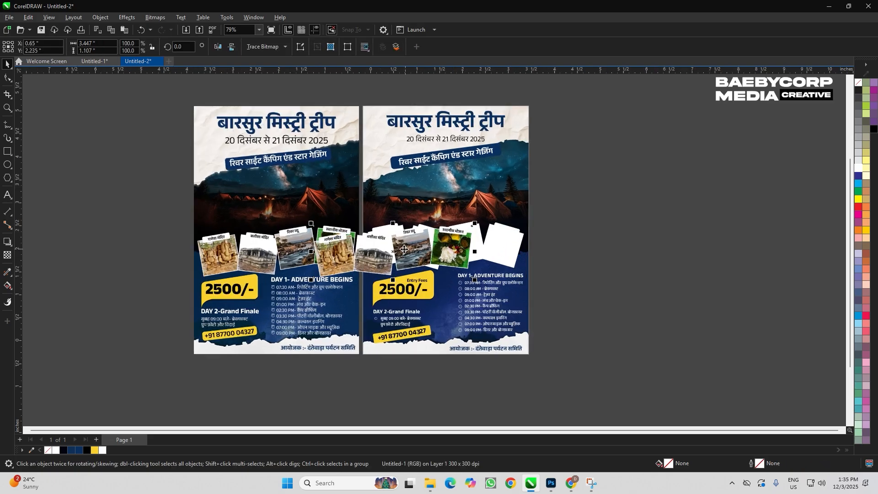
scroll(566, 245, up, 1)
drag(641, 257, 615, 229)
click(583, 160)
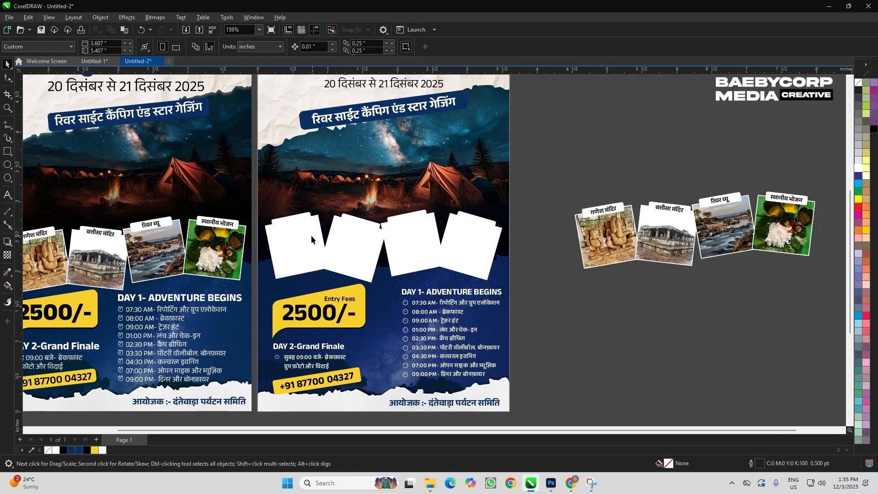
click(310, 248)
right_click(307, 213)
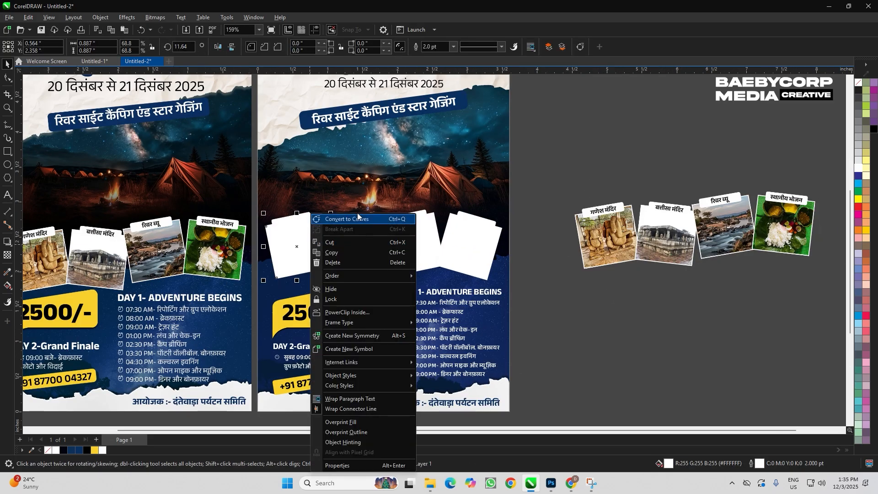
click(530, 251)
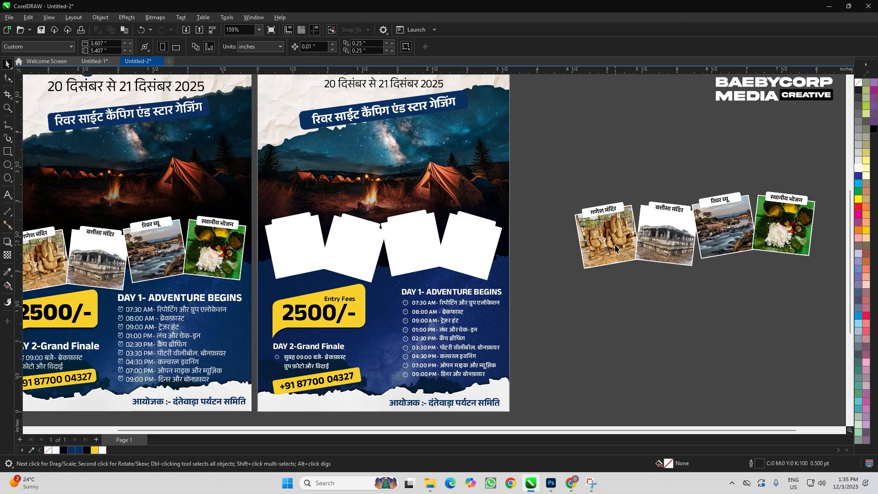
Move the strip of four location photos closer to the new poster and delete the poster's four empty white frames.
drag(616, 248, 580, 253)
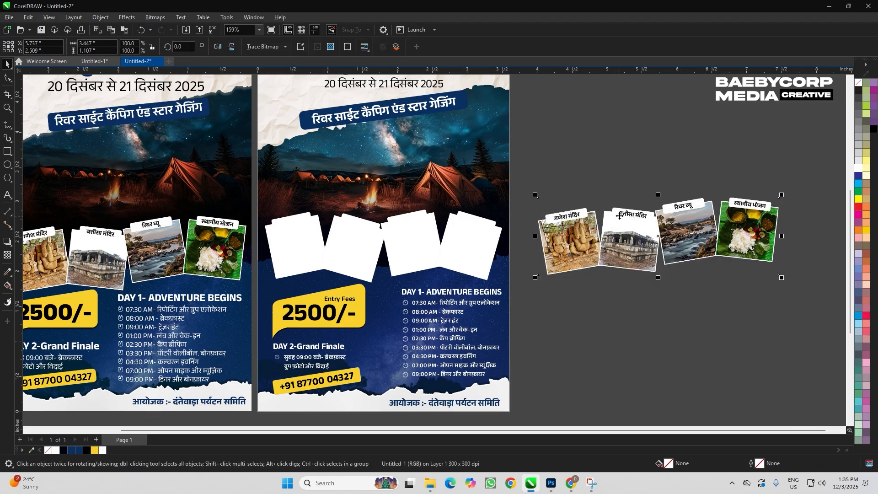
click(569, 185)
click(456, 239)
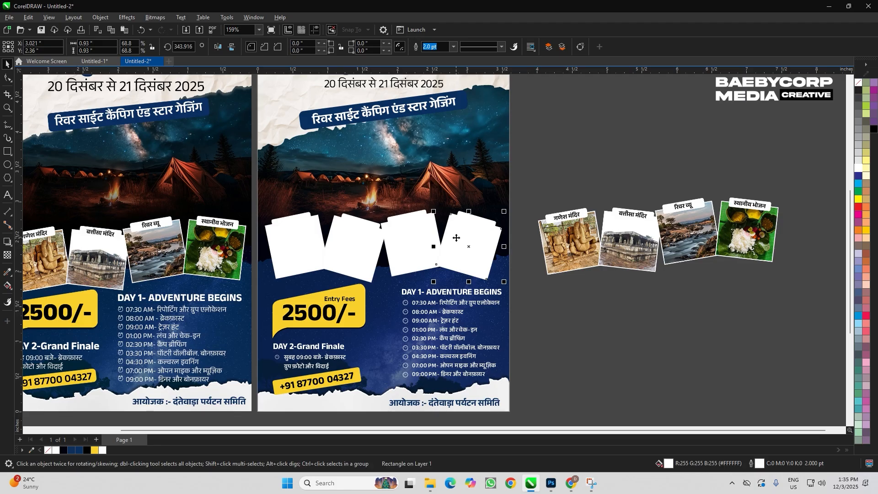
click(550, 186)
drag(551, 185, 243, 293)
key(Delete)
Centre the location photo strip horizontally on the new poster, between the camping photo and the price bubble.
click(680, 238)
shift+click(494, 213)
key(c)
click(628, 186)
scroll(563, 261, down, 1)
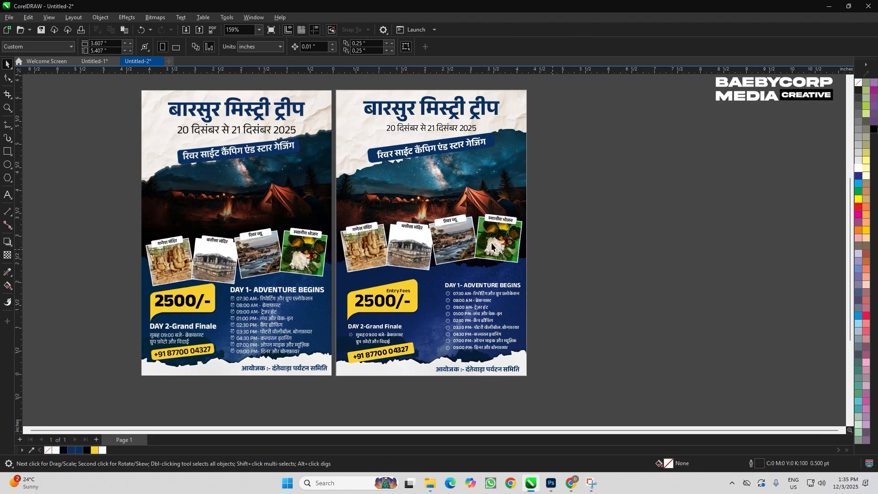
scroll(484, 247, up, 2)
click(484, 247)
click(577, 273)
Delete the reference poster image beside the new poster and preview the remaining design full screen.
scroll(575, 273, down, 2)
click(347, 209)
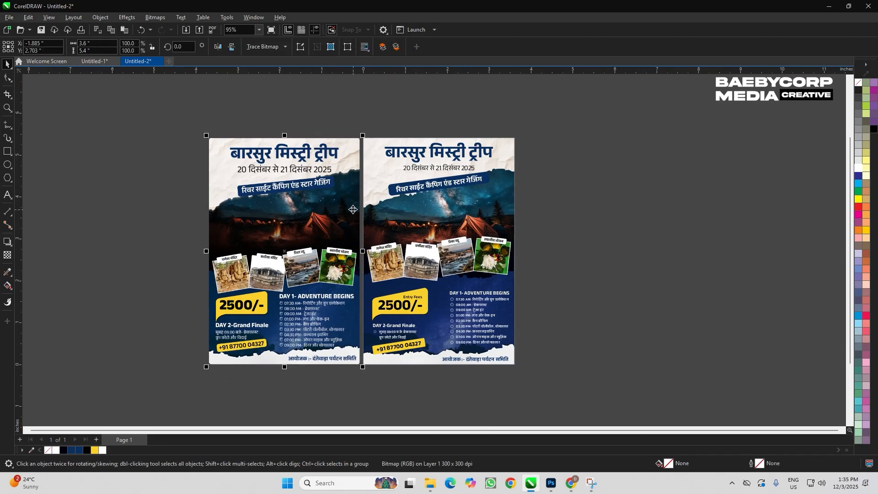
key(Delete)
scroll(447, 252, up, 1)
key(F9)
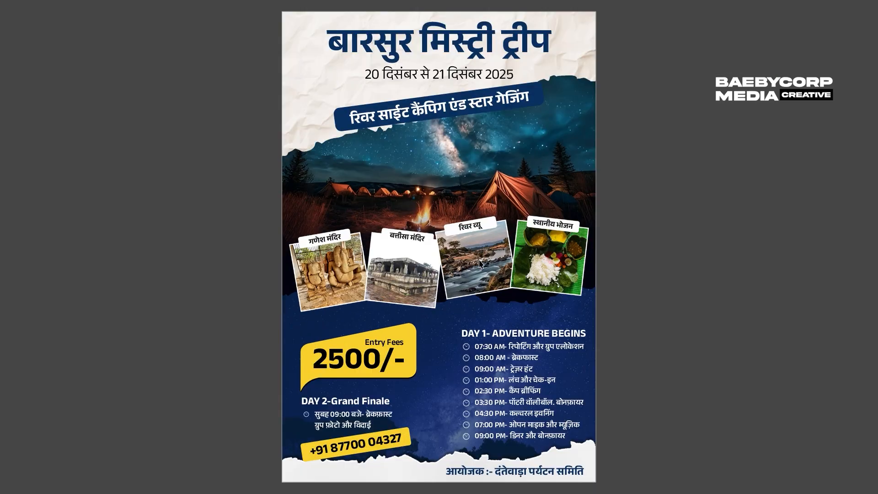
key(F9)
Move the location photo strip down slightly, away from the campfire and tents, and preview the finished poster full screen.
scroll(411, 298, up, 2)
click(423, 263)
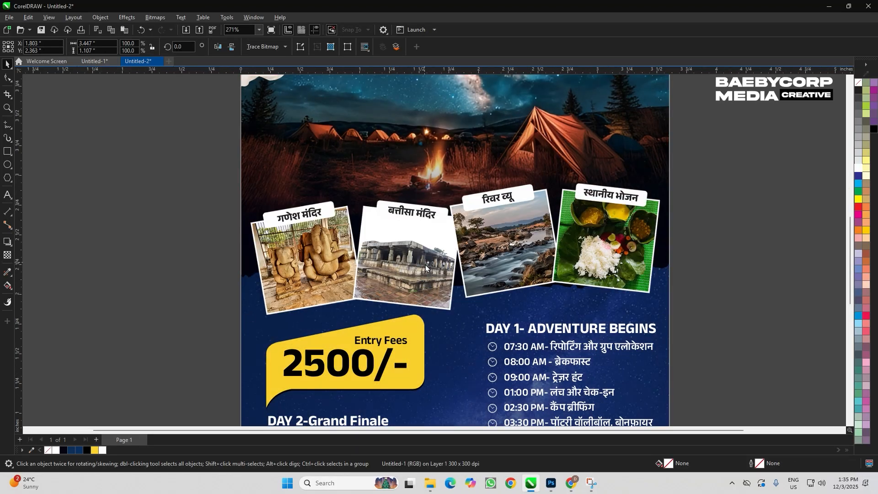
scroll(735, 239, down, 2)
click(730, 227)
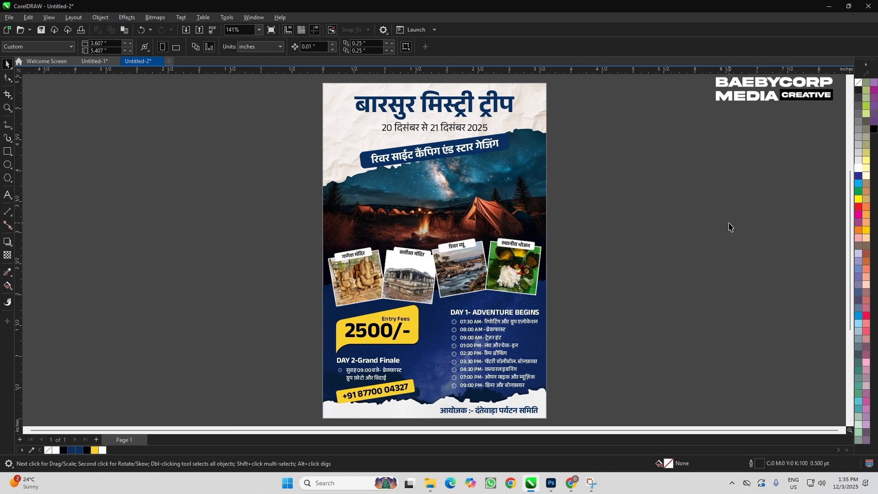
key(F9)
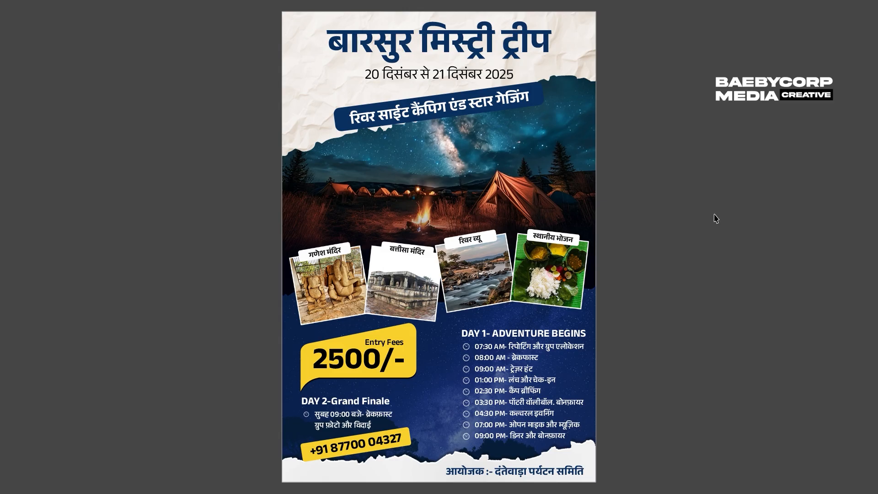
key(F9)
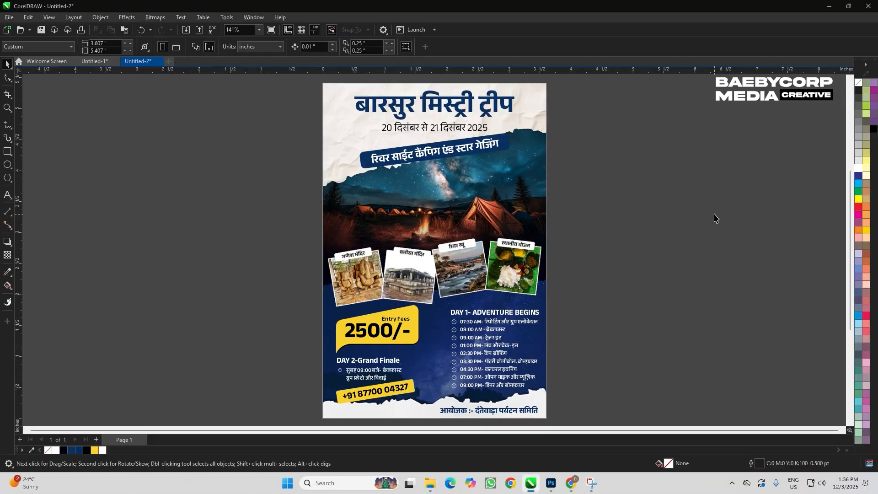